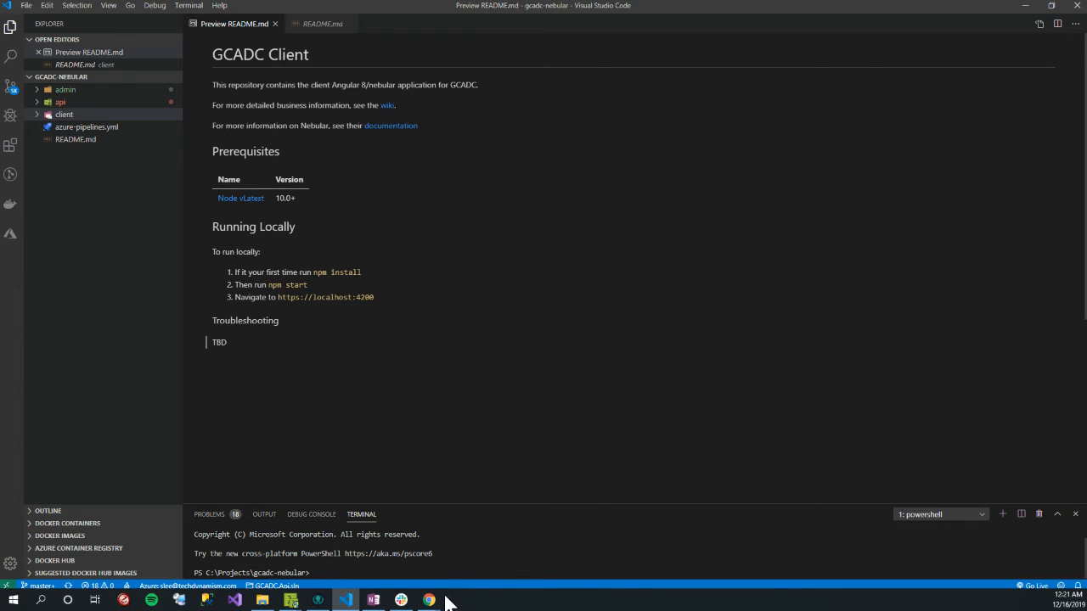
Step: Switch to Chrome and show the HTTPS clone address of the TechDynamism/GCADC-Nebular repository on GitHub
mouse_move(441, 602)
left_click(311, 546)
left_click(174, 9)
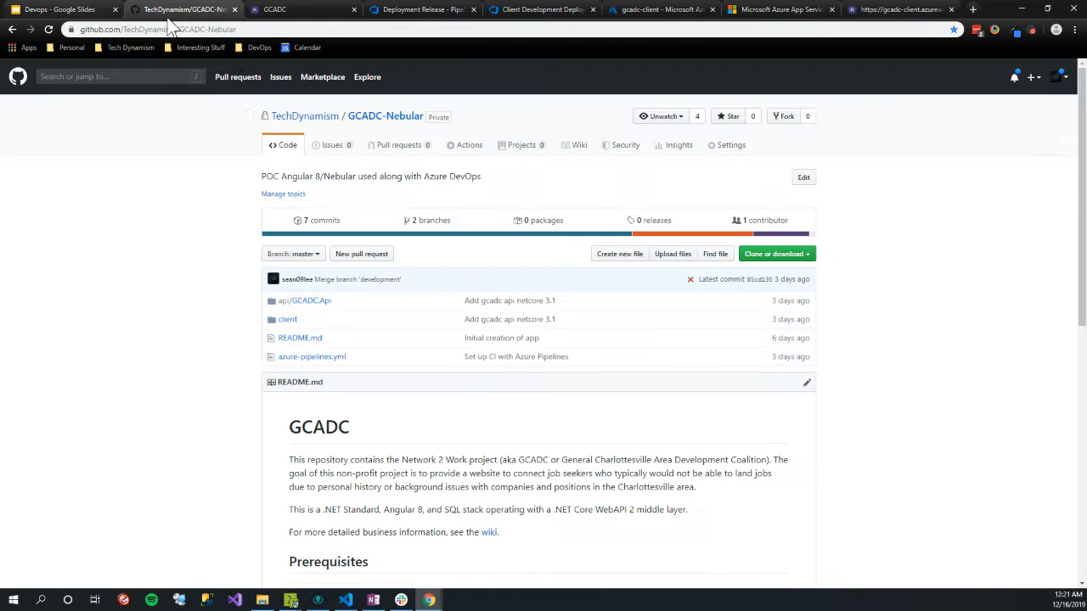
left_click(780, 256)
left_click(783, 313)
Step: Expand the client folder in VS Code and highlight the running Angular server's localhost:4200 address in Cmder
left_click(1022, 8)
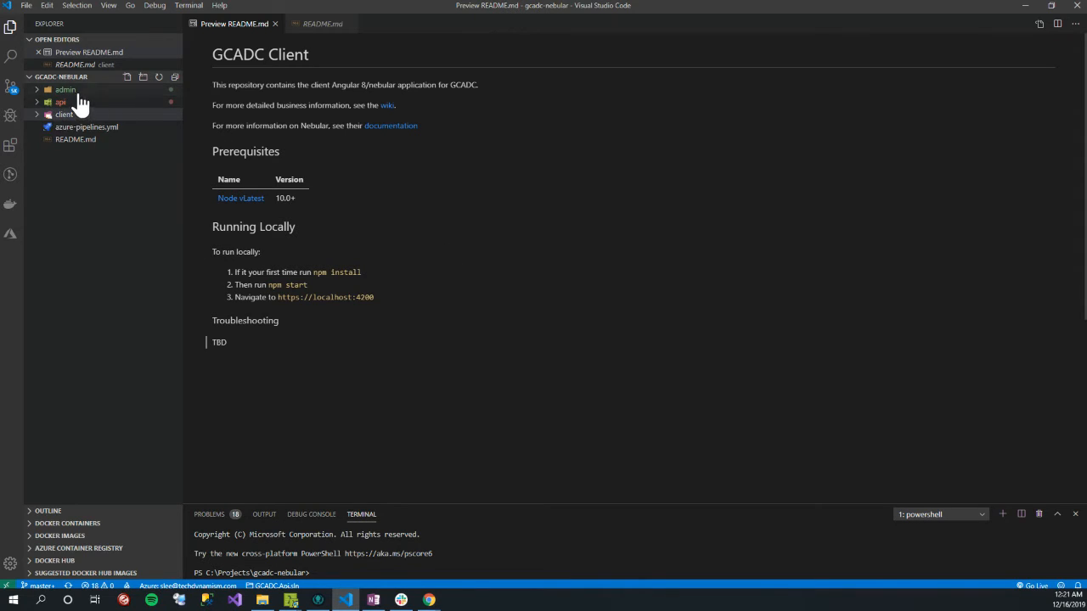
left_click(40, 119)
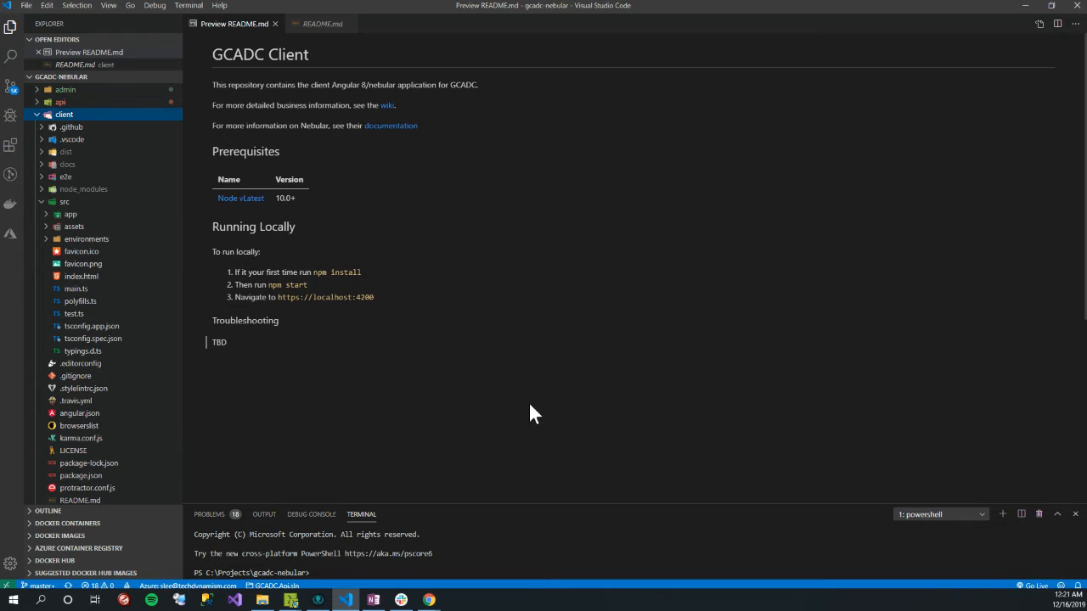
mouse_move(291, 599)
left_click(253, 550)
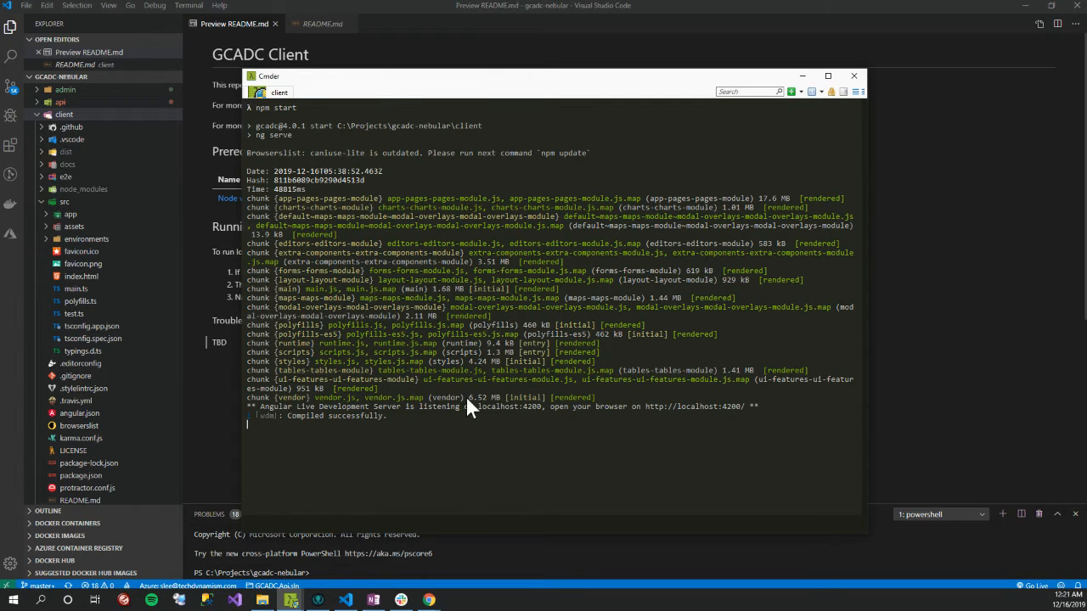
left_click_drag(479, 406, 542, 407)
Step: Bring up the locally running GCADC app in Chrome and change its theme to Dark
mouse_move(429, 600)
left_click(340, 544)
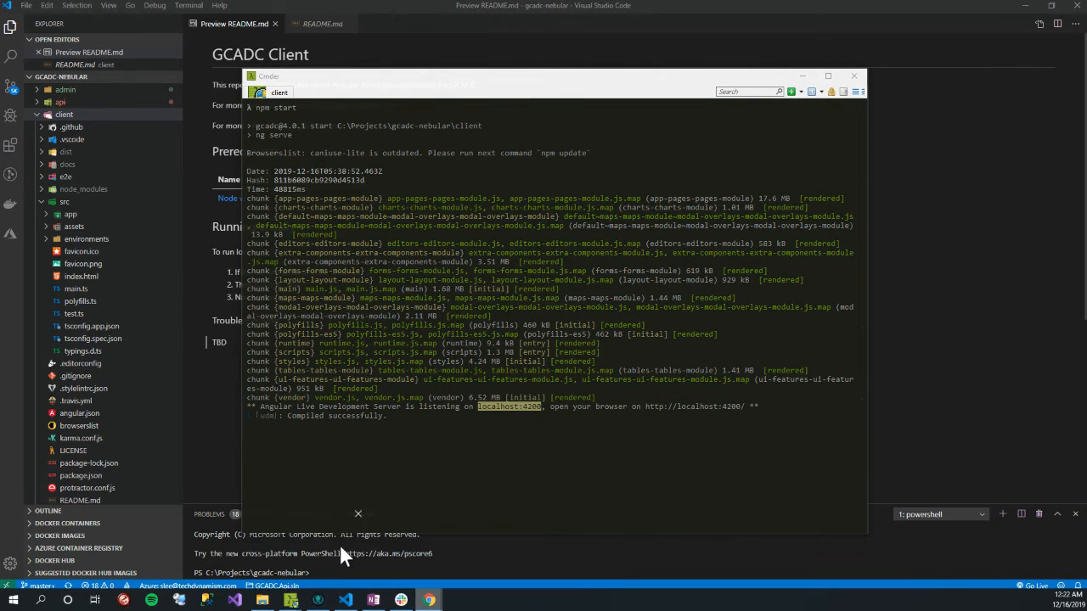
left_click(273, 8)
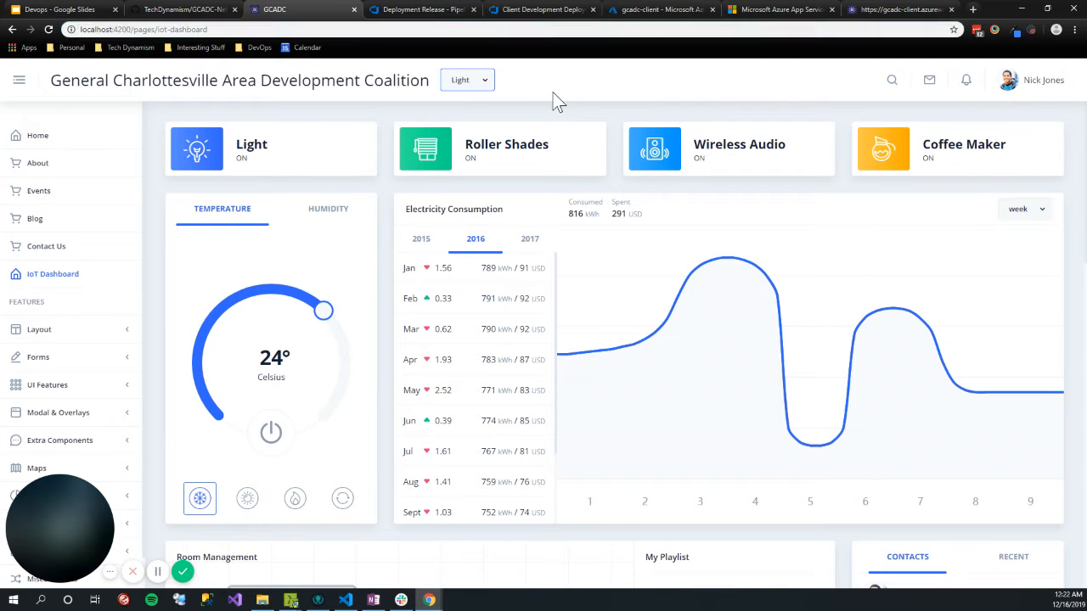
left_click(478, 81)
left_click(462, 123)
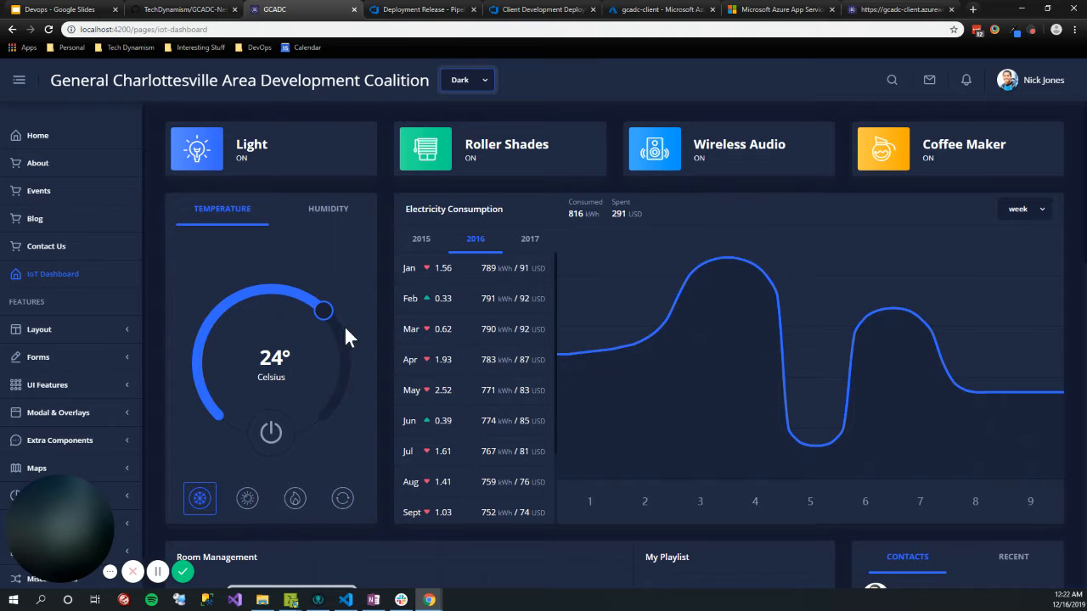
Step: Try the app's search with "sfsdf", close it, and set the temperature dial to 21° Celsius
left_click(894, 83)
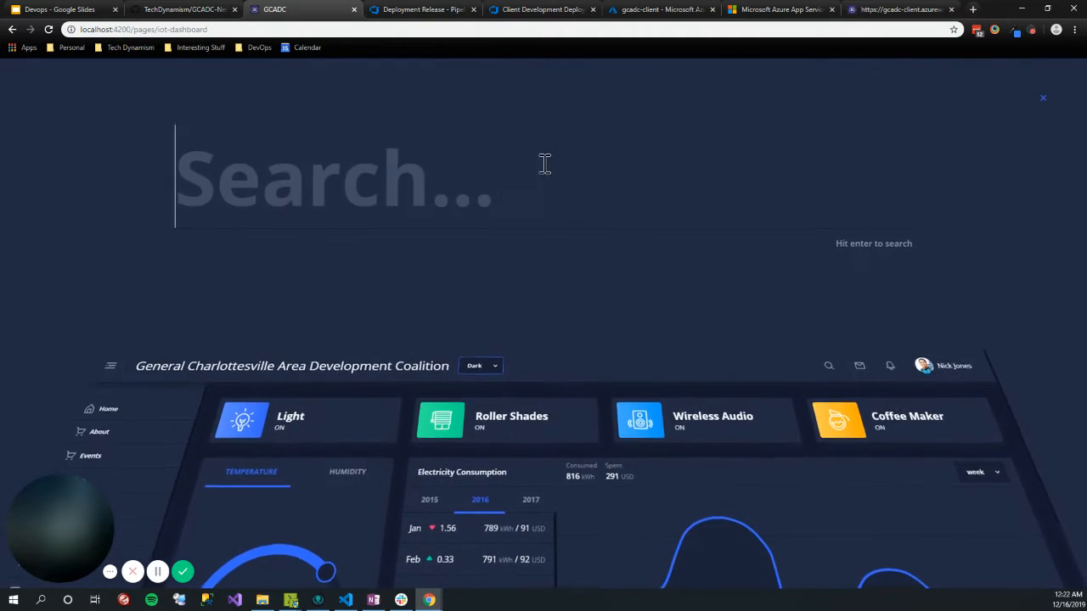
type("sfsdf")
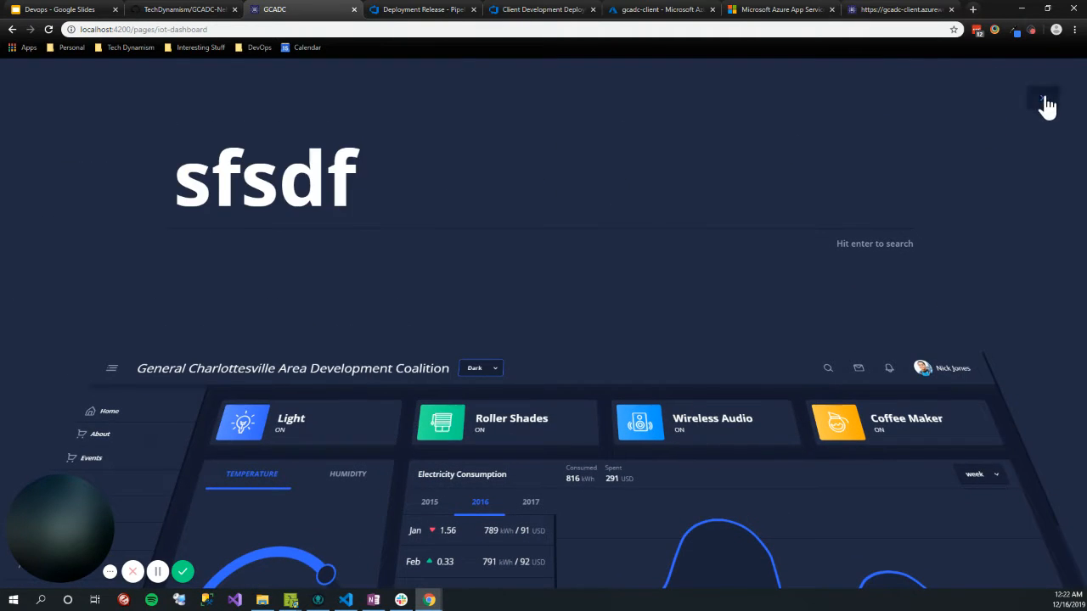
left_click(1043, 99)
left_click_drag(334, 315, 328, 291)
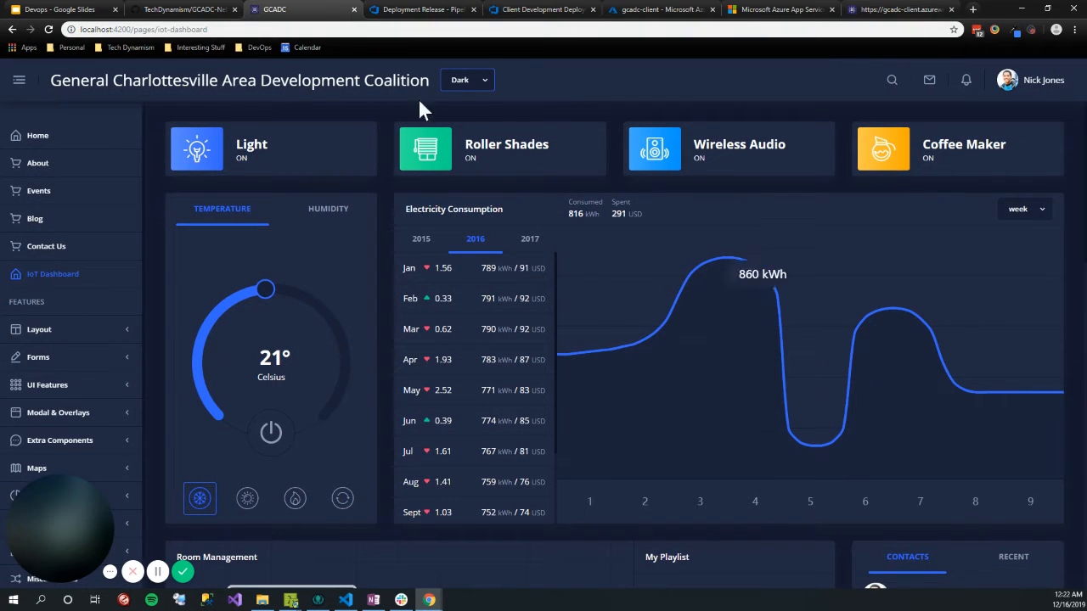
Step: Highlight the localhost part of the GCADC app's web address
left_click(133, 34)
left_click_drag(132, 35, 61, 37)
double_click(99, 32)
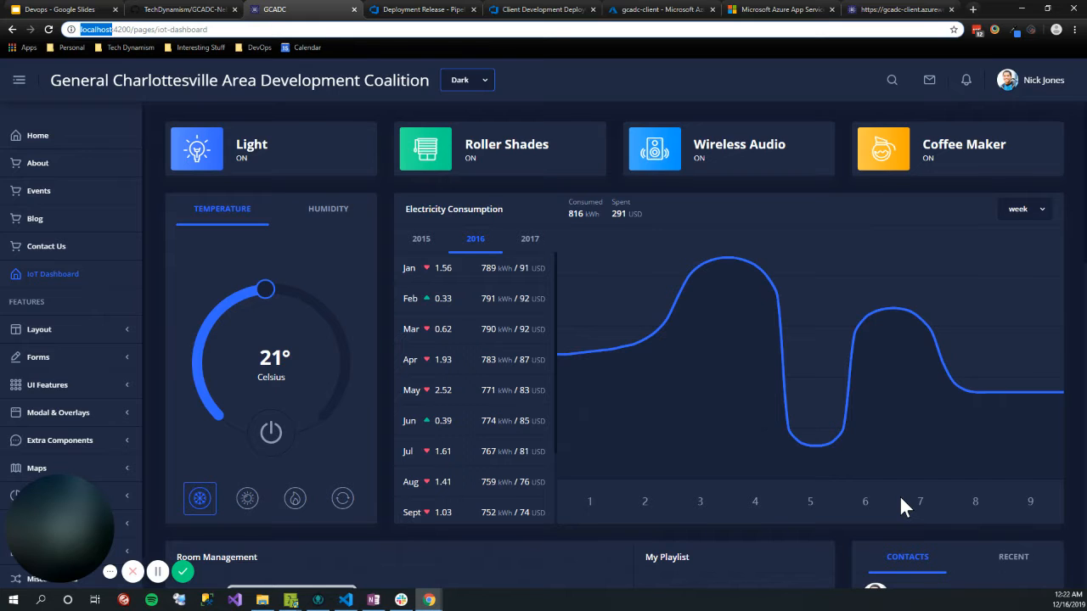
Step: Go to the Azure DevOps projects overview, open the GCADC project and show its pipelines
left_click(447, 9)
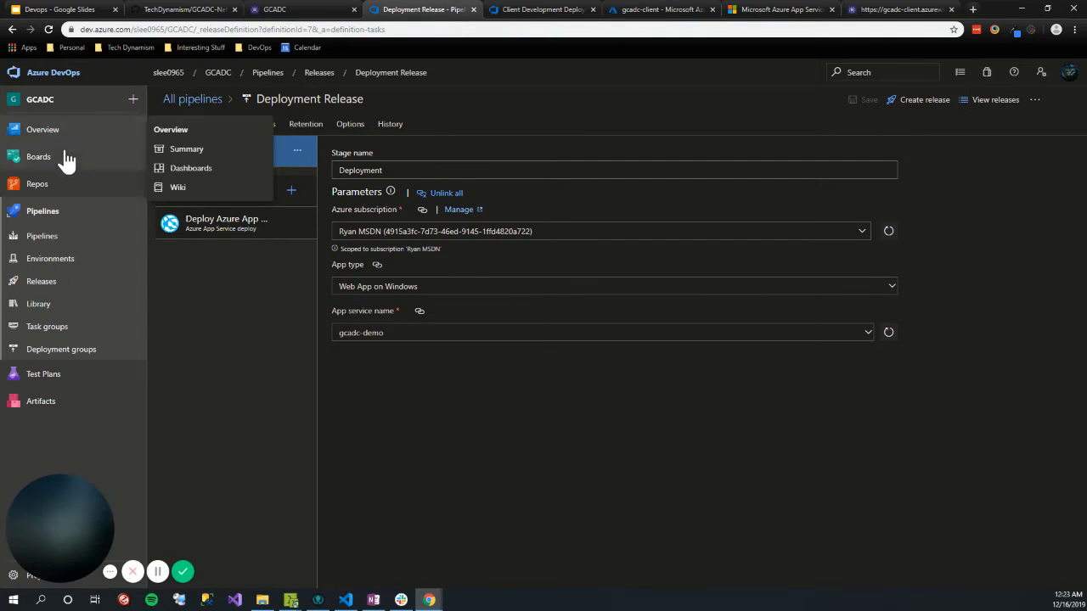
left_click(34, 75)
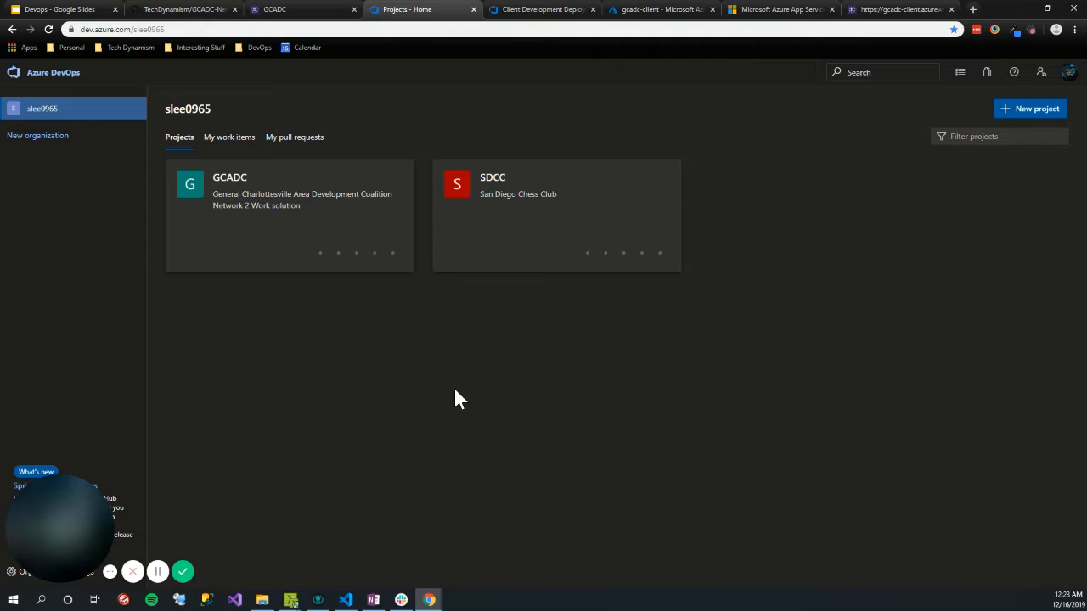
left_click(252, 219)
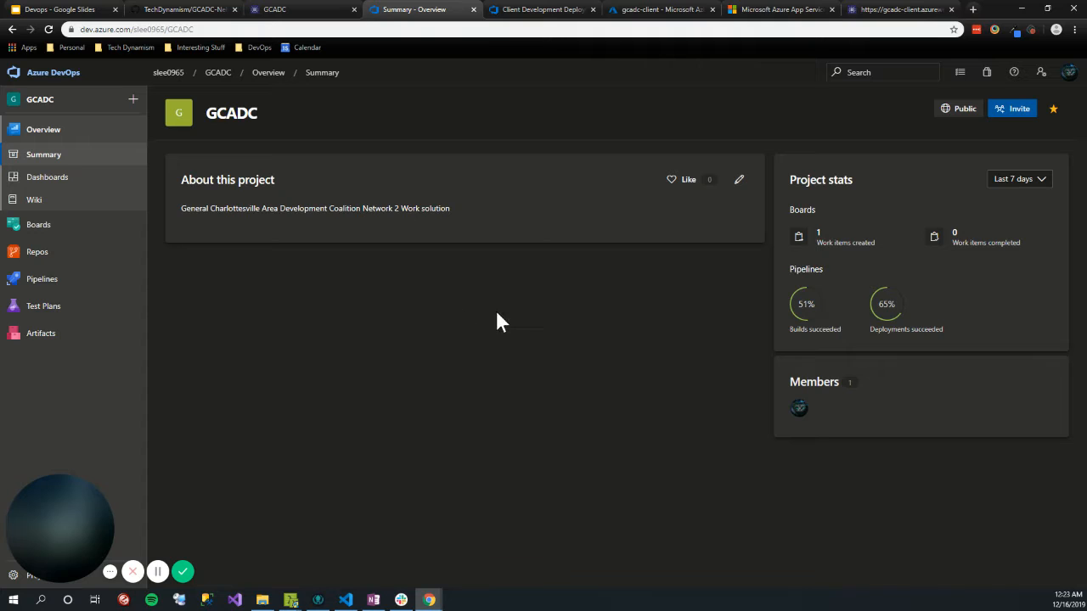
left_click(66, 289)
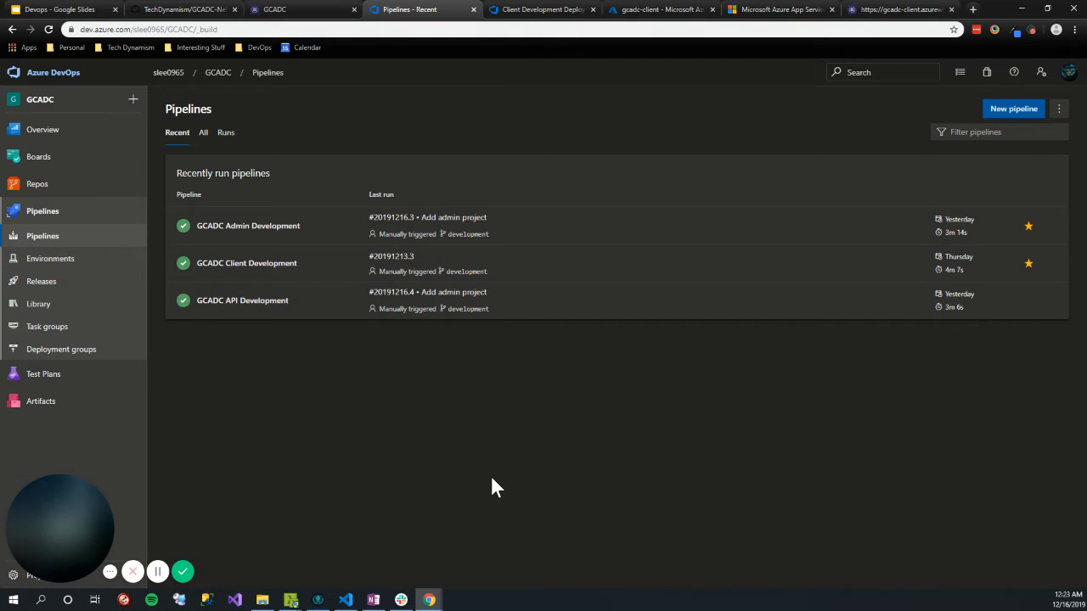
key("alt+Tab")
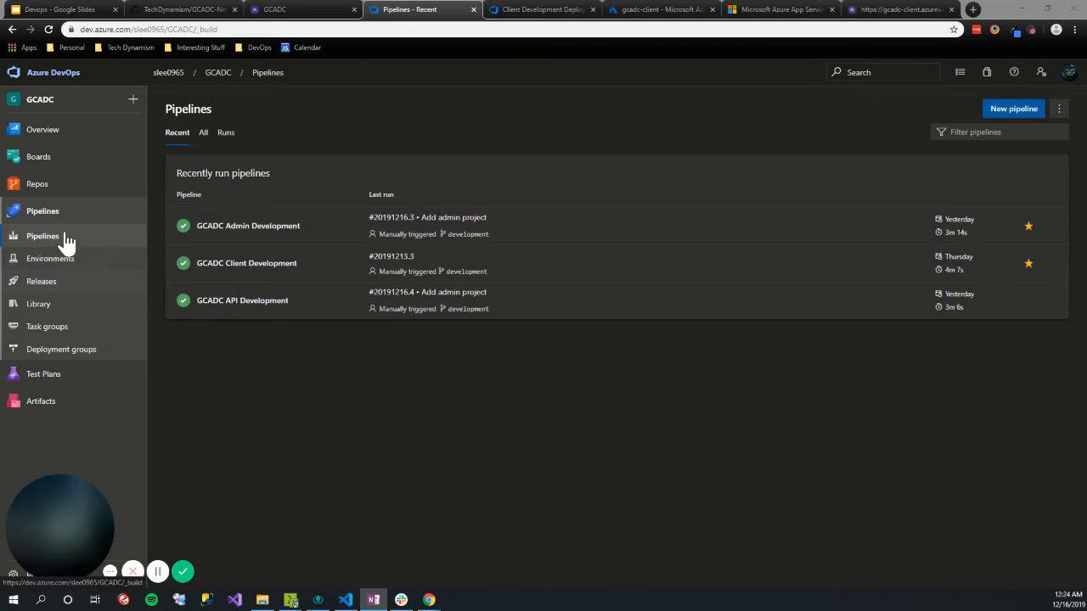
left_click(662, 512)
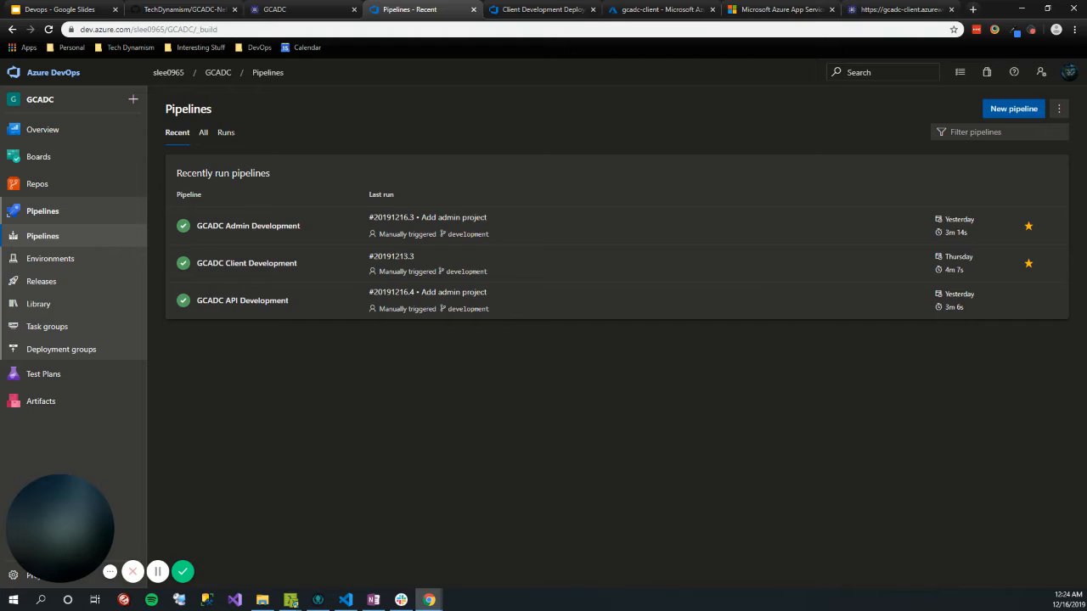
key("alt+Tab")
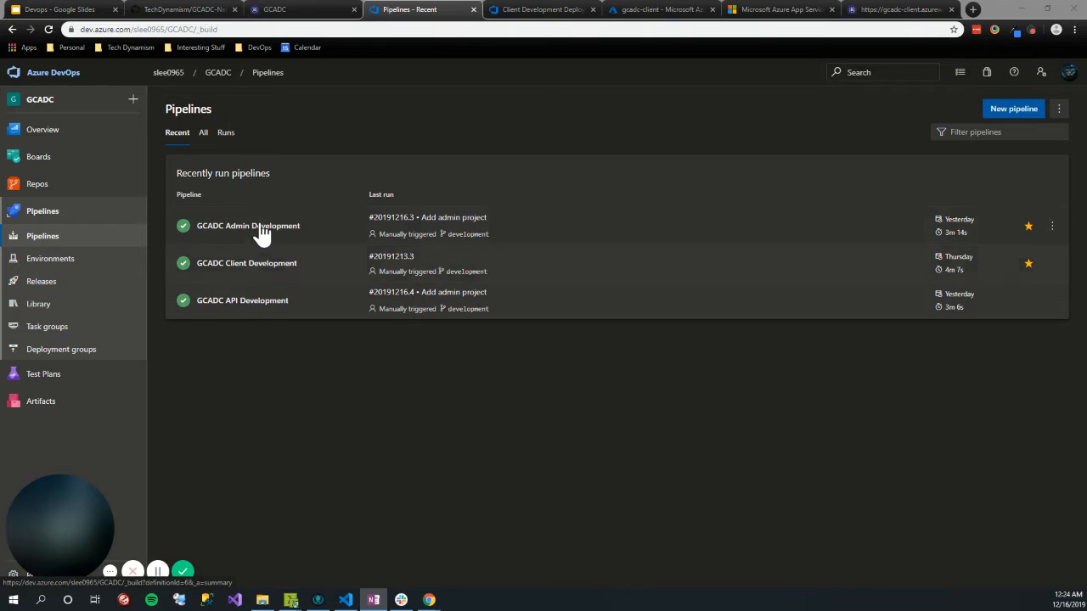
Step: Switch to VS Code, collapse the client folder to show the top-level projects, and return to Azure DevOps
left_click(345, 600)
left_click(39, 114)
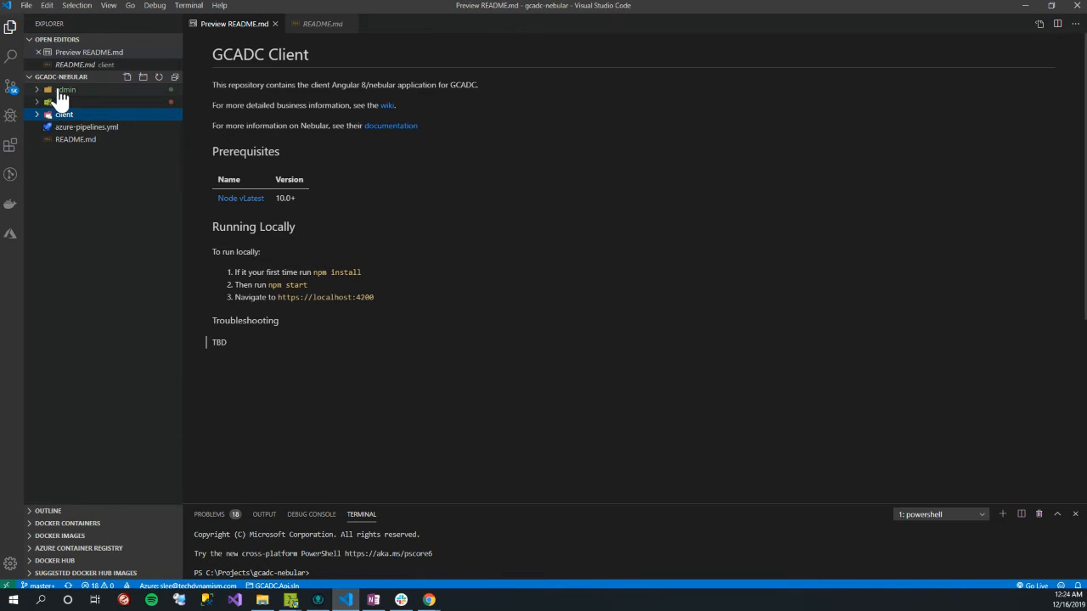
left_click(1027, 7)
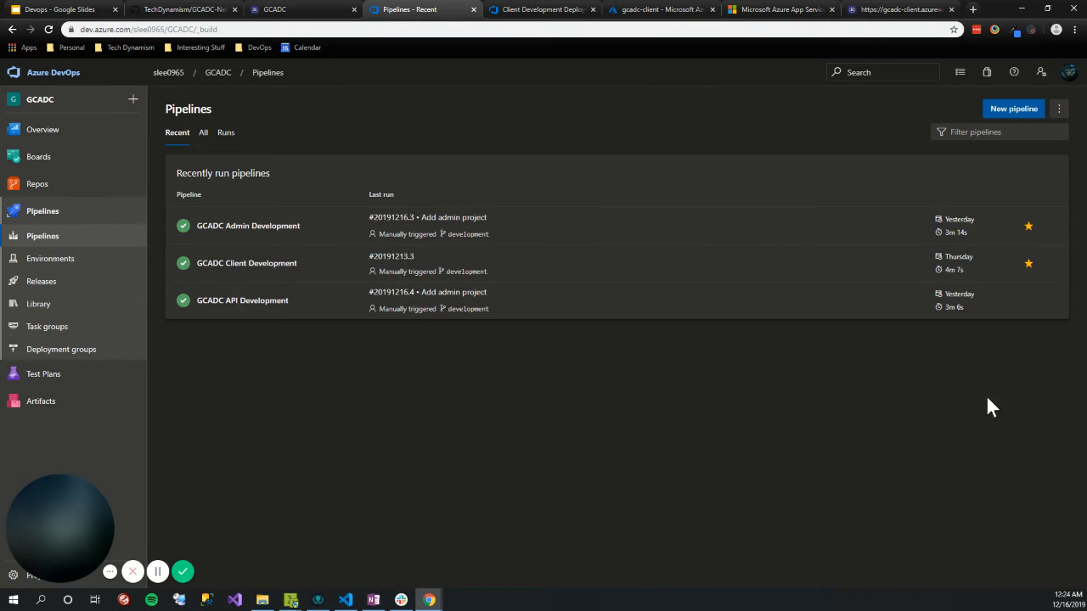
Step: Create a new pipeline with Other Git as the code source, checking the repository's clone address on GitHub
left_click(1011, 111)
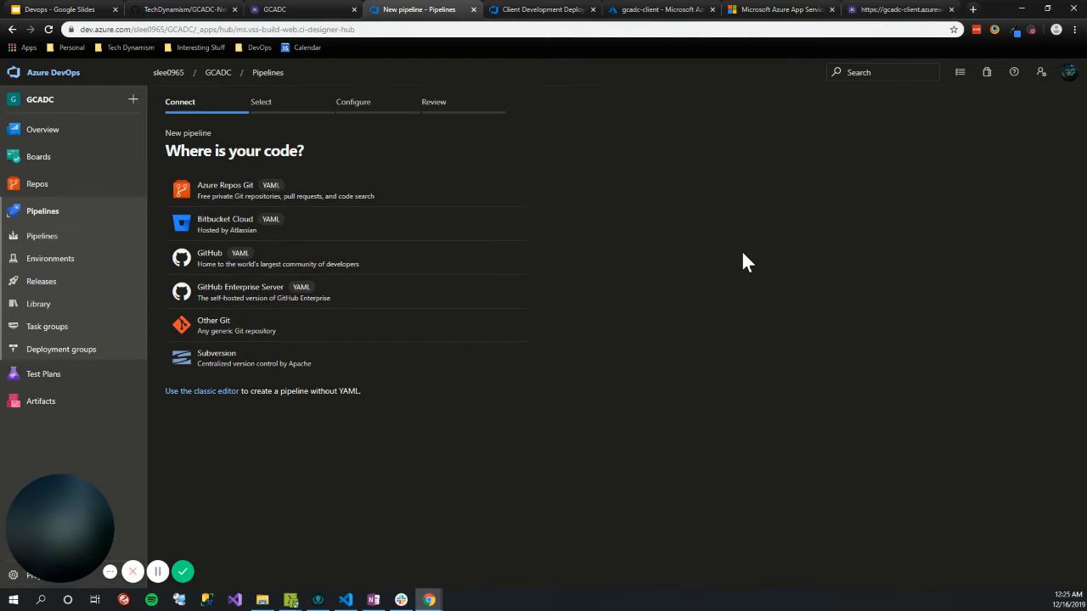
left_click(206, 10)
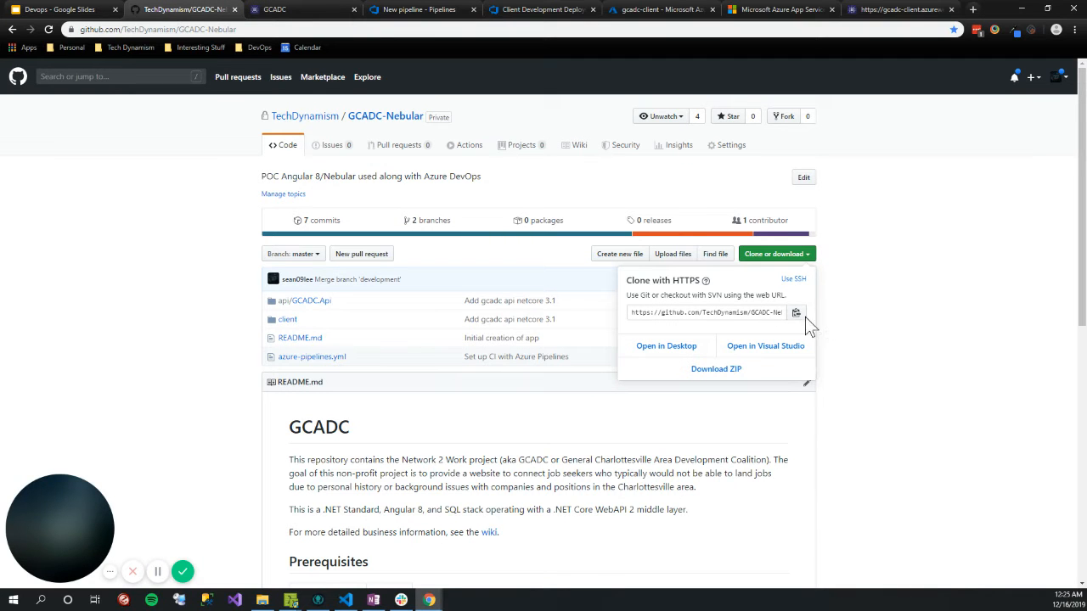
left_click(378, 9)
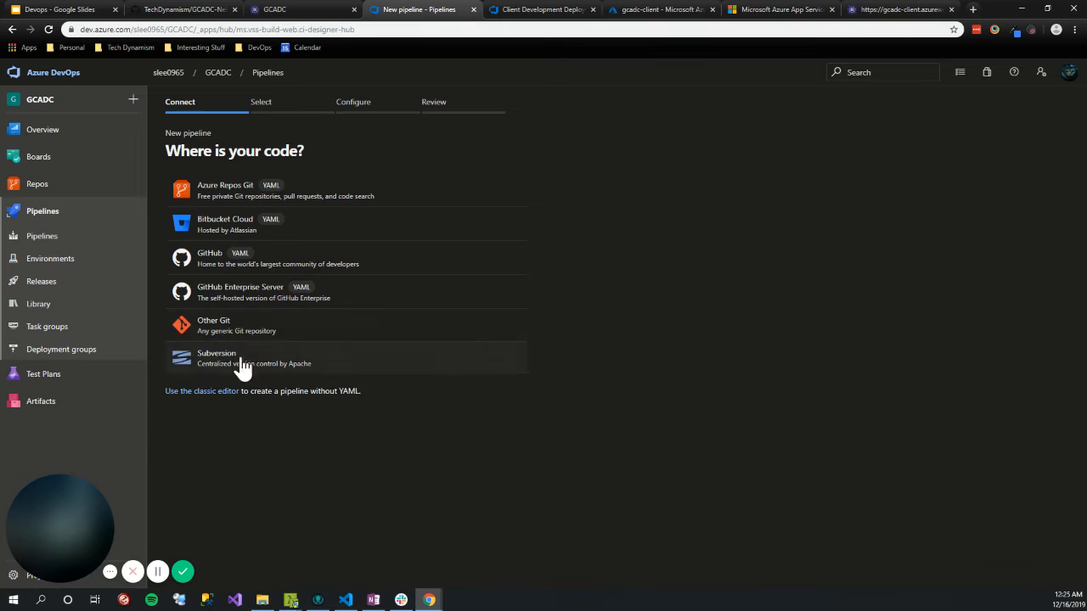
left_click(200, 323)
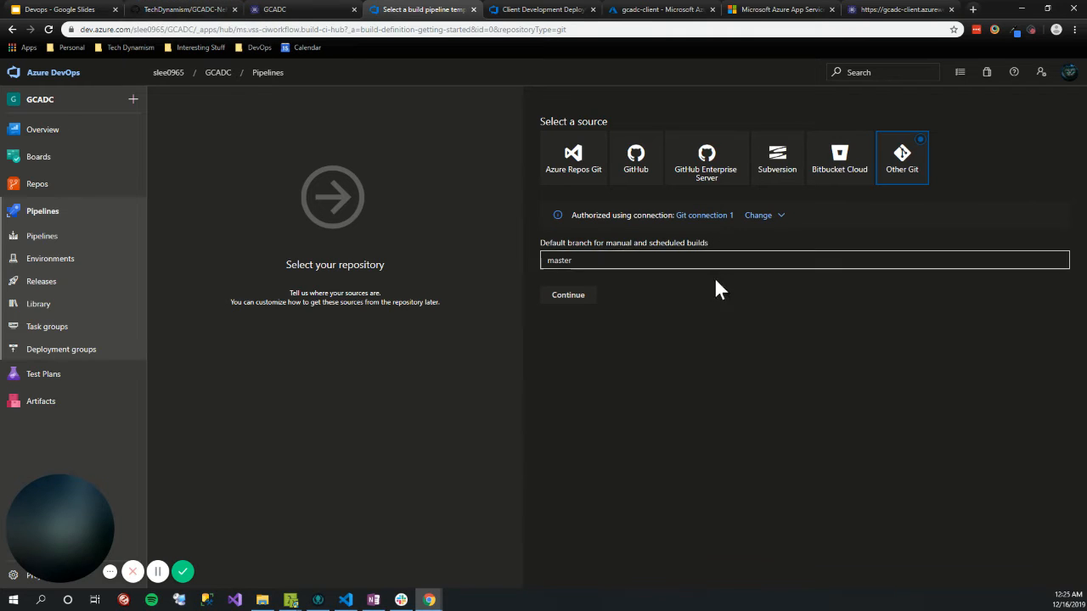
Step: Set the default branch for manual and scheduled builds to development and continue to template selection
double_click(637, 261)
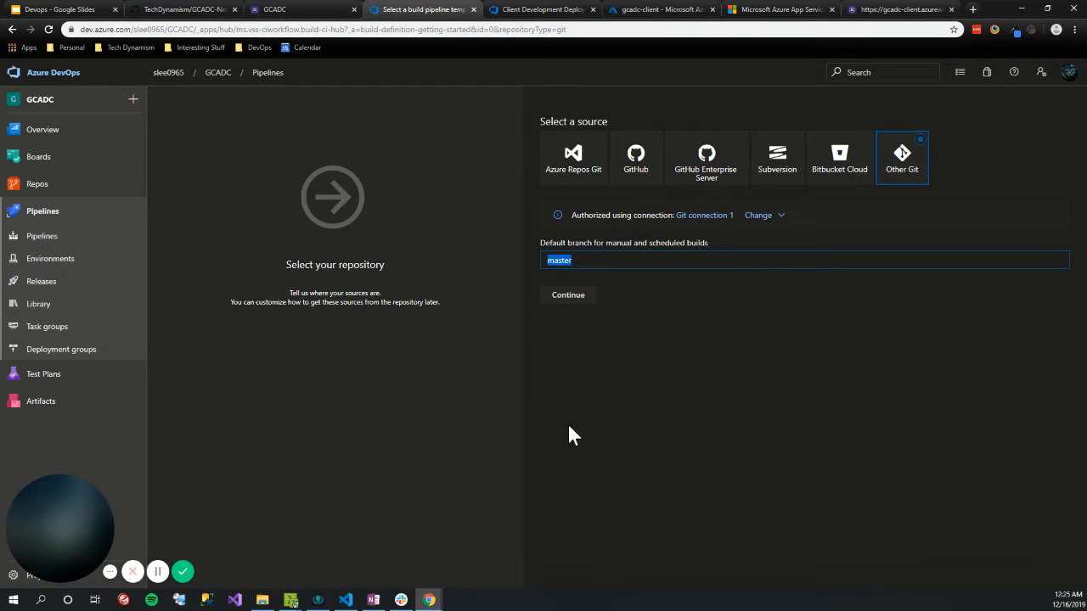
type("development")
left_click_drag(631, 260, 509, 263)
left_click(662, 397)
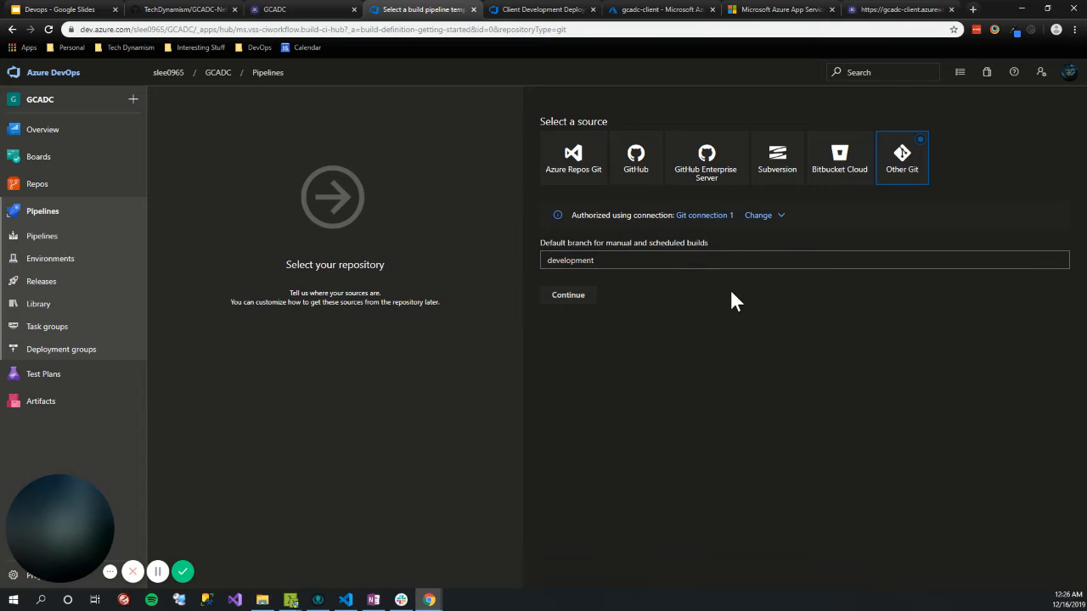
double_click(631, 259)
left_click(569, 401)
left_click(576, 302)
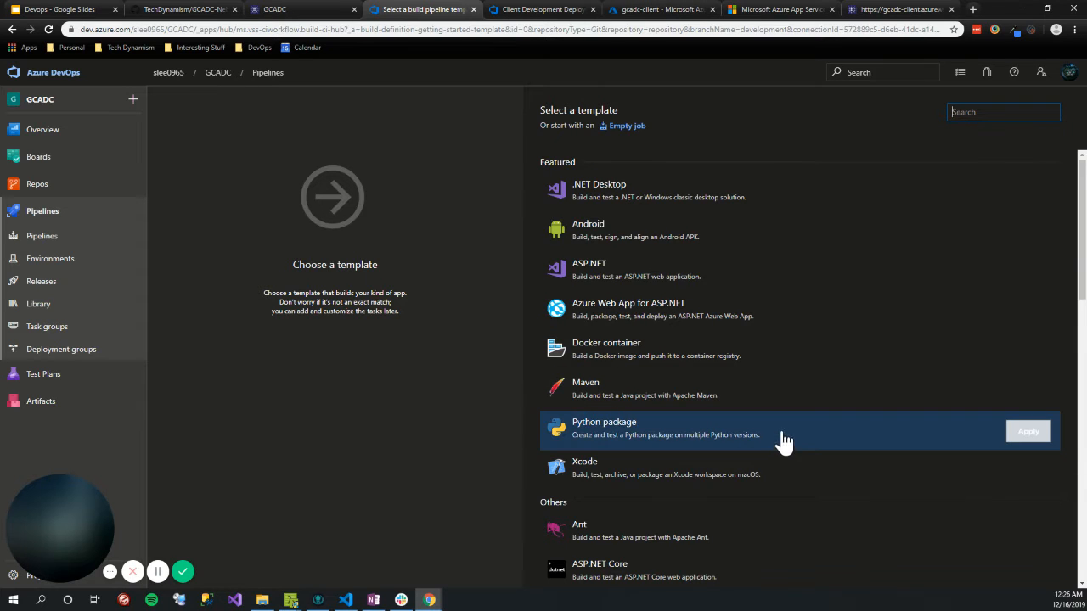
Step: Look through the build pipeline templates and start with an Empty job
scroll(782, 442, "down", 1)
scroll(747, 427, "up", 1)
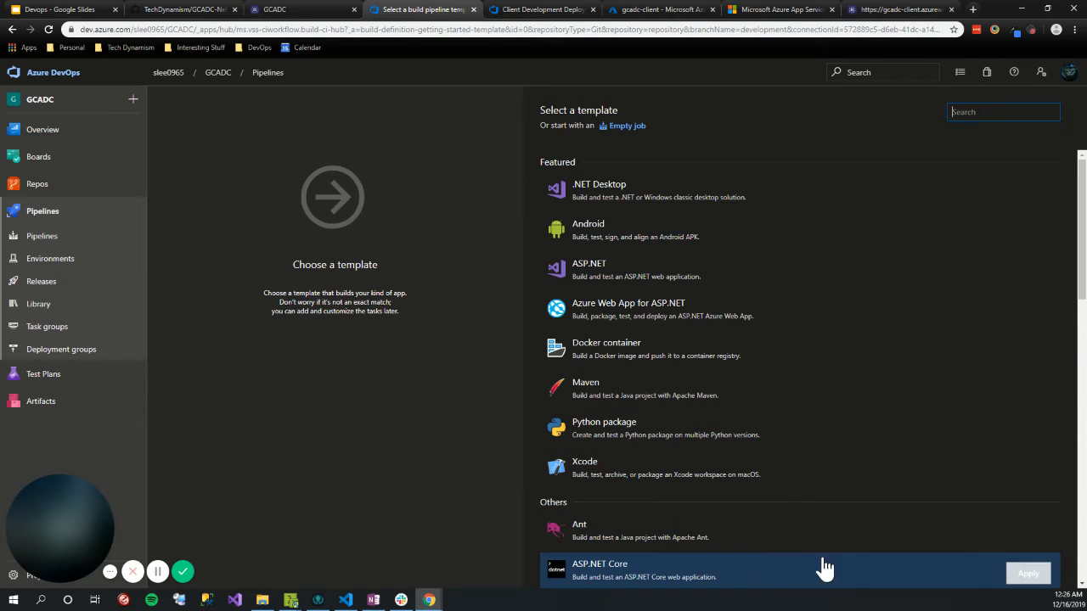
scroll(811, 556, "down", 2)
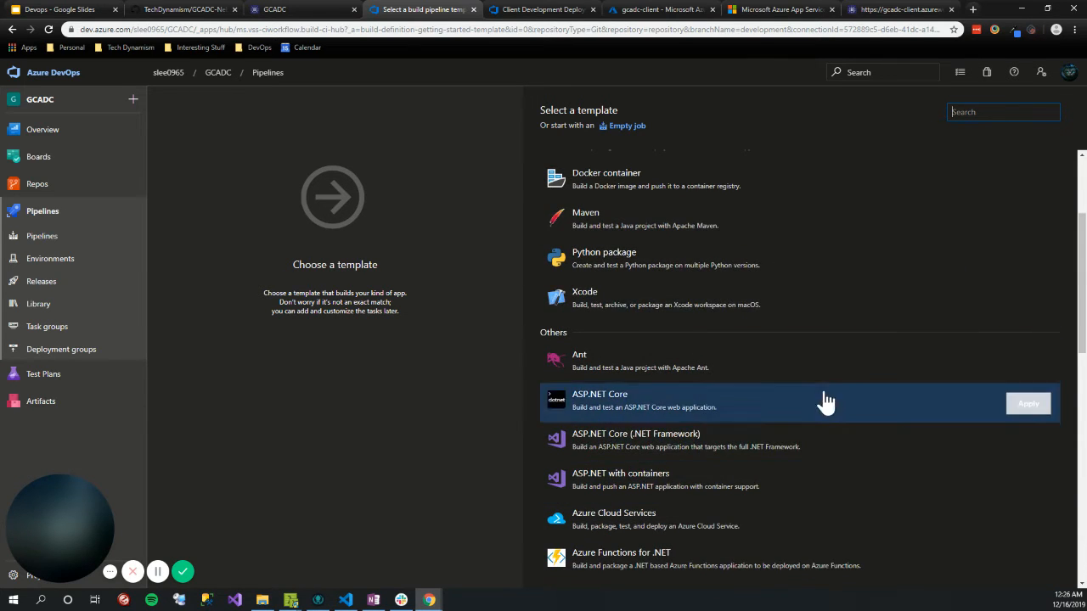
scroll(819, 340, "up", 2)
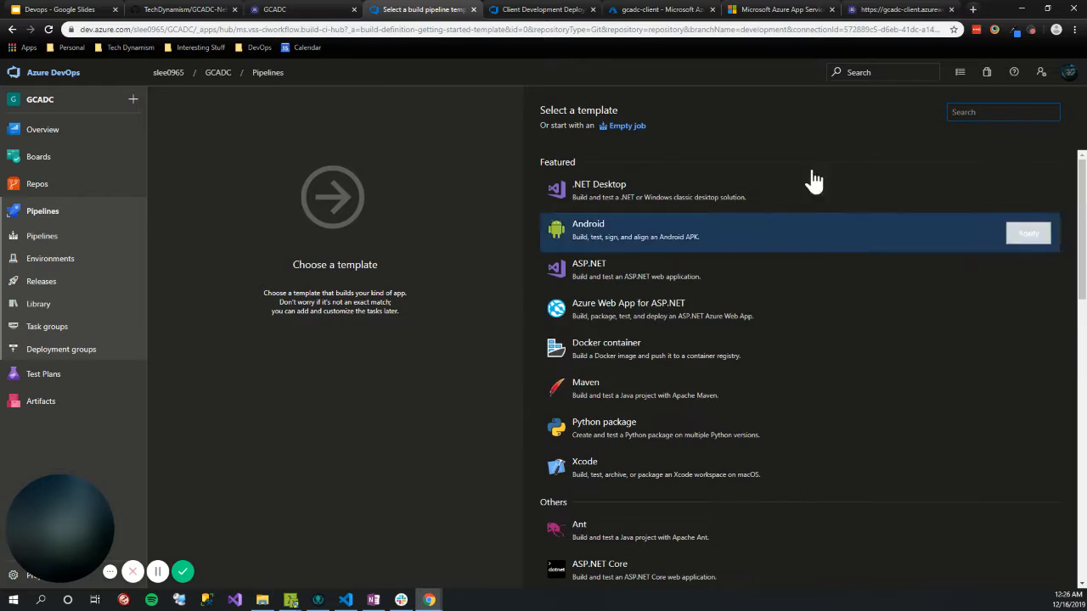
left_click(643, 127)
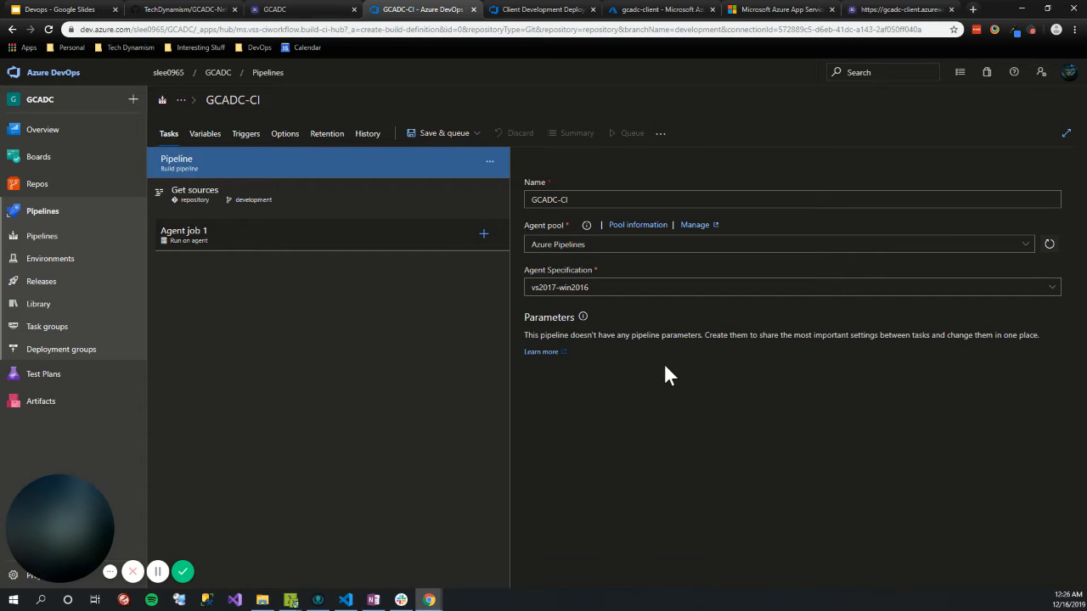
Step: Rename the new build pipeline to "GCADC Demo"
left_click(276, 102)
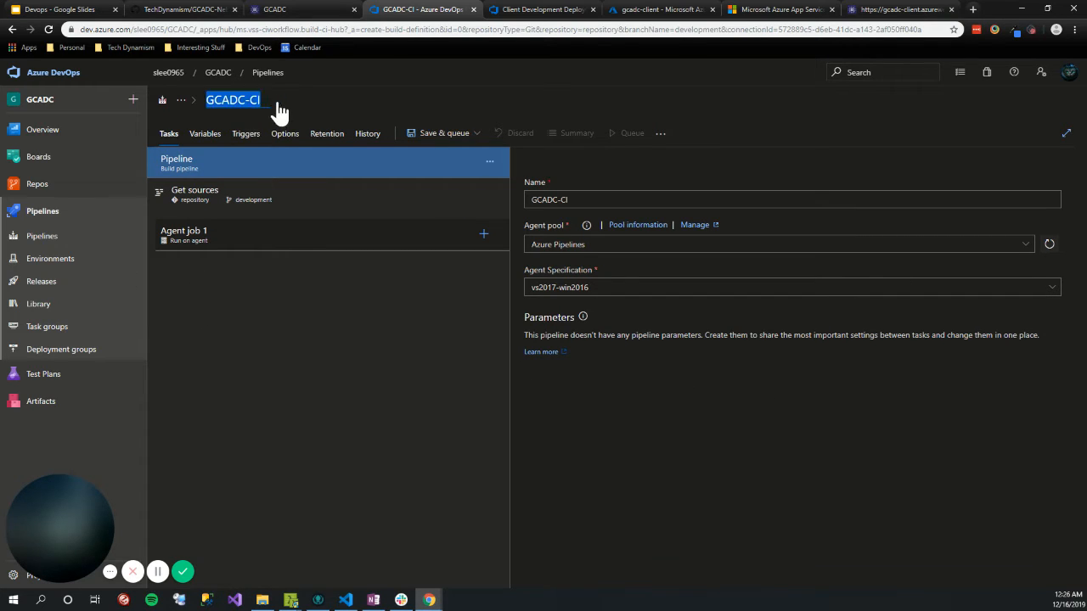
key("Right")
key("BackSpace")
key("BackSpace")
key("BackSpace")
type("De")
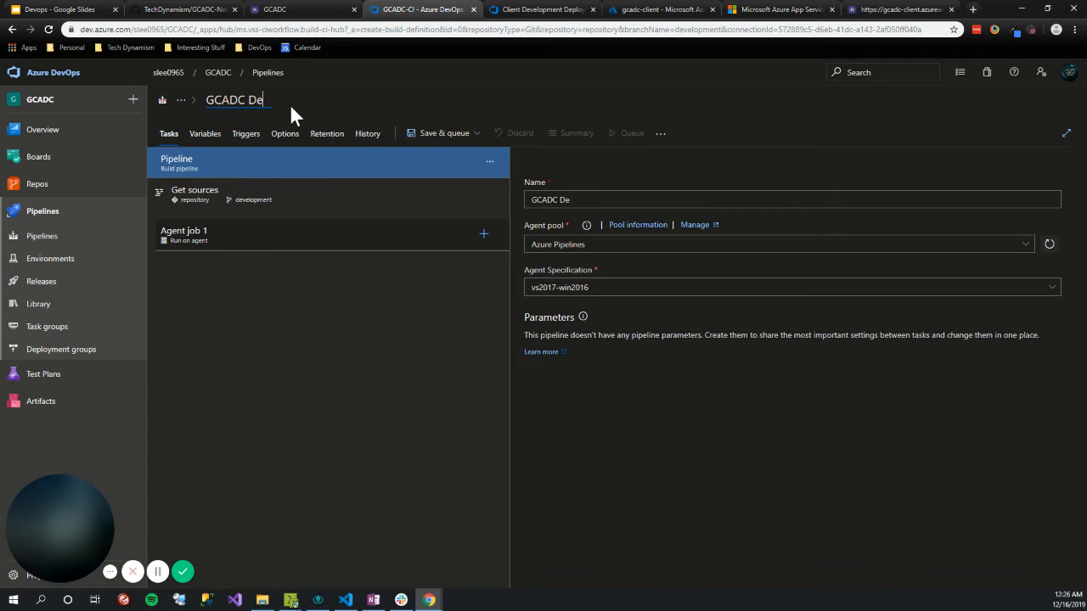
type("mo")
left_click(341, 391)
left_click(612, 201)
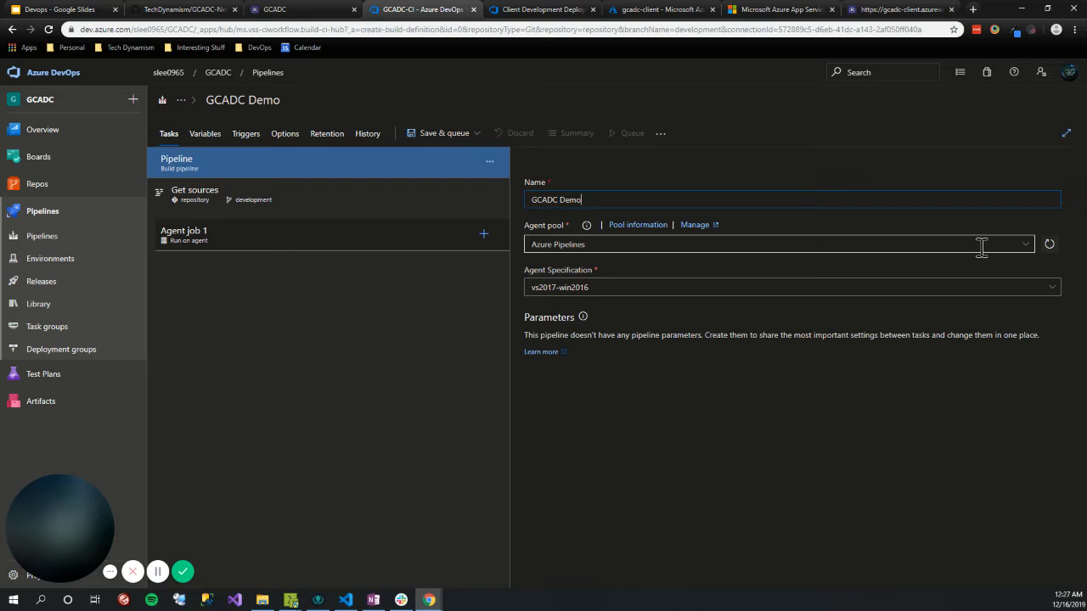
Step: Keep Azure Pipelines as the pipeline's agent pool and set the agent specification to windows-2019
left_click(1024, 244)
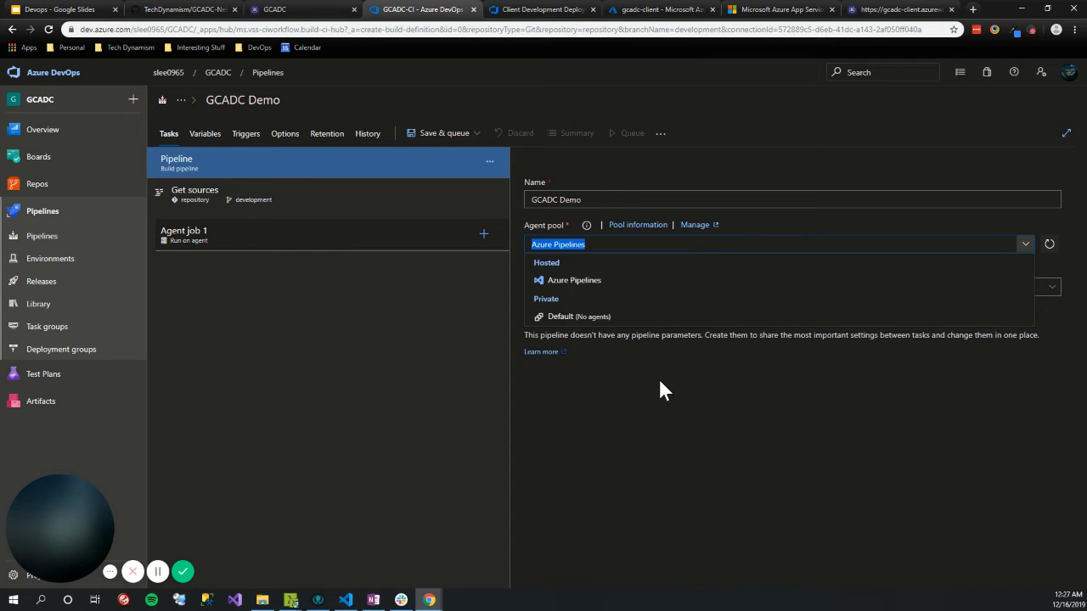
key("Return")
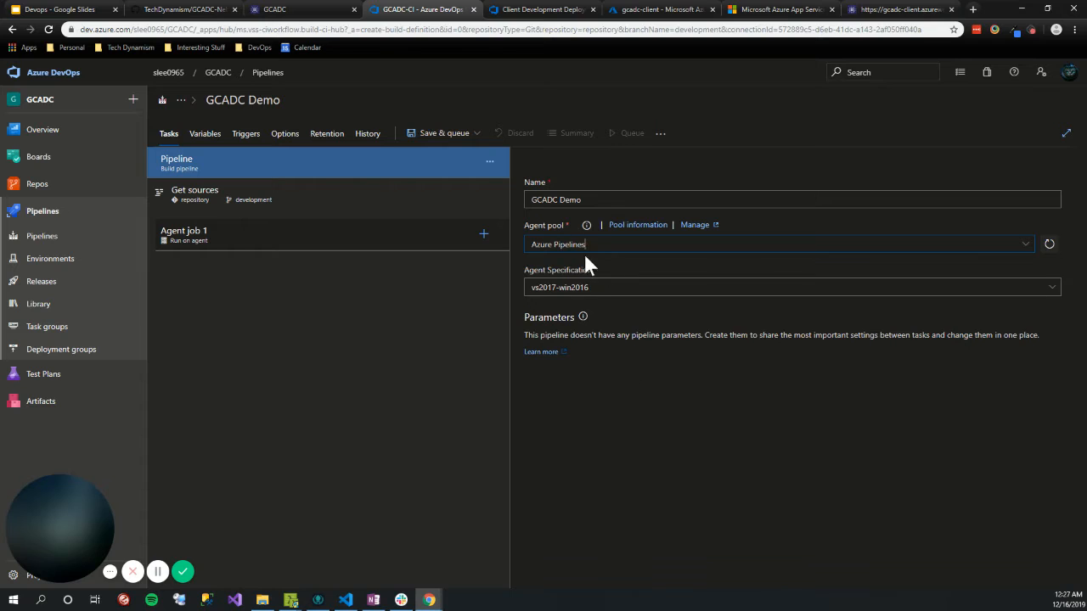
left_click_drag(546, 265, 578, 264)
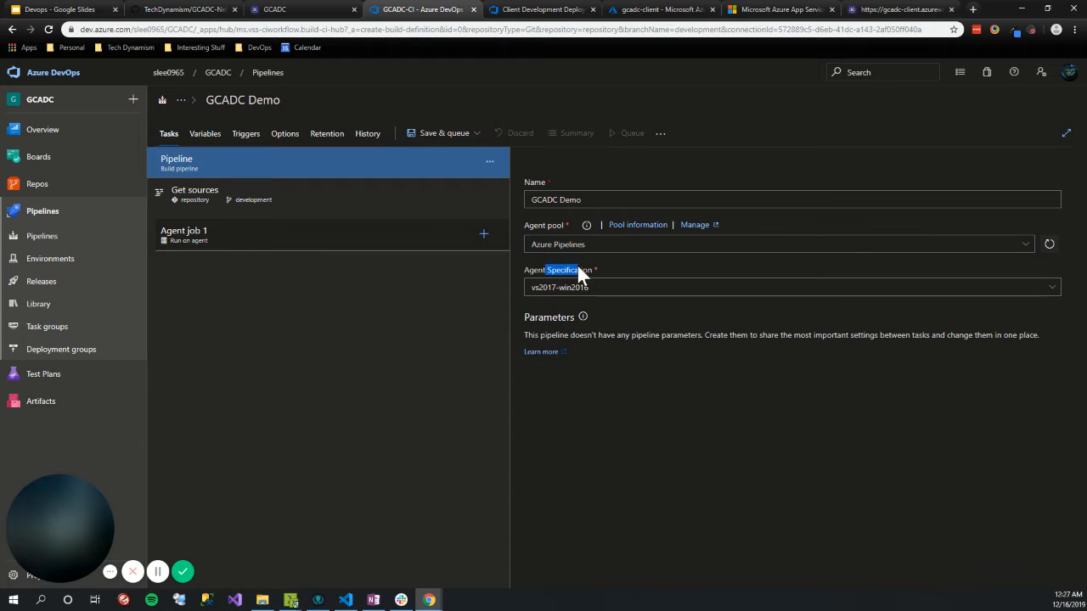
left_click(693, 462)
left_click(1048, 294)
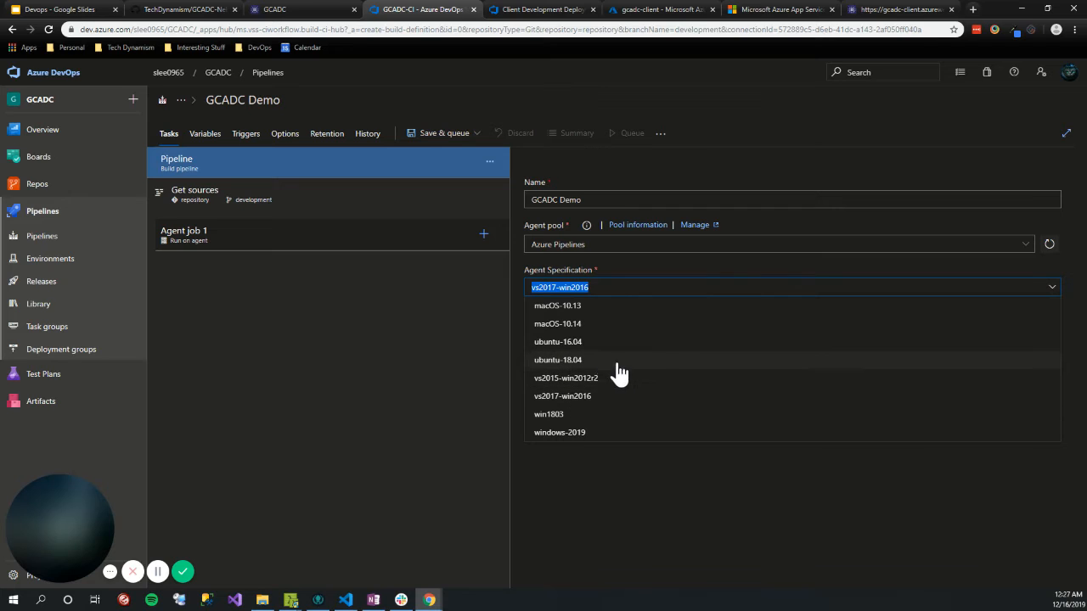
left_click(594, 437)
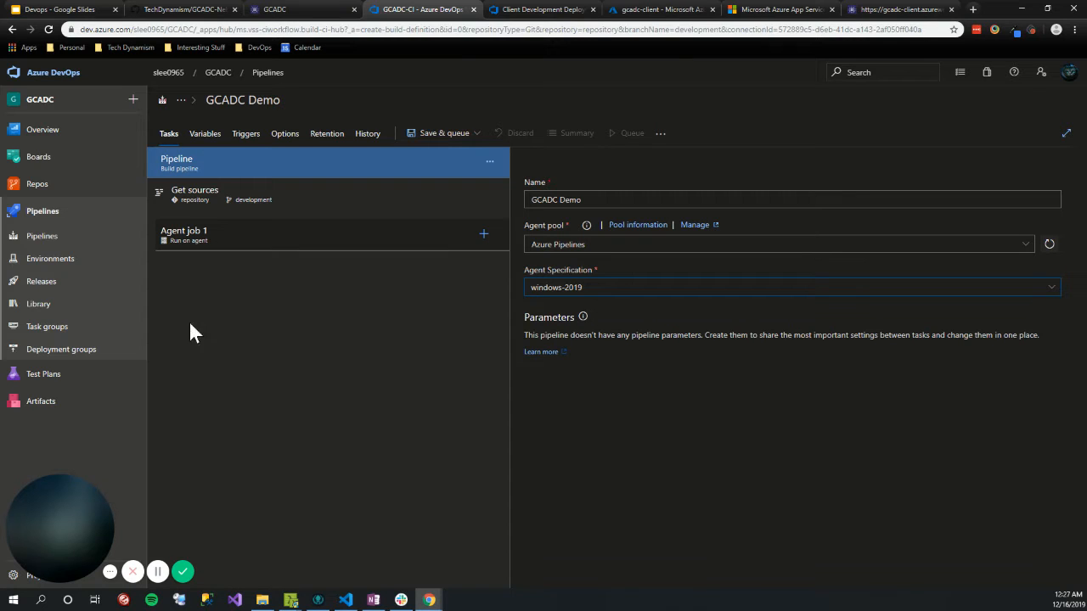
Step: Review the source branch settings under Get sources and the display name and execution options of Agent job 1
left_click(209, 208)
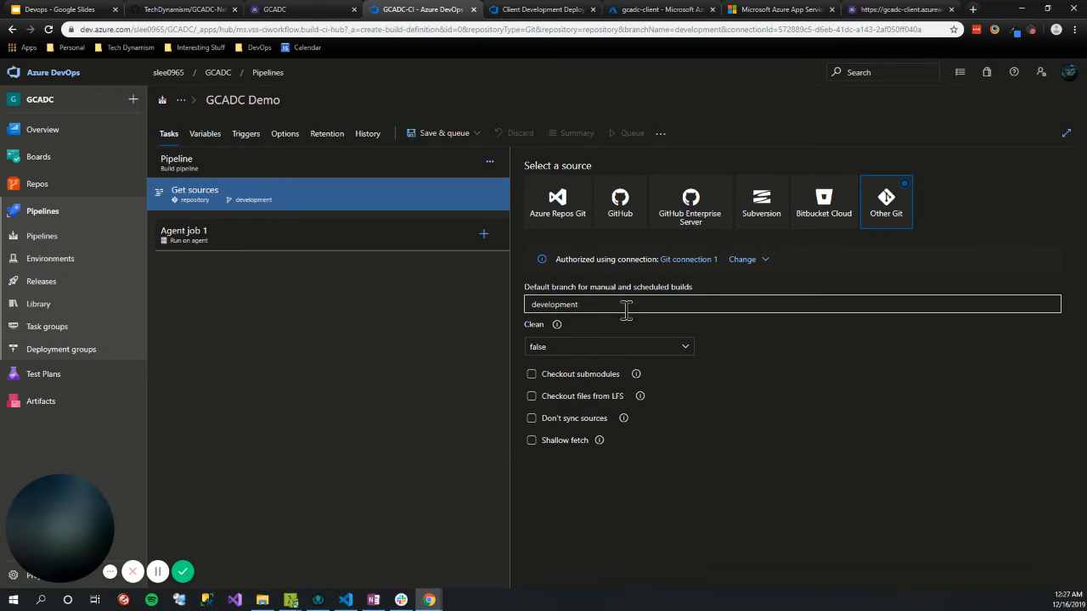
left_click_drag(625, 308, 518, 317)
left_click(711, 384)
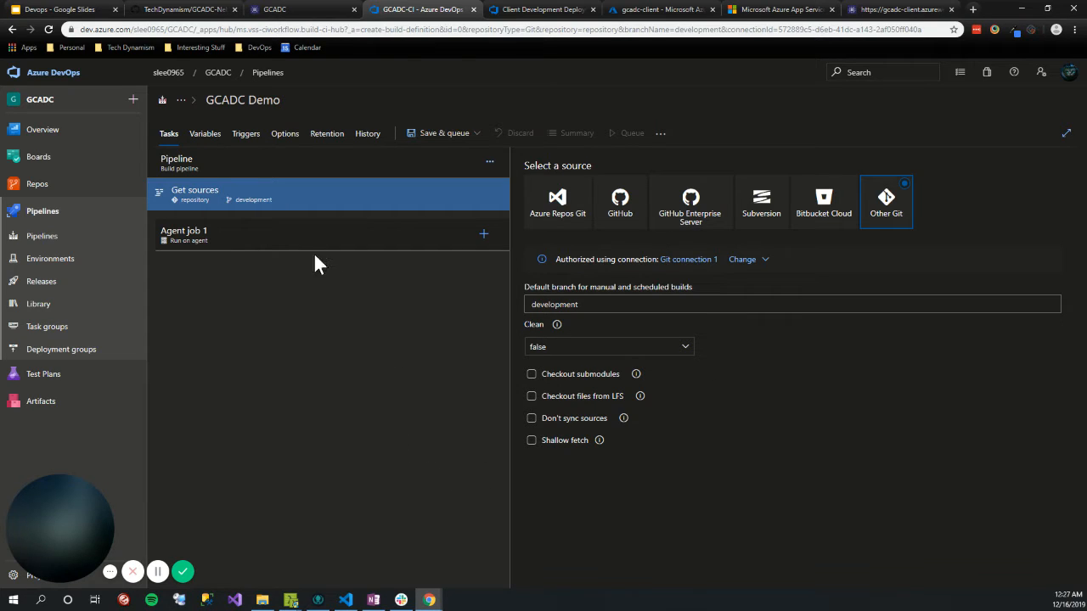
left_click(267, 242)
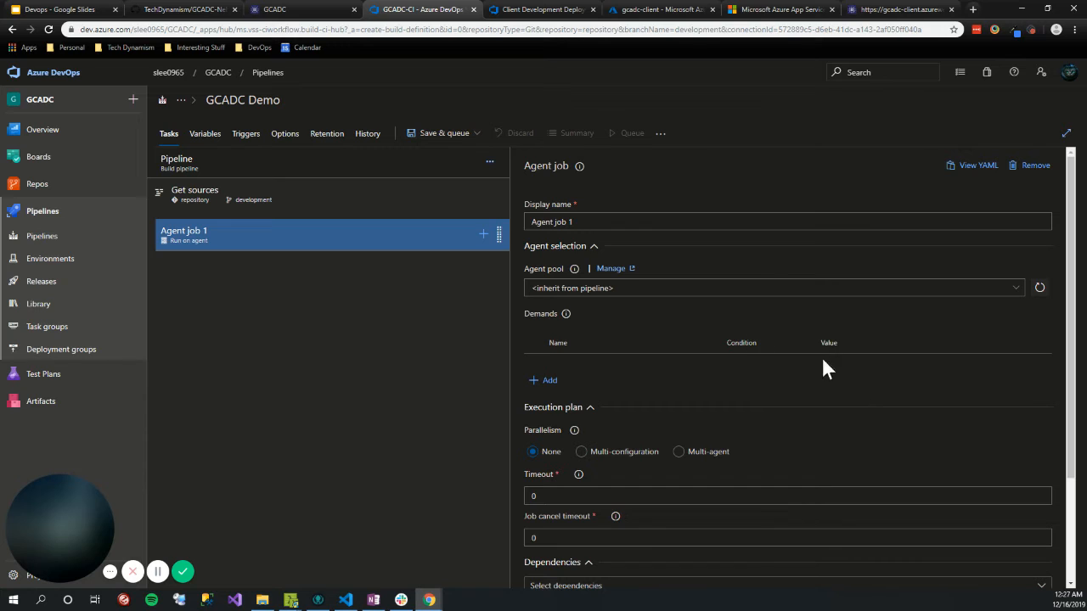
left_click_drag(586, 222, 405, 243)
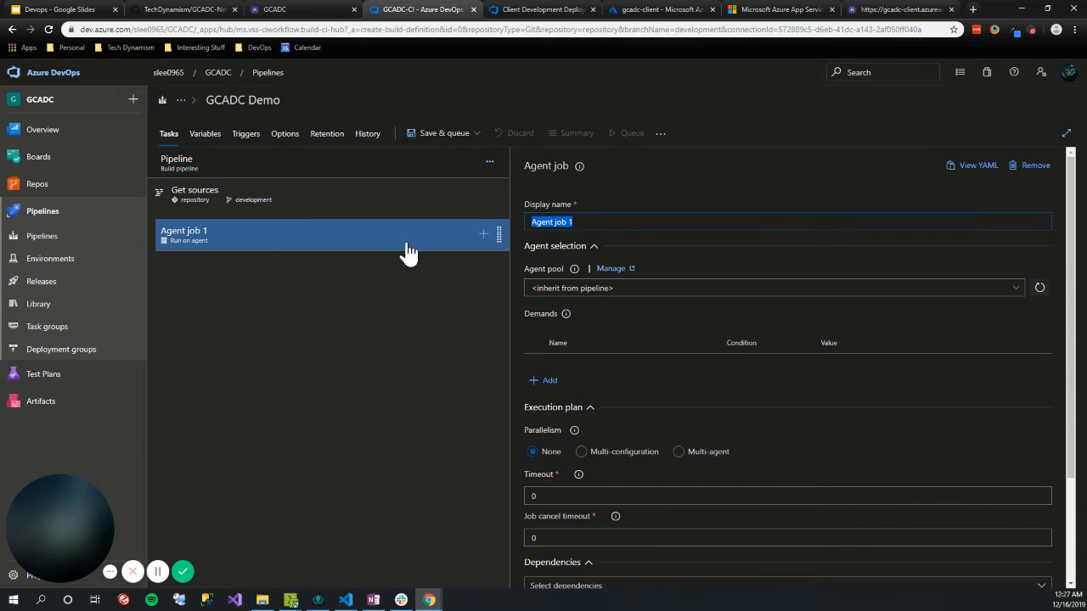
left_click(650, 336)
scroll(649, 403, "down", 2)
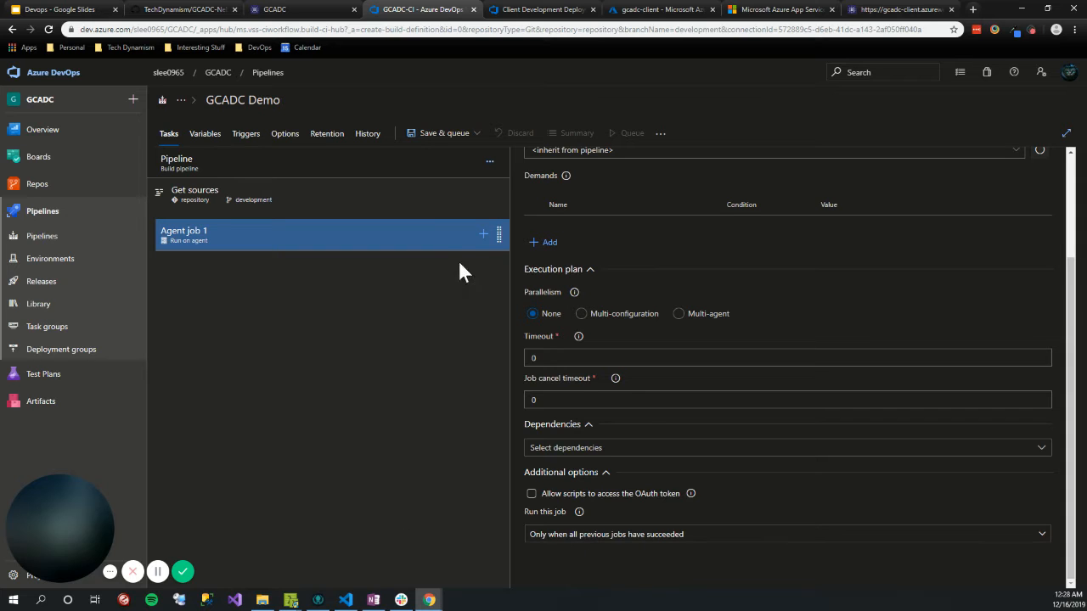
Step: Add an npm task to Agent job 1 and set its command to ci
left_click(481, 242)
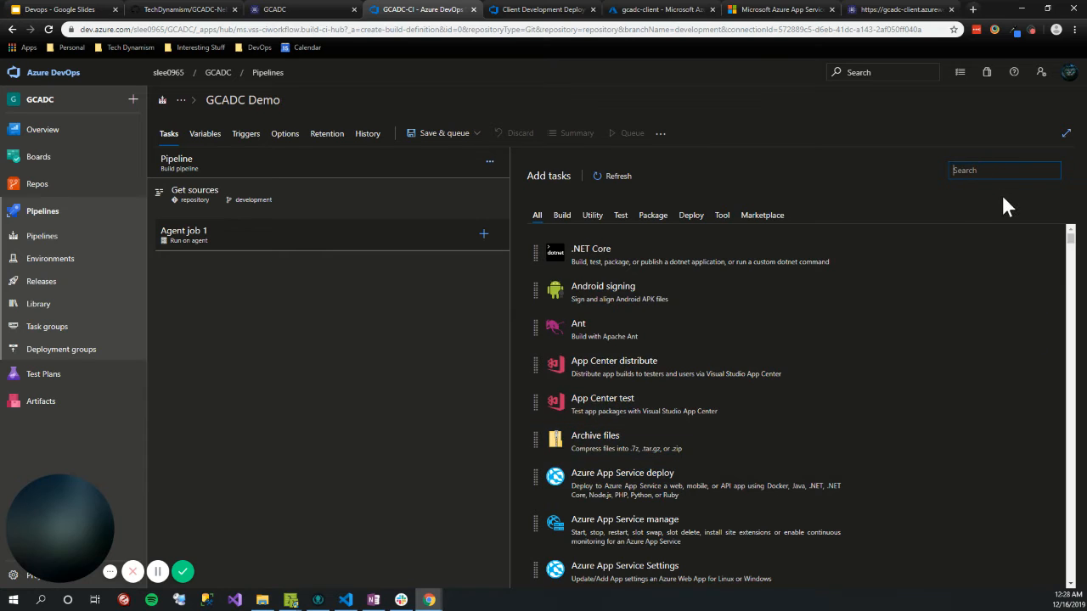
type("npm")
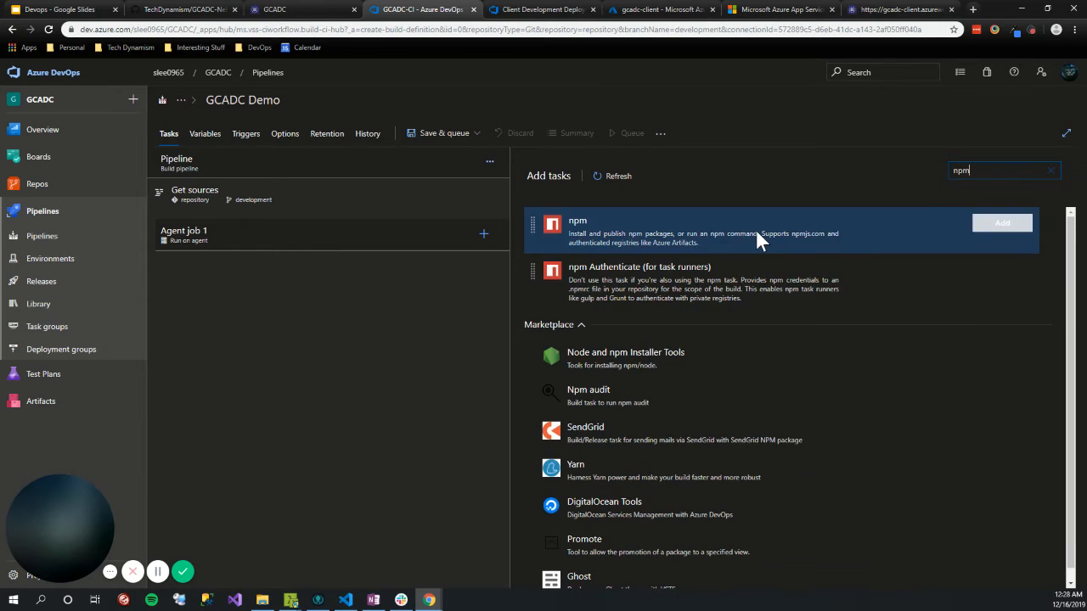
left_click(991, 224)
left_click(311, 277)
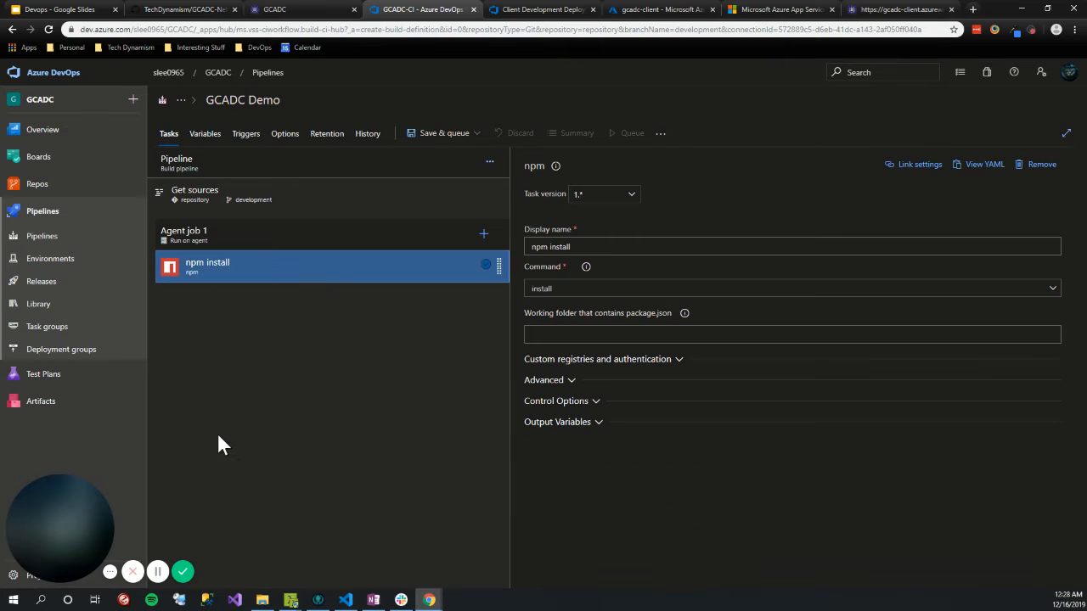
left_click(1051, 290)
left_click(735, 306)
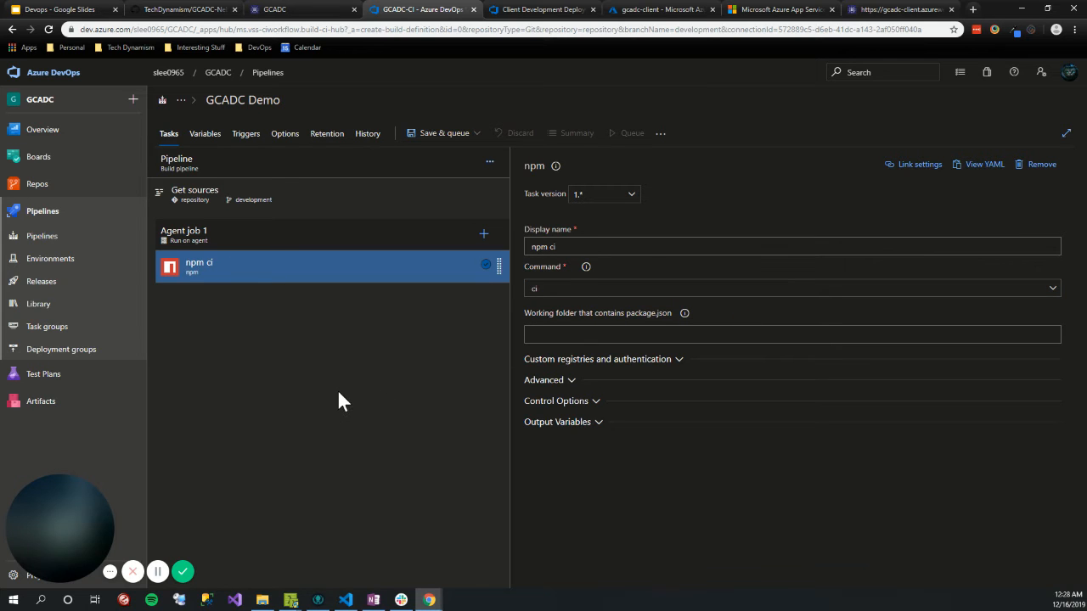
Step: Set the npm task's working folder to client, checking the client folder's contents in Visual Studio Code
left_click(654, 335)
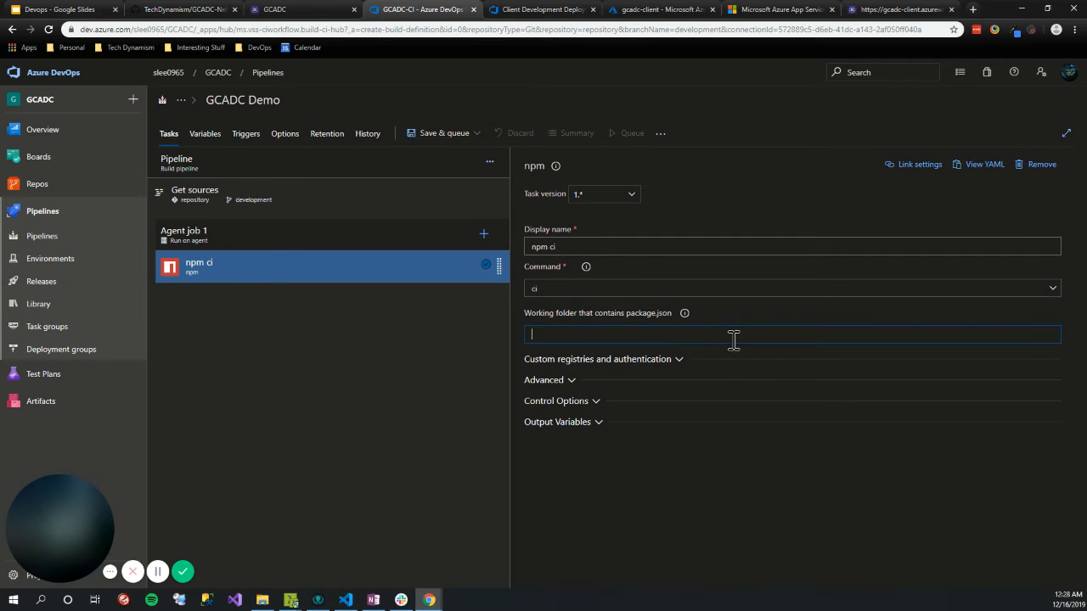
type("client")
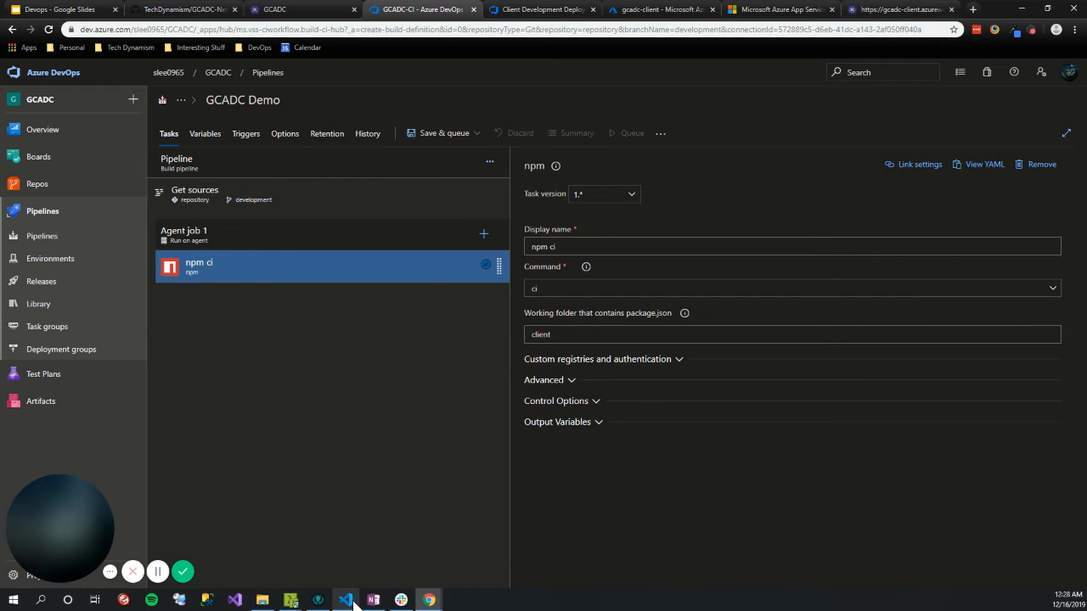
left_click(346, 599)
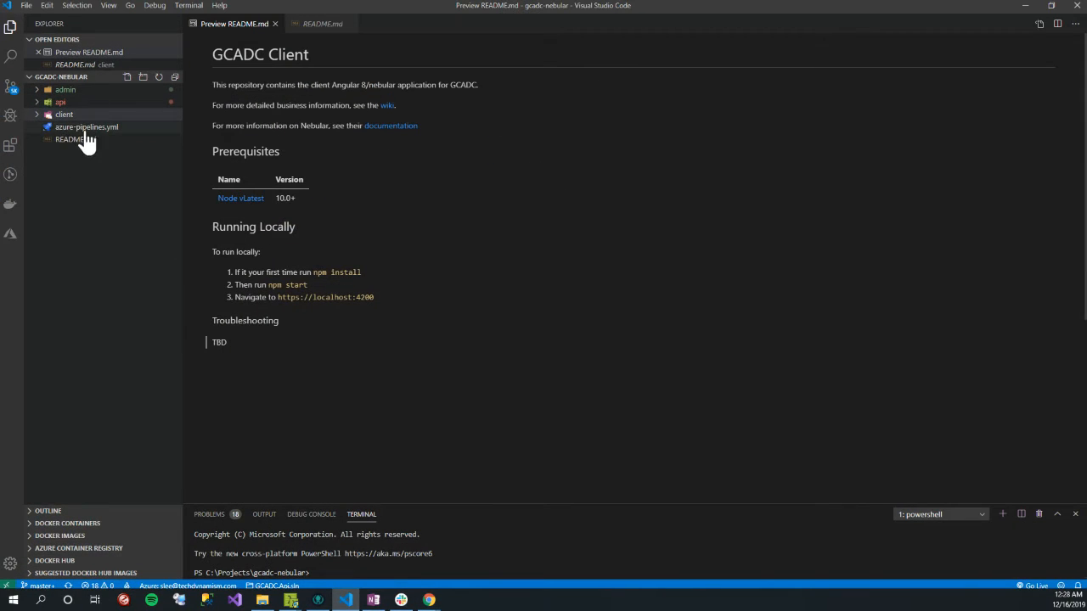
left_click(52, 115)
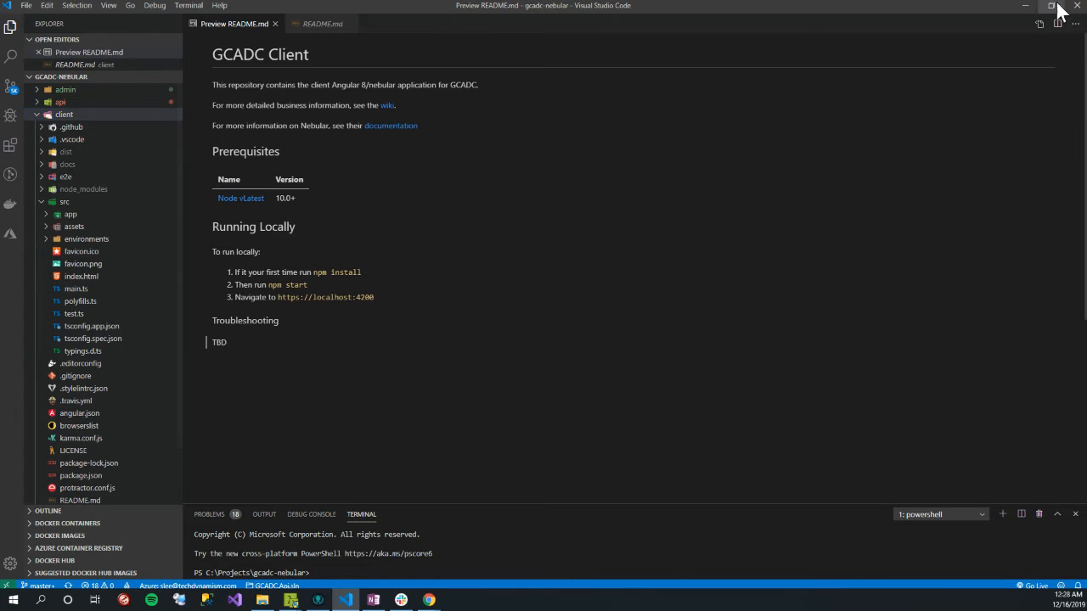
left_click(1024, 6)
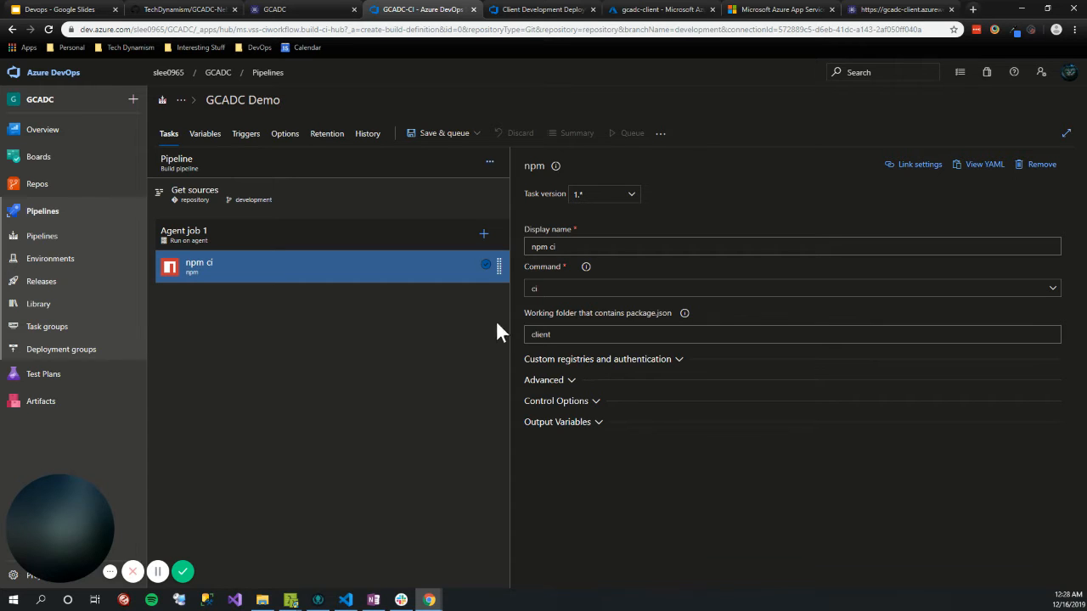
double_click(527, 334)
left_click(404, 457)
Step: Find the Command line task and add it to Agent job 1 after the npm ci task
left_click(483, 235)
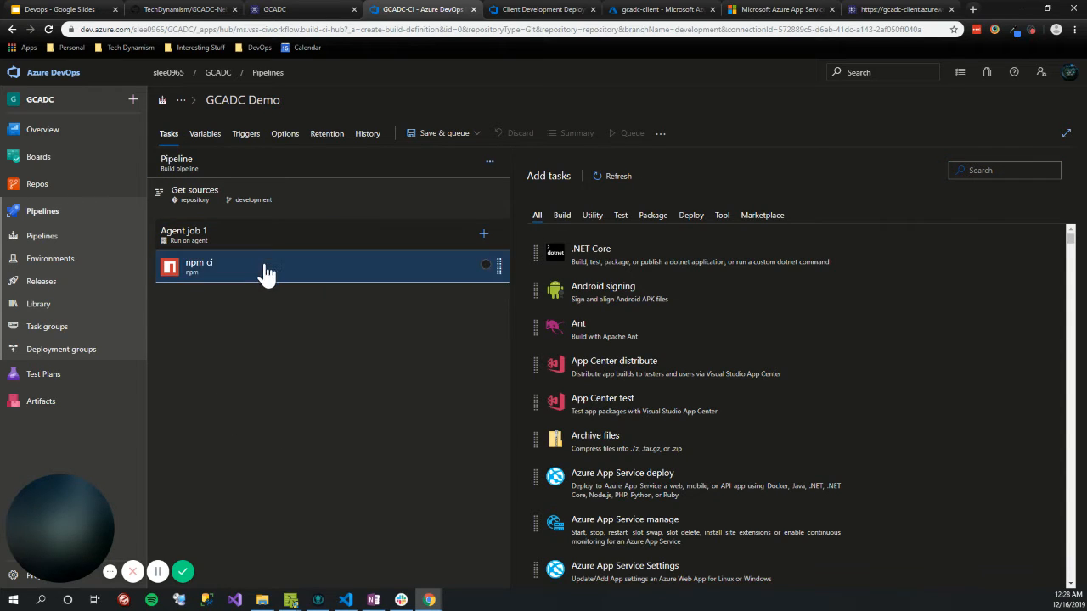
left_click(1002, 170)
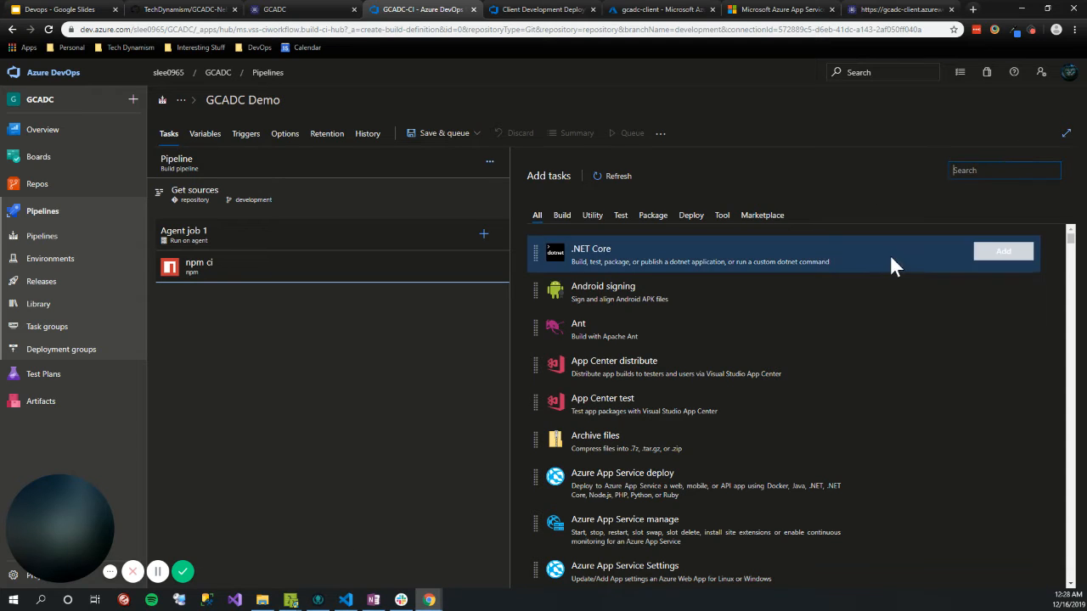
type("command")
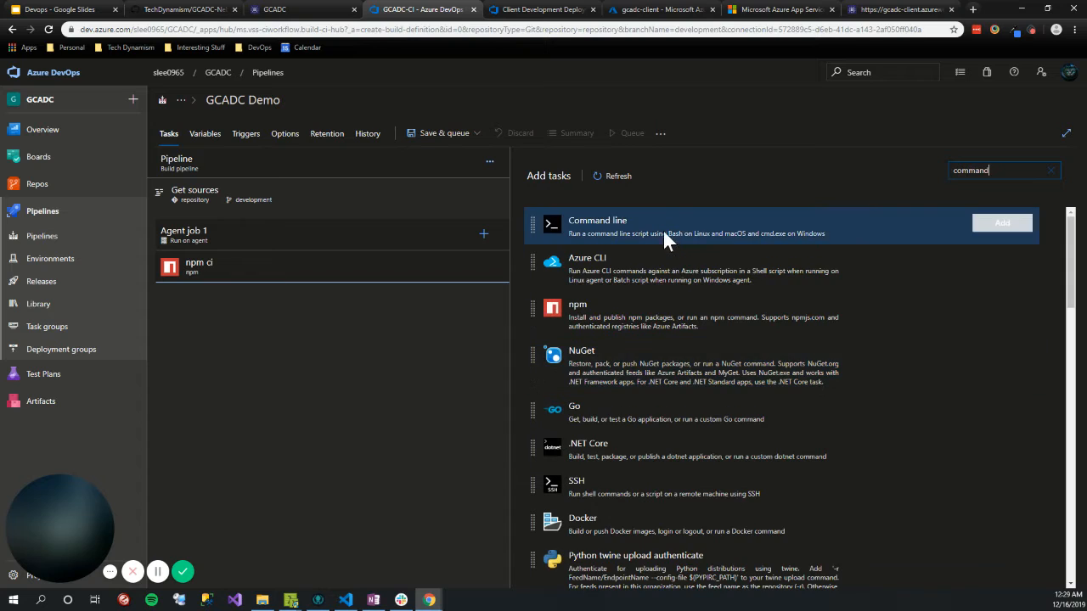
left_click(663, 230)
left_click(1002, 223)
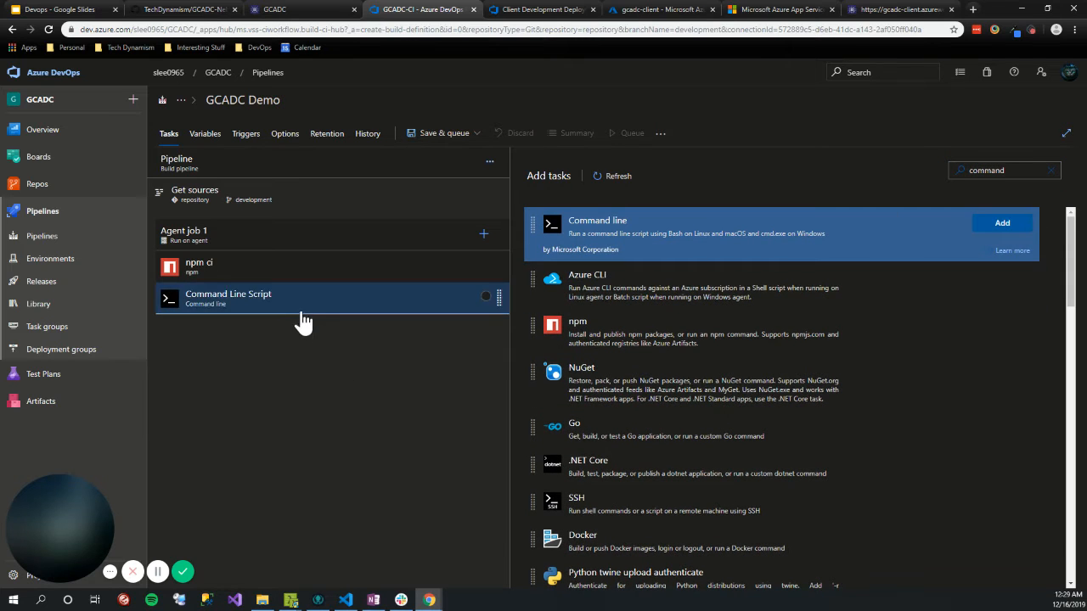
Step: Replace both the script and the display name of the Command line task with "npm run build"
left_click(301, 304)
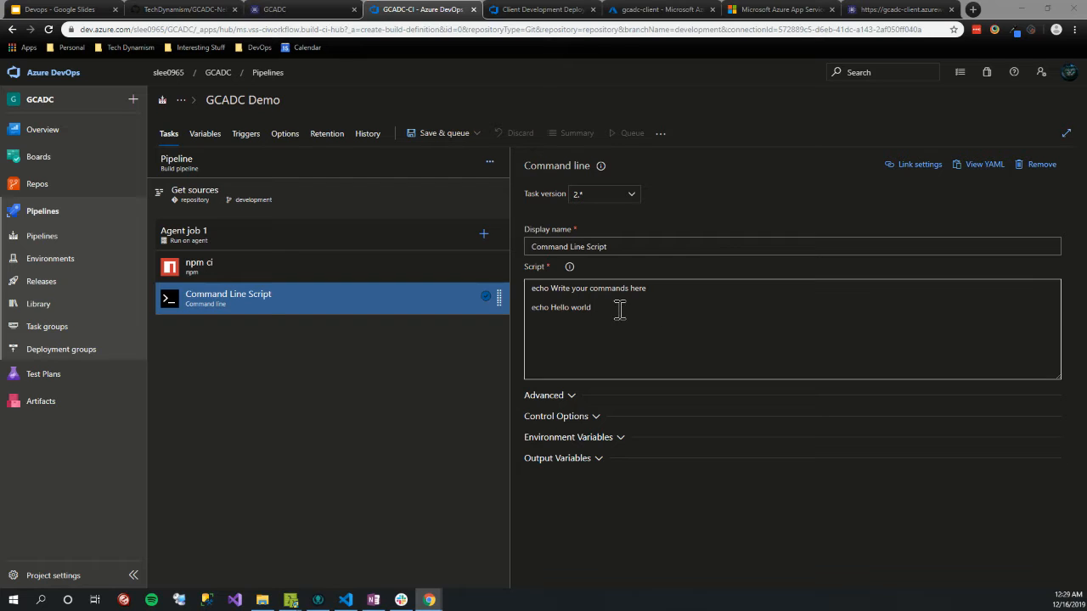
left_click_drag(619, 310, 534, 286)
type("npm run build")
left_click(625, 249)
key("ctrl+a")
type("npm run build")
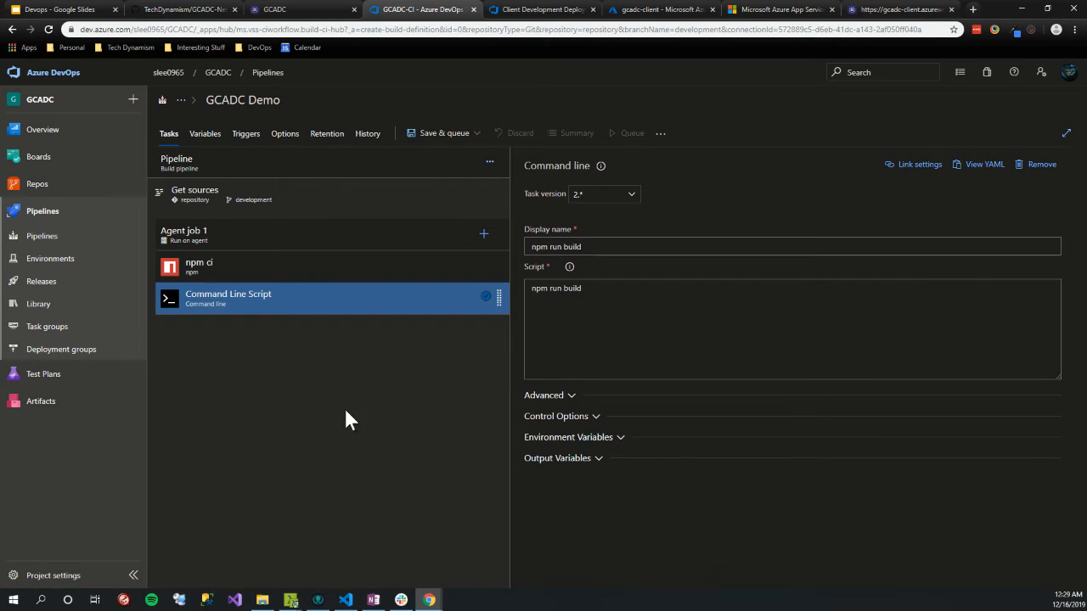
Step: Set the working directory of the npm run build task to client in its advanced options
left_click(571, 396)
left_click(602, 438)
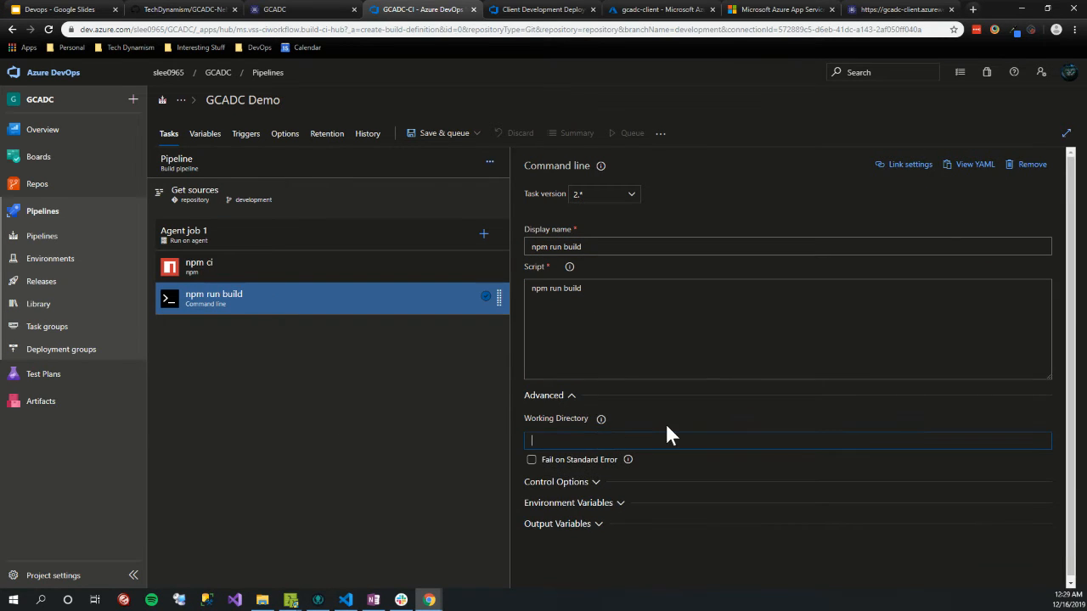
type("client")
left_click(416, 507)
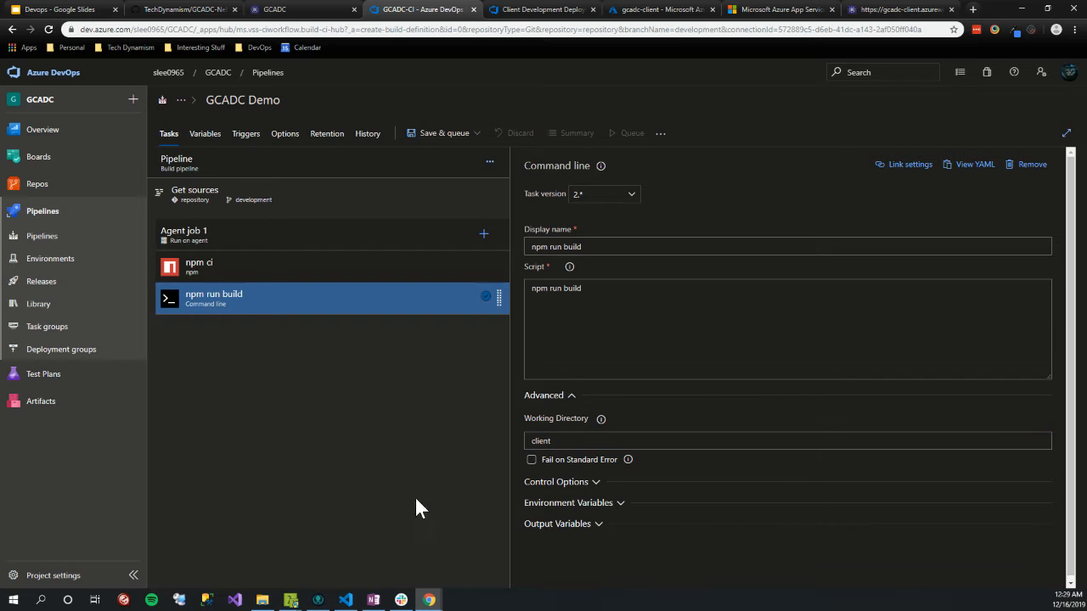
Step: Search for "publish art" and add the Publish build artifacts task to Agent job 1
left_click(483, 233)
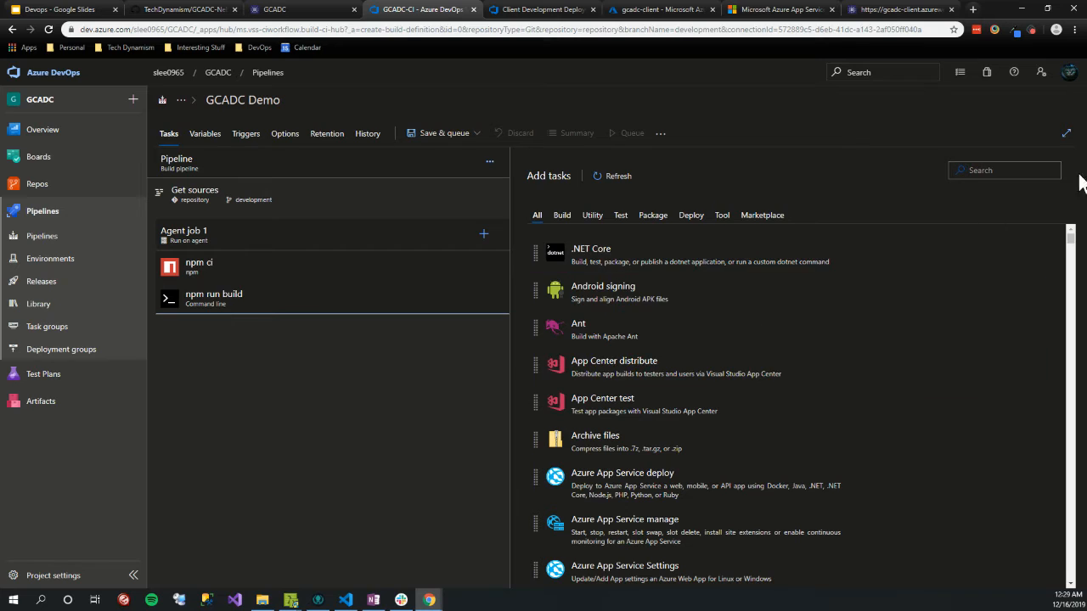
left_click(1006, 170)
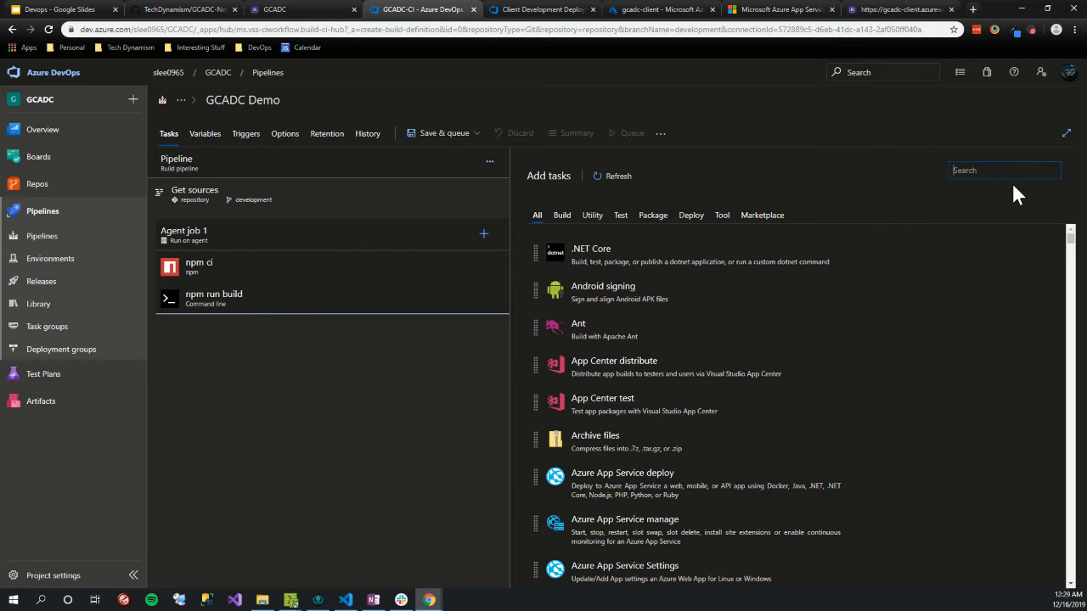
type("publish art")
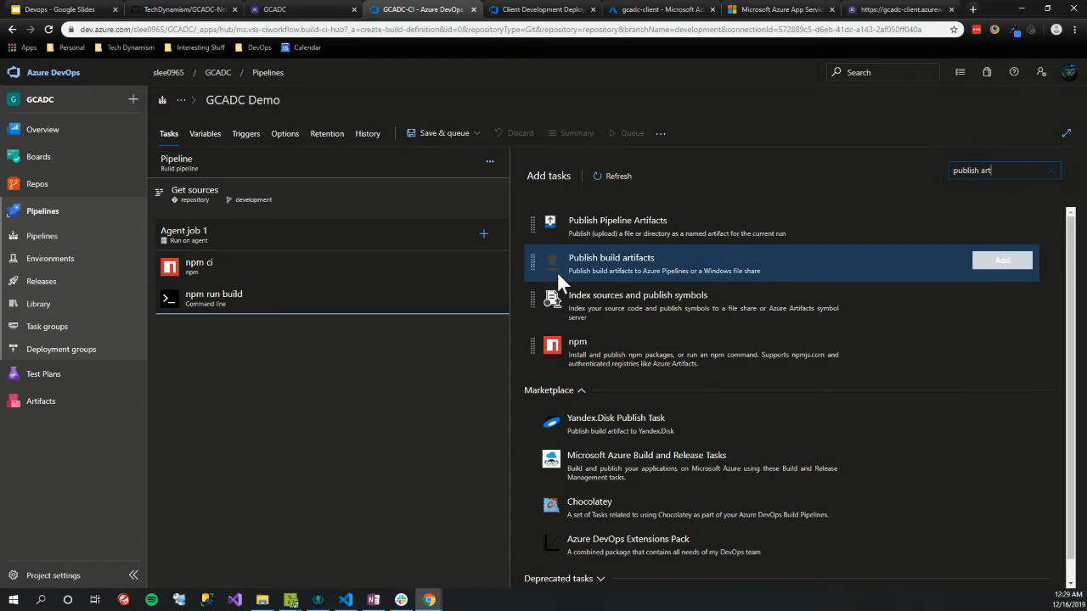
left_click(1005, 263)
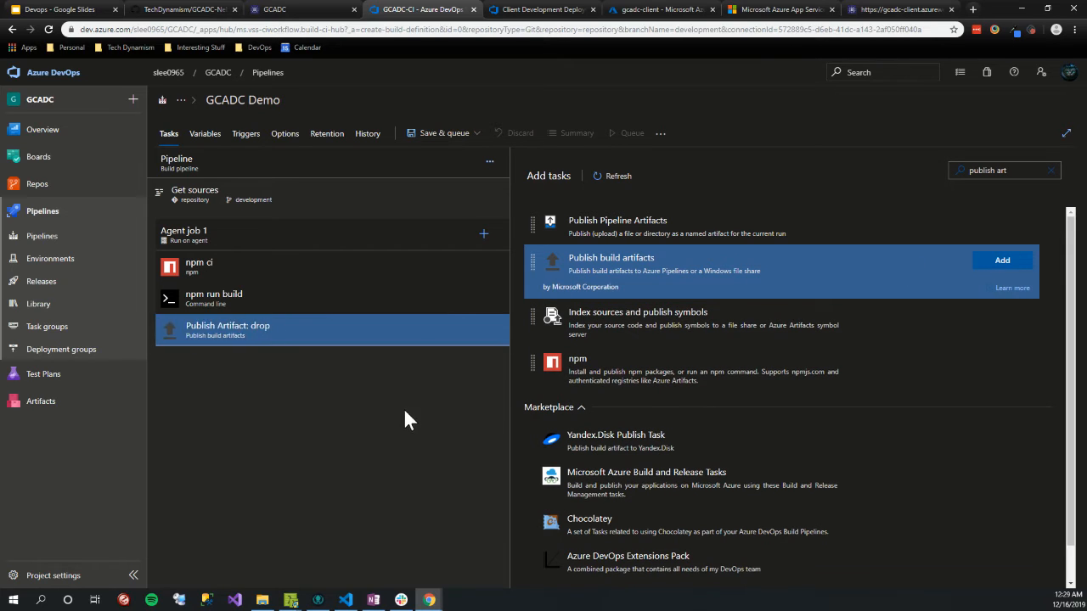
Step: Set the path to publish of the Publish build artifacts task to client/dist
left_click(307, 338)
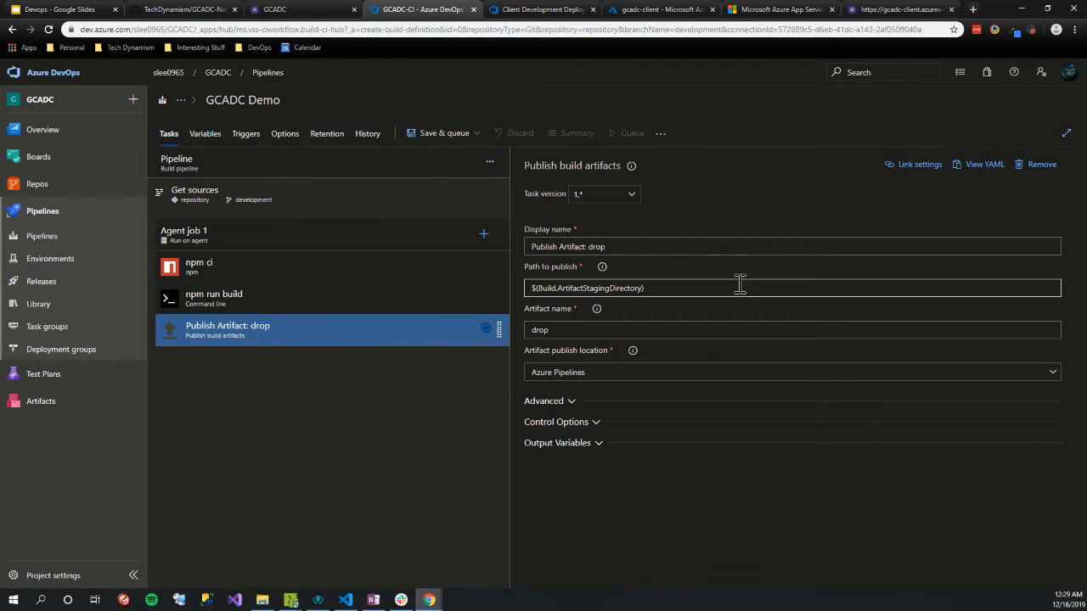
triple_click(670, 288)
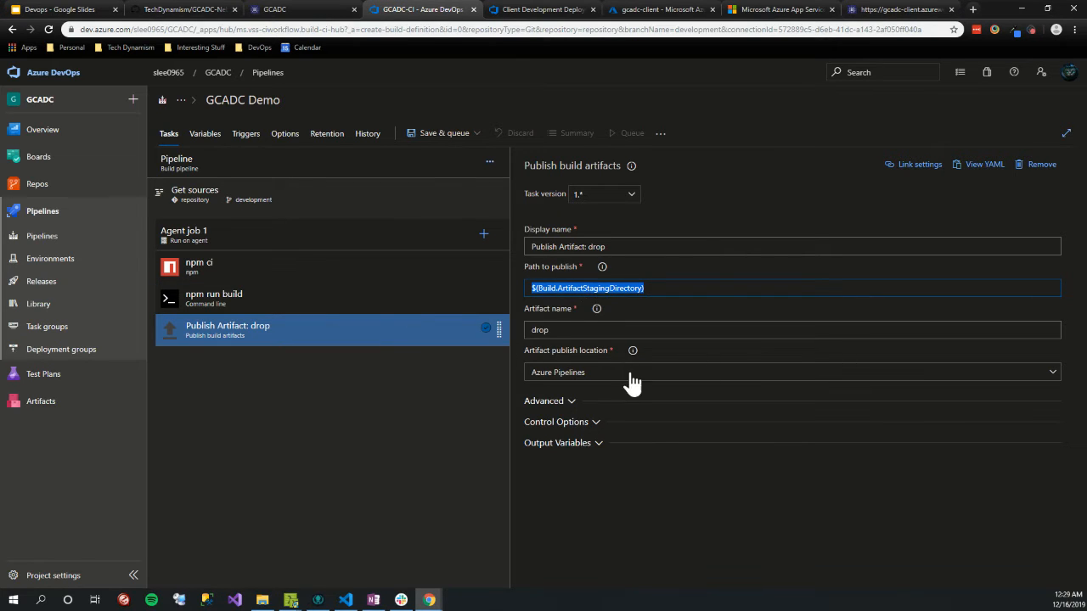
type("client/dist")
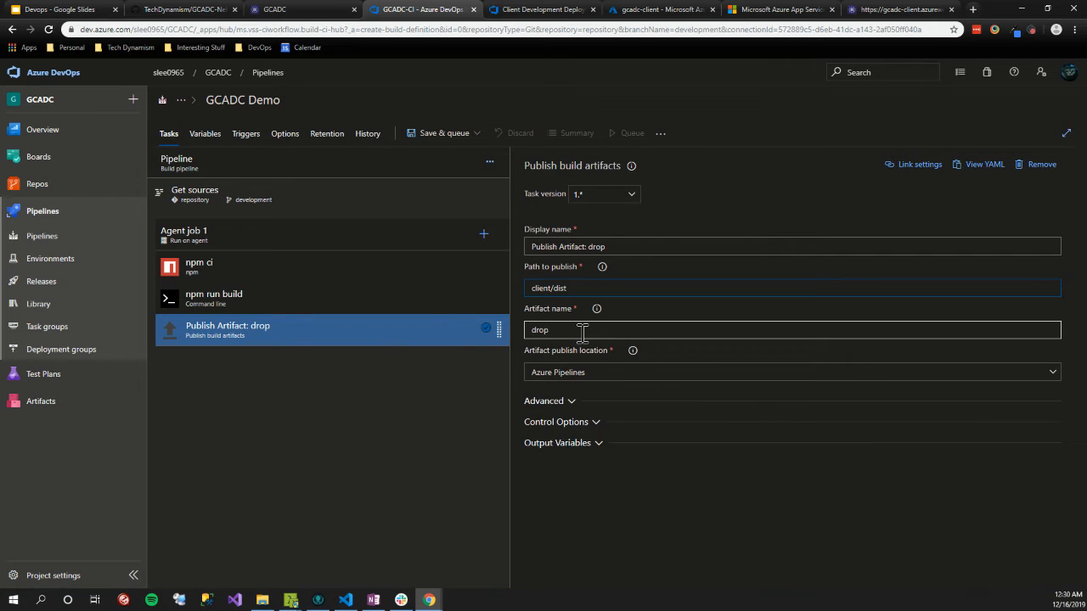
triple_click(582, 329)
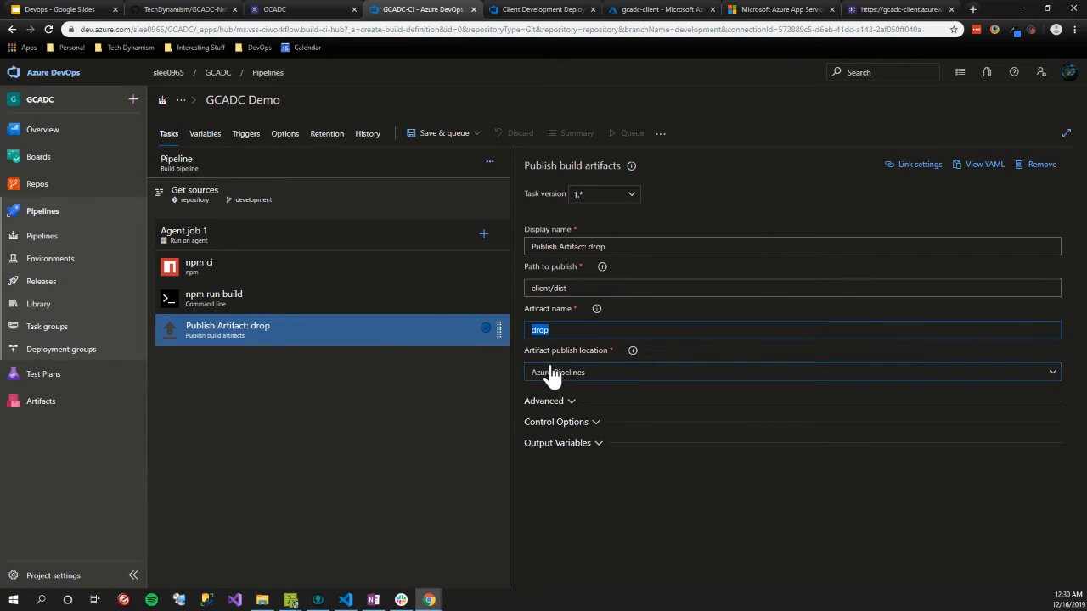
Step: Set the artifact name of the Publish build artifacts task to dist
type("c")
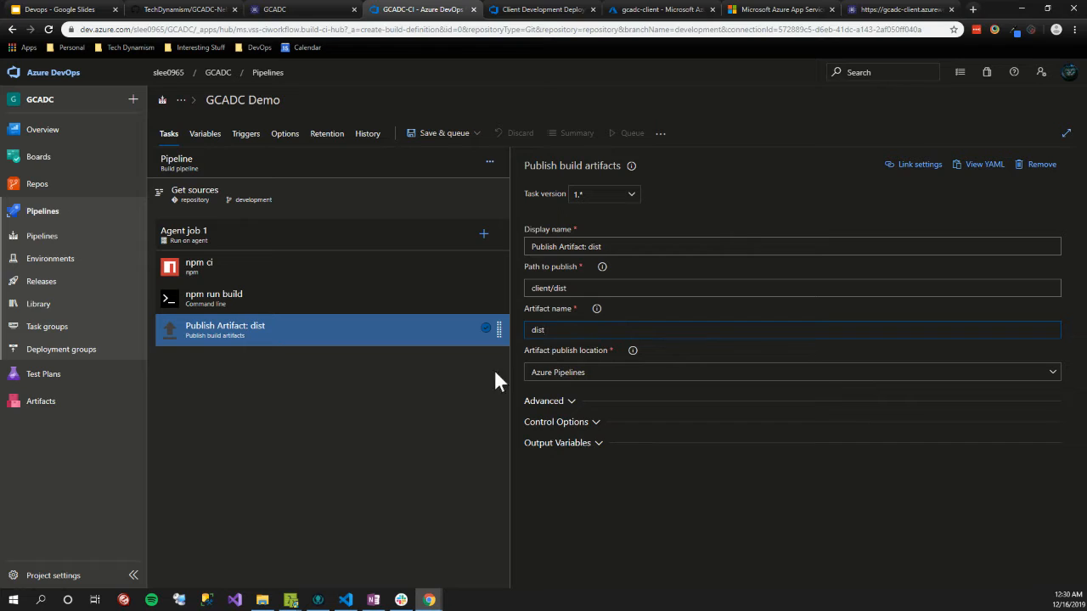
left_click_drag(581, 291, 407, 355)
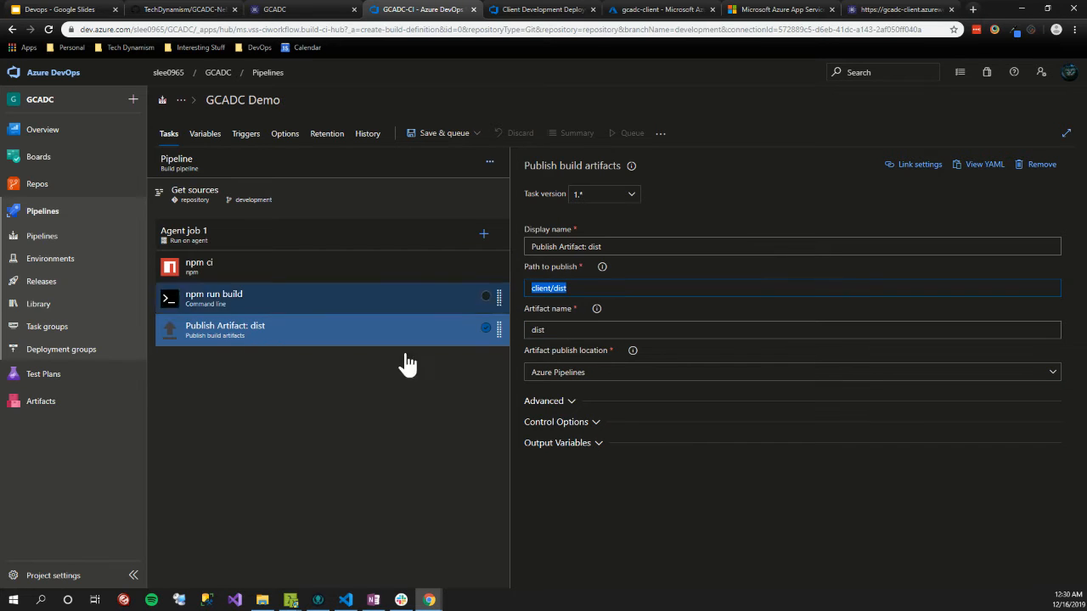
left_click(418, 469)
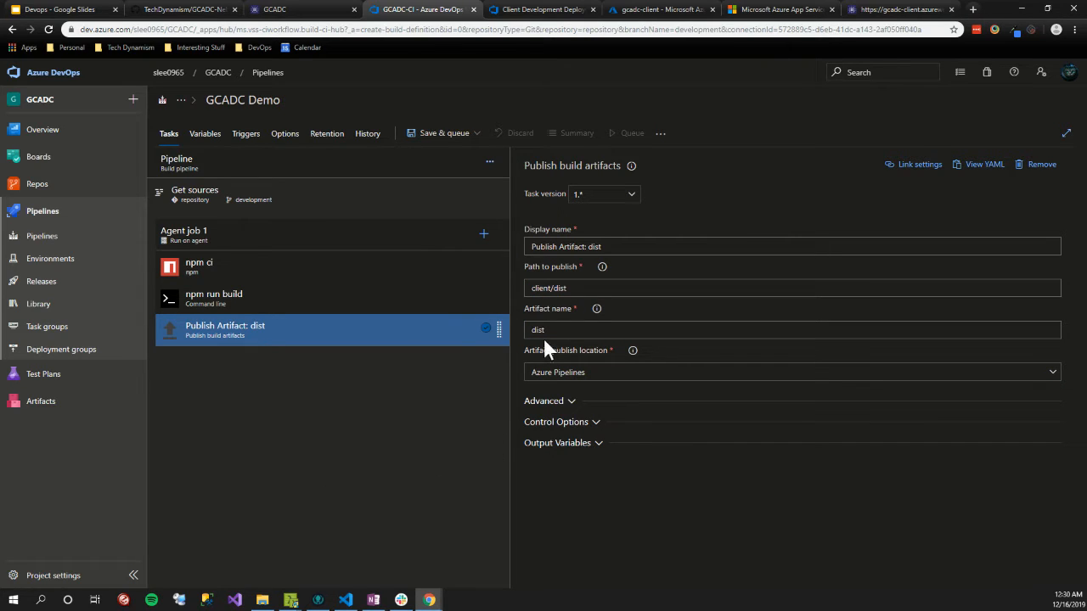
left_click_drag(545, 343, 405, 467)
left_click(362, 477)
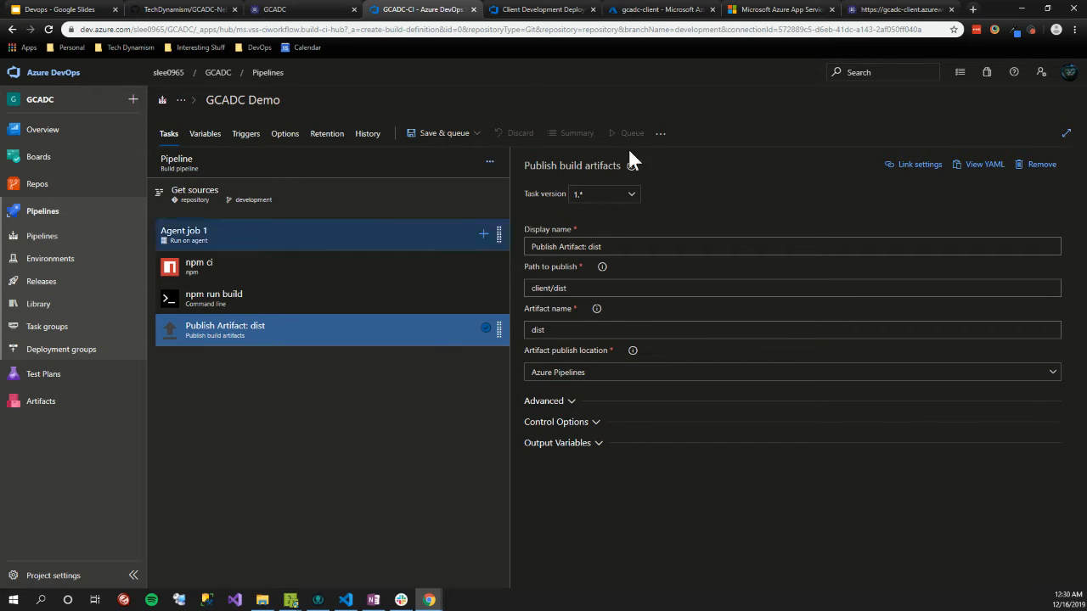
Step: Save the build pipeline without queuing it, in the default GCADC project folder
left_click(465, 133)
left_click(450, 175)
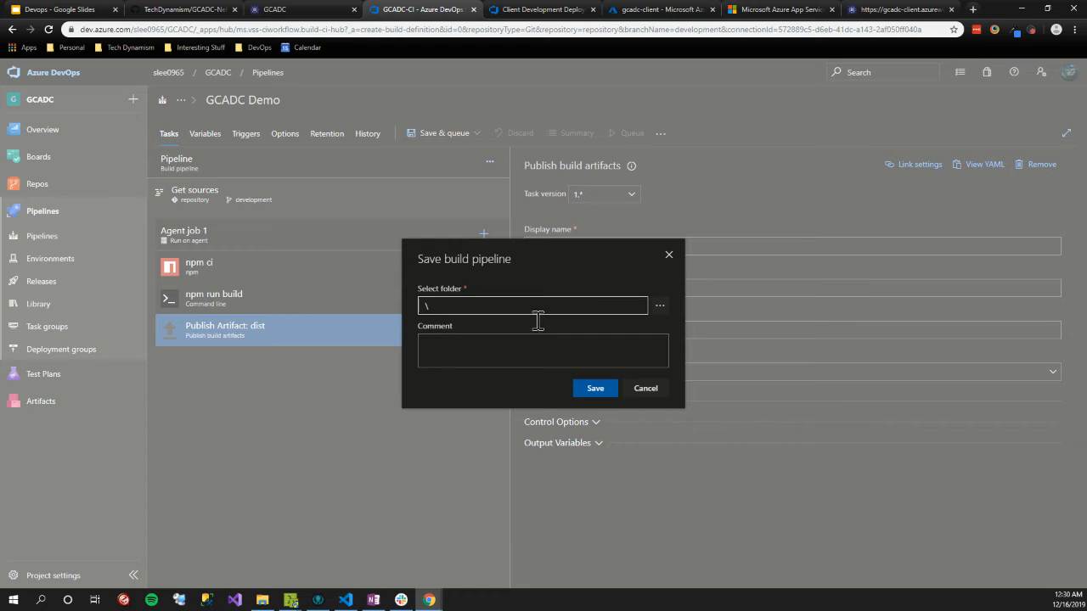
left_click(658, 306)
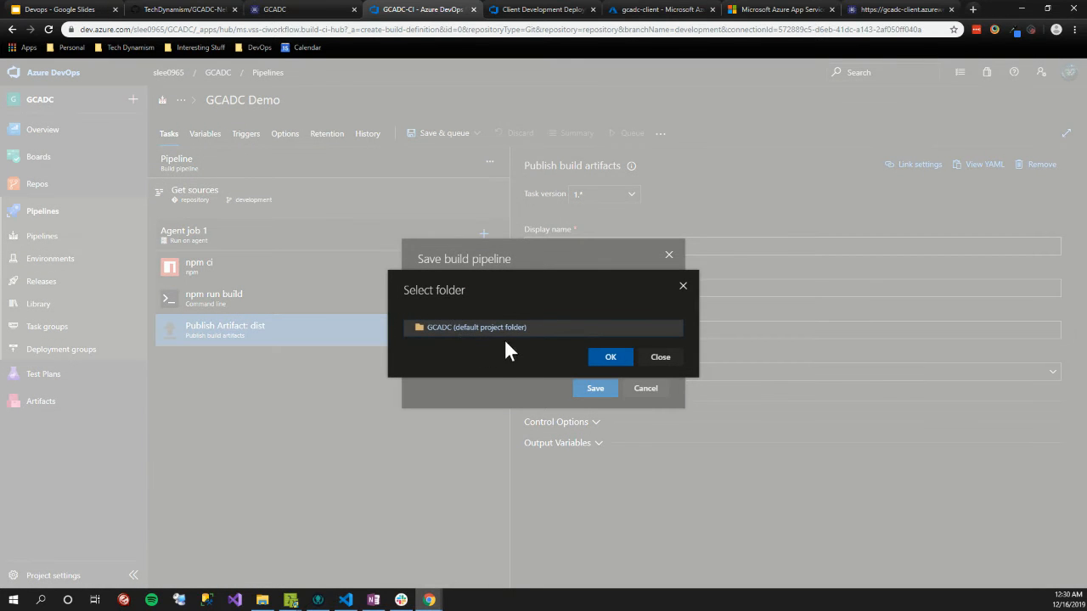
left_click(598, 356)
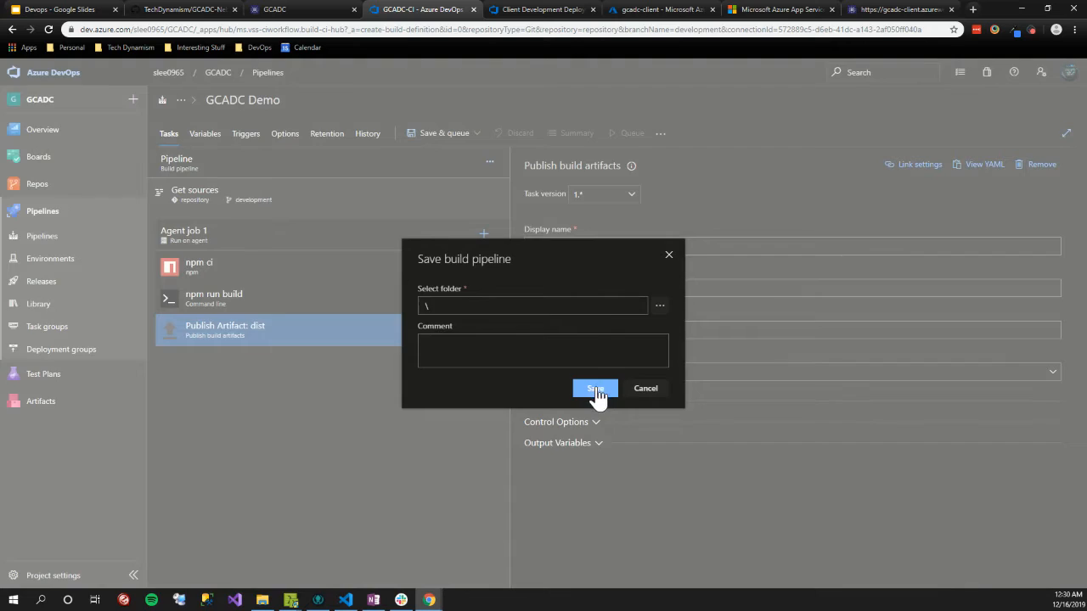
left_click(595, 389)
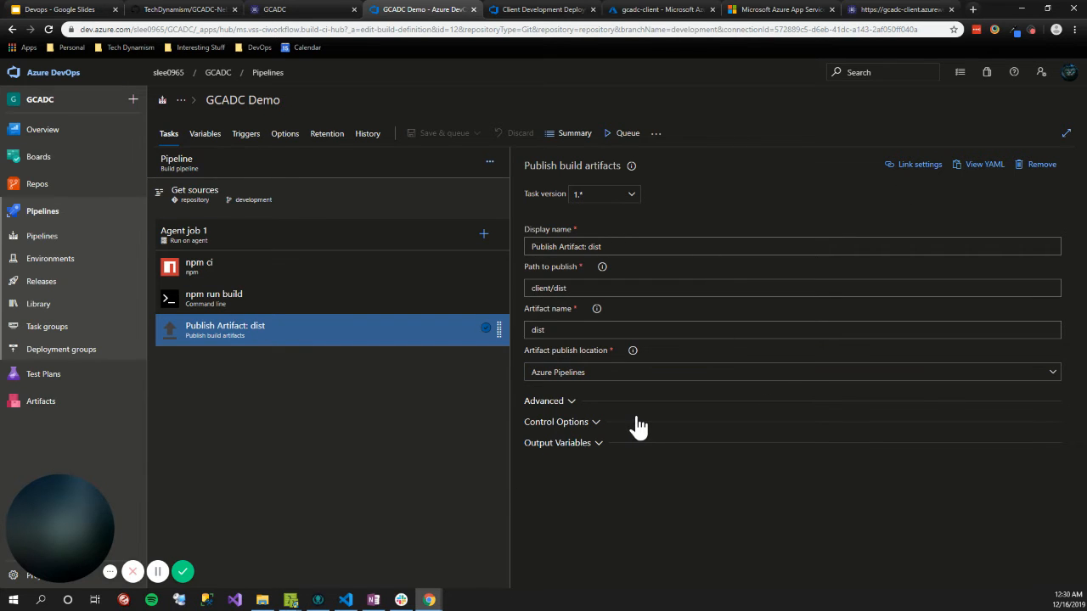
Step: Queue a manual run of the GCADC Demo pipeline on the development branch with the windows-2019 agent
left_click(623, 136)
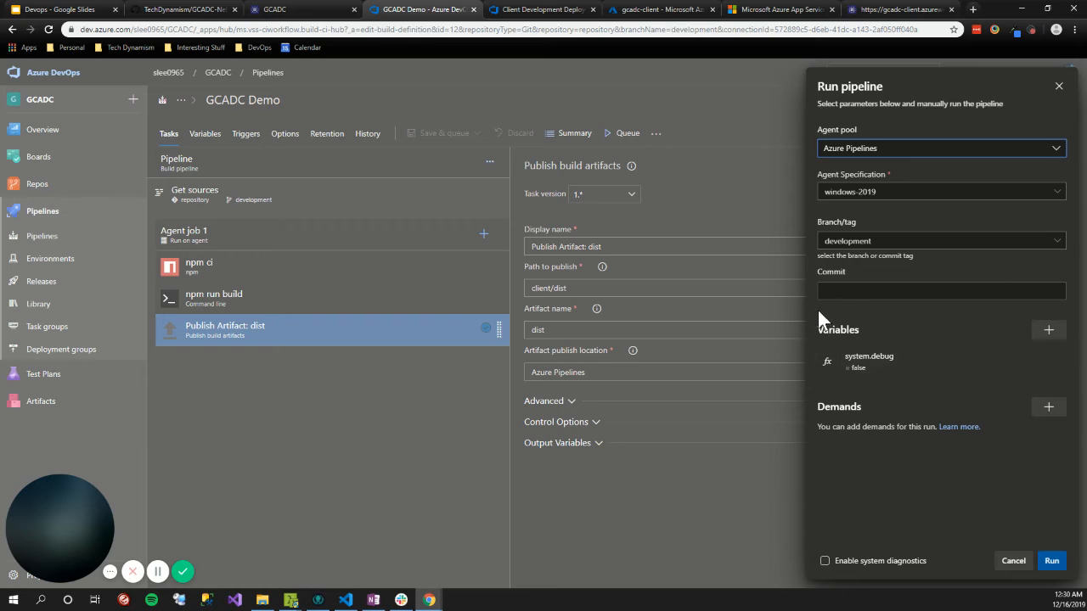
left_click(856, 289)
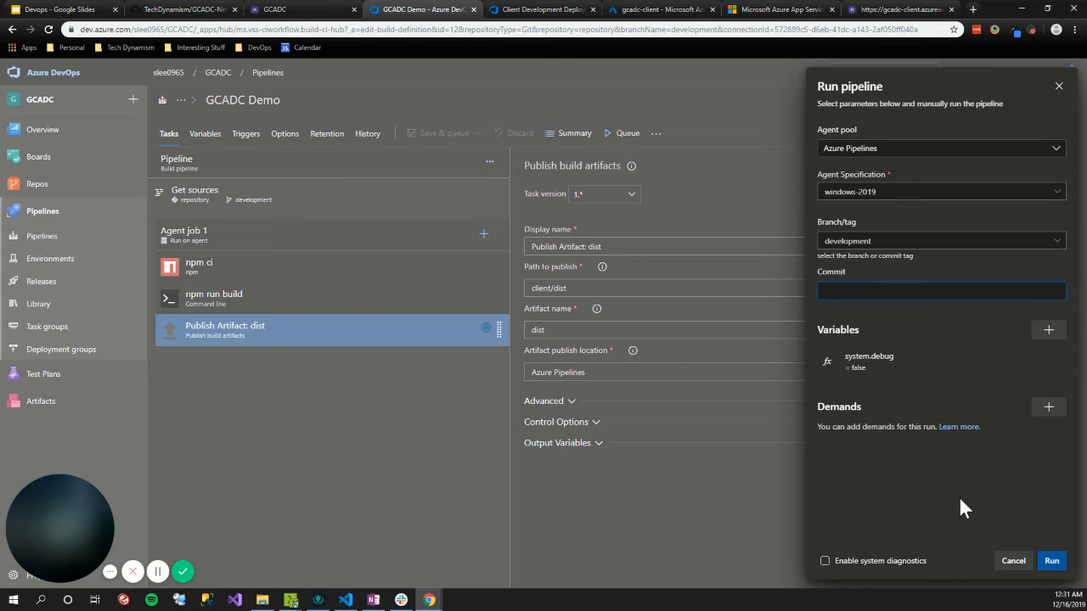
left_click(1051, 563)
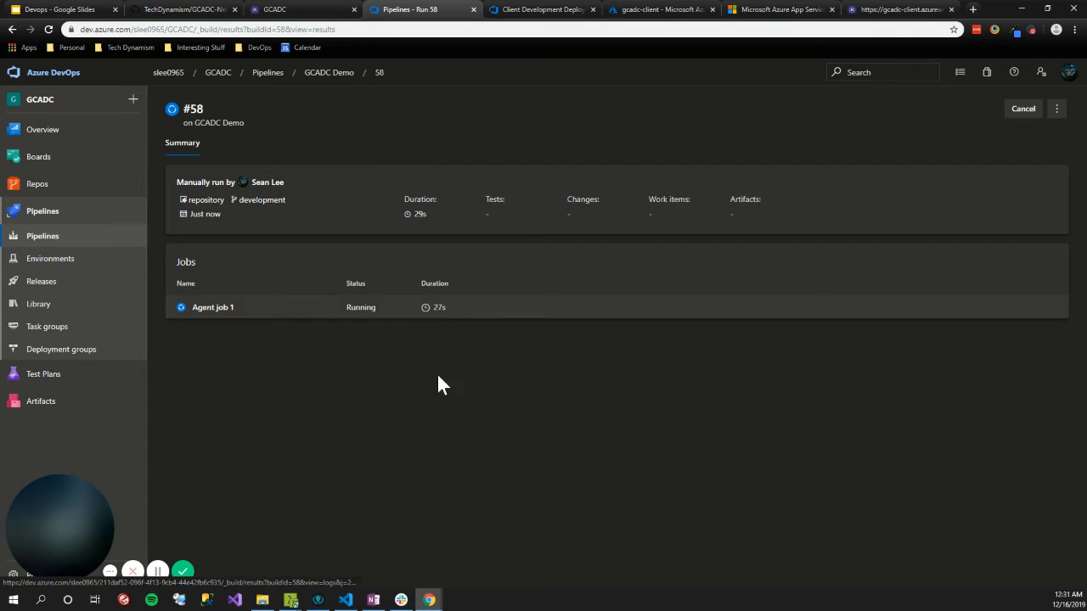
Step: Examine the Initialize job, Checkout and npm ci logs of Agent job 1 in the new run
left_click(206, 309)
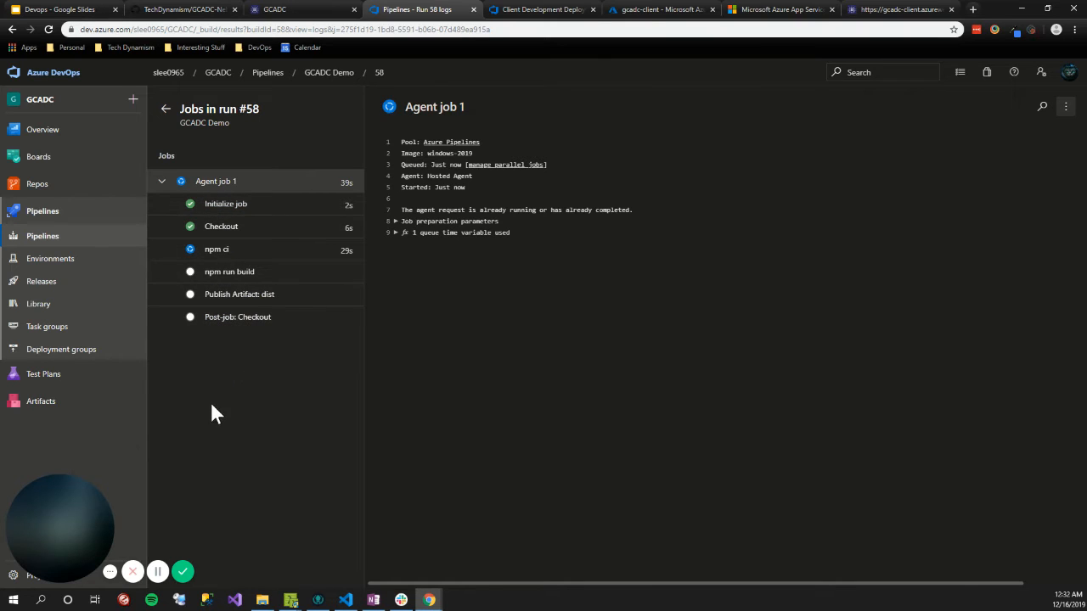
left_click(265, 204)
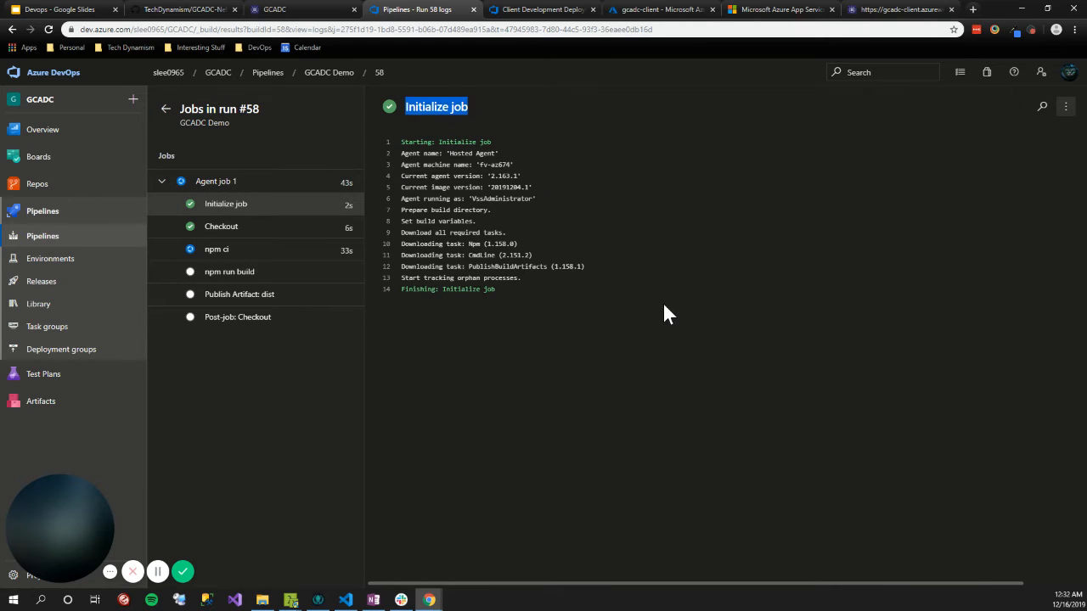
left_click(248, 230)
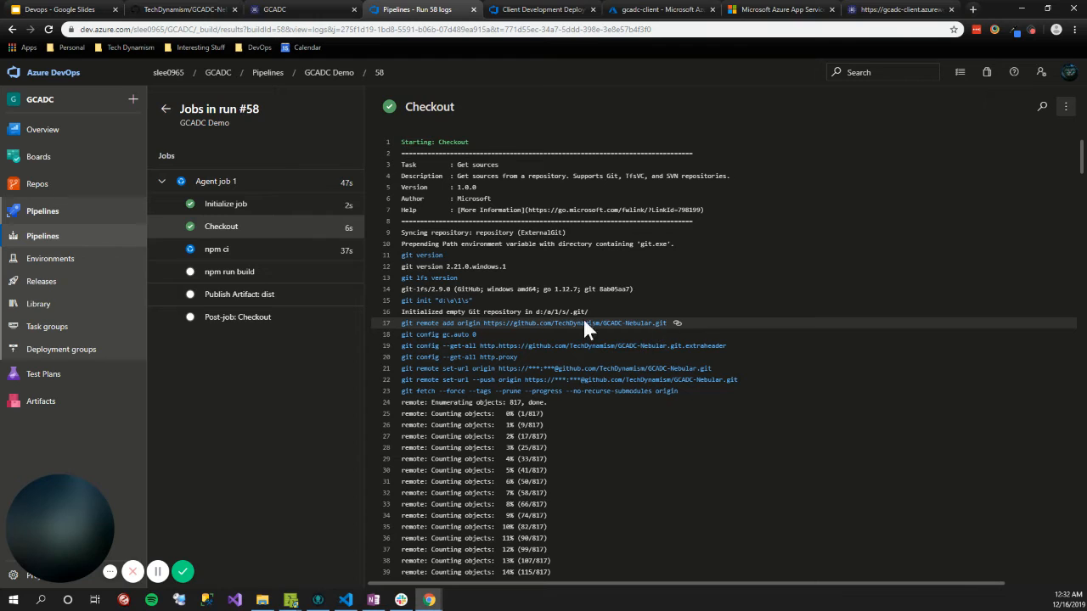
left_click(189, 248)
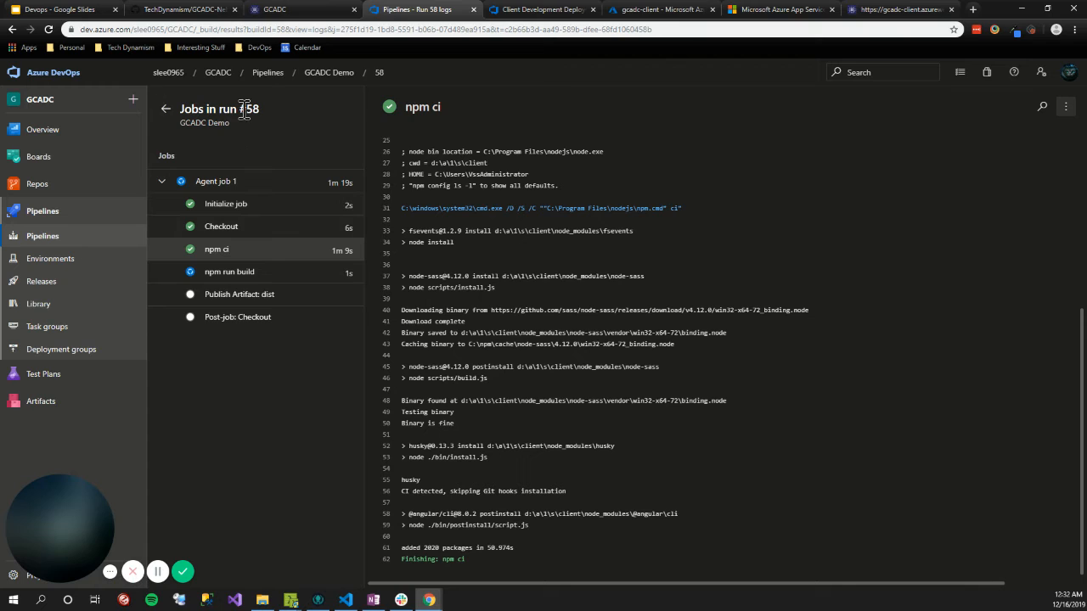
Step: Open the GCADC Client Development pipeline and review the stage results in its run history
left_click(78, 239)
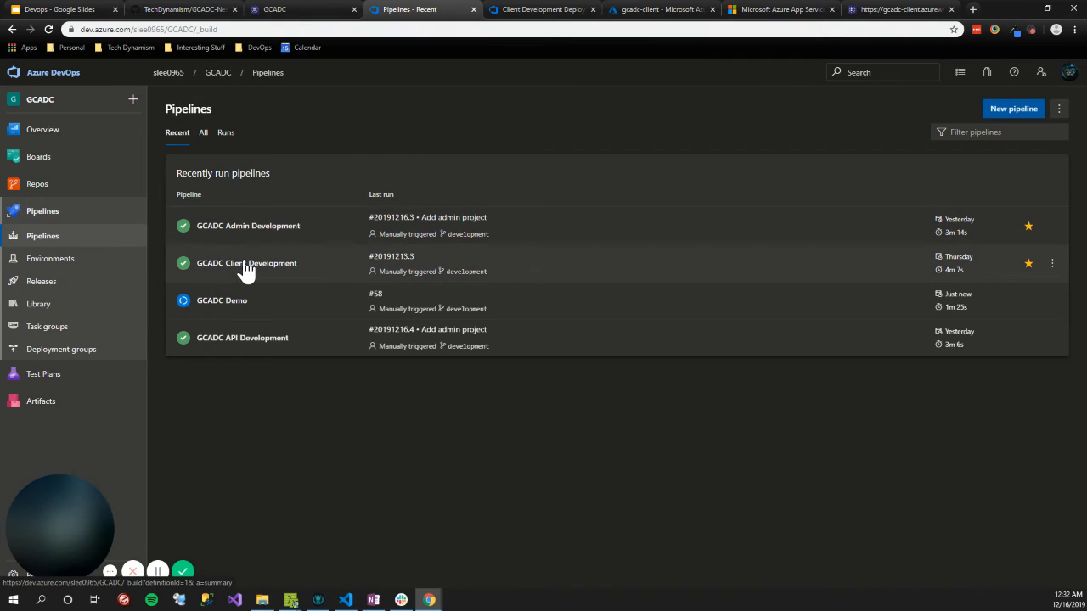
left_click(246, 270)
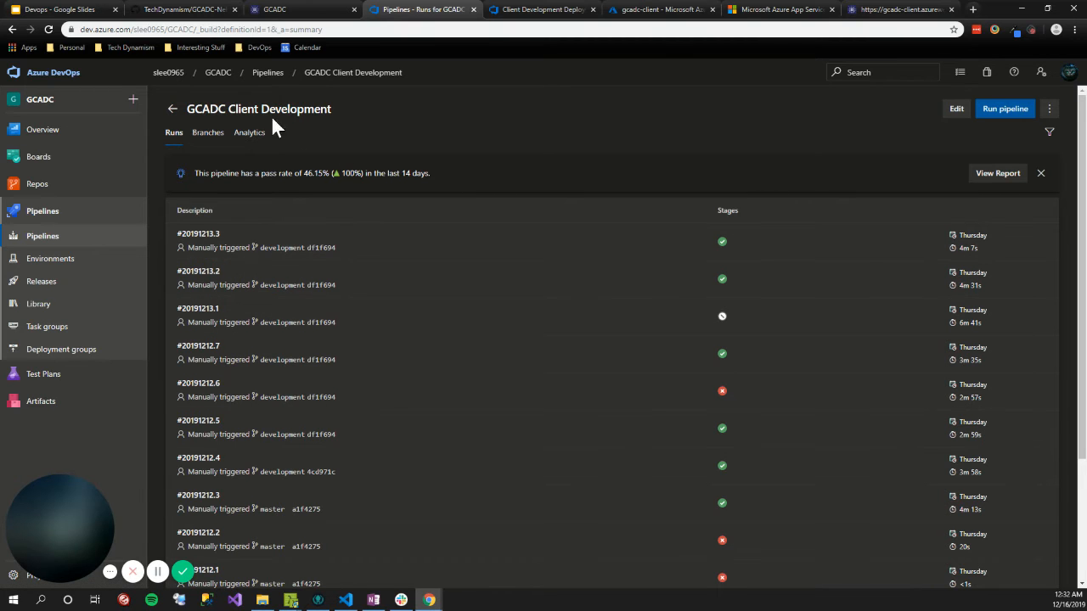
scroll(733, 267, "down", 3)
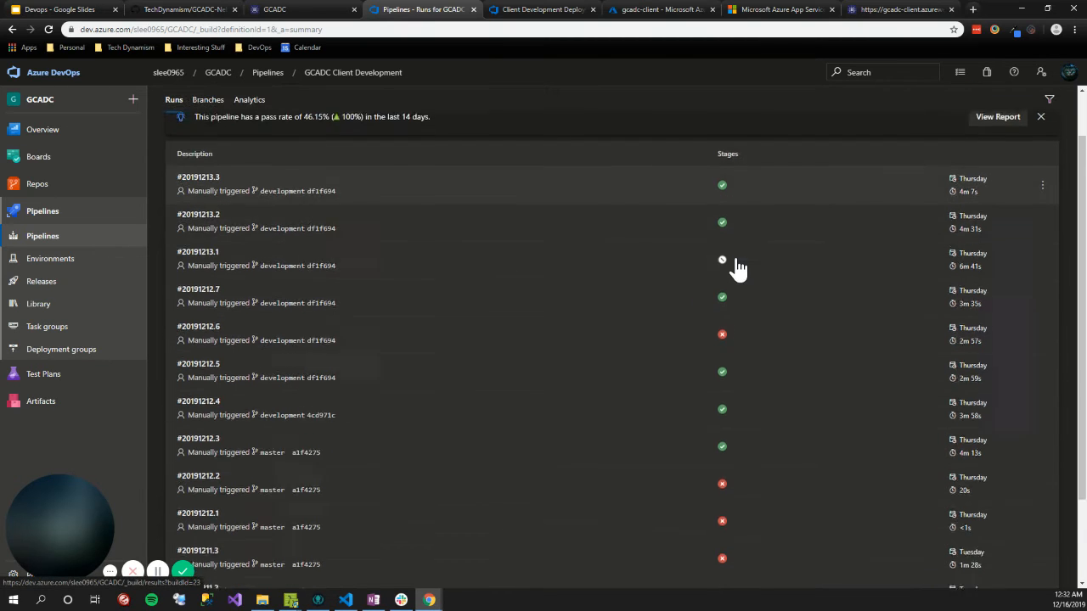
scroll(764, 521, "down", 1)
scroll(759, 535, "up", 5)
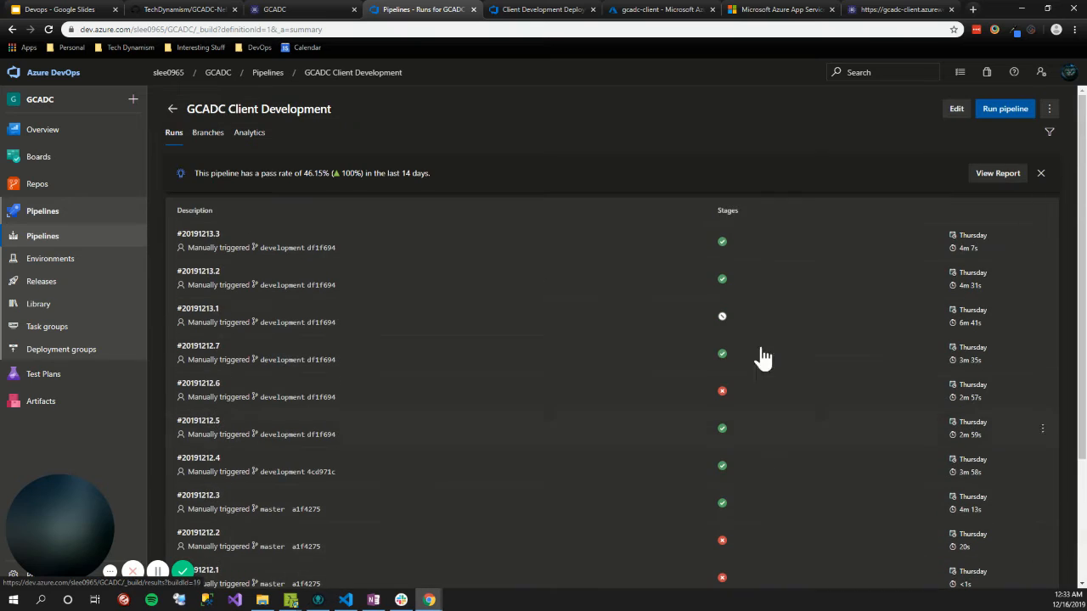
scroll(748, 442, "down", 3)
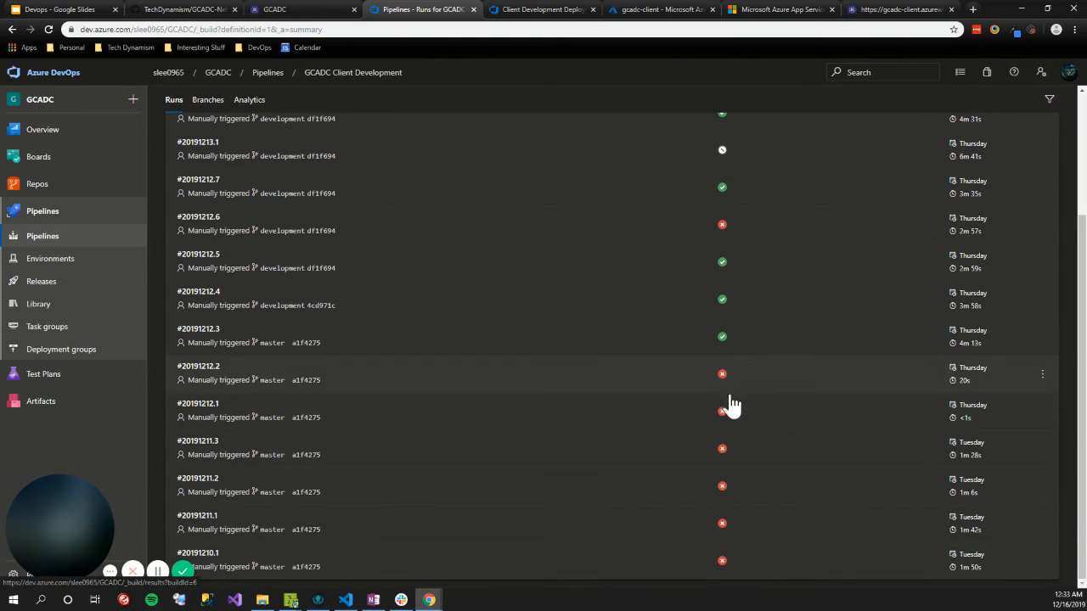
scroll(751, 445, "up", 2)
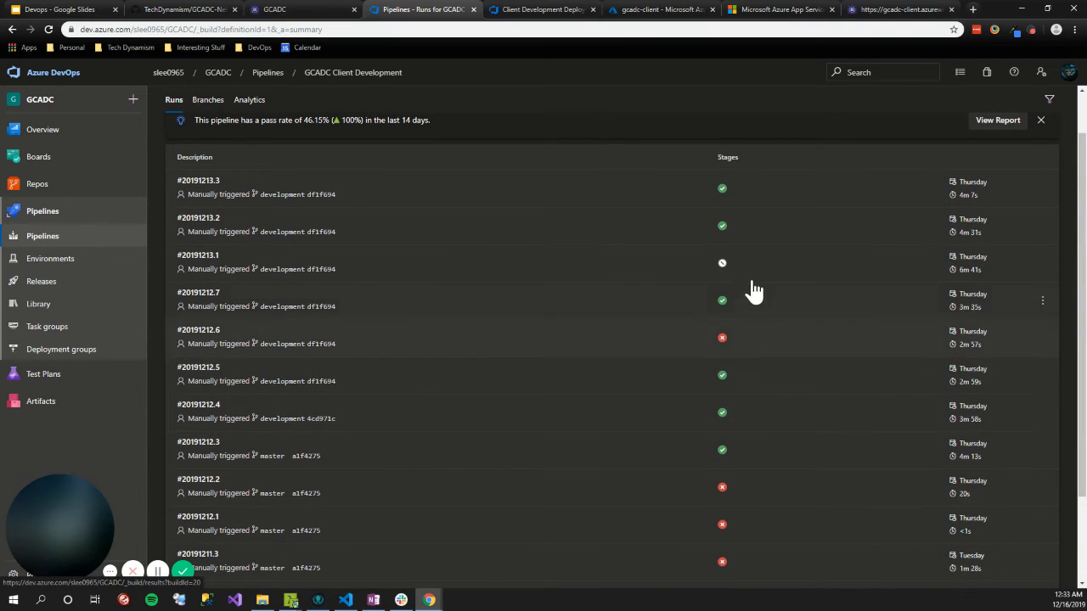
scroll(763, 335, "up", 1)
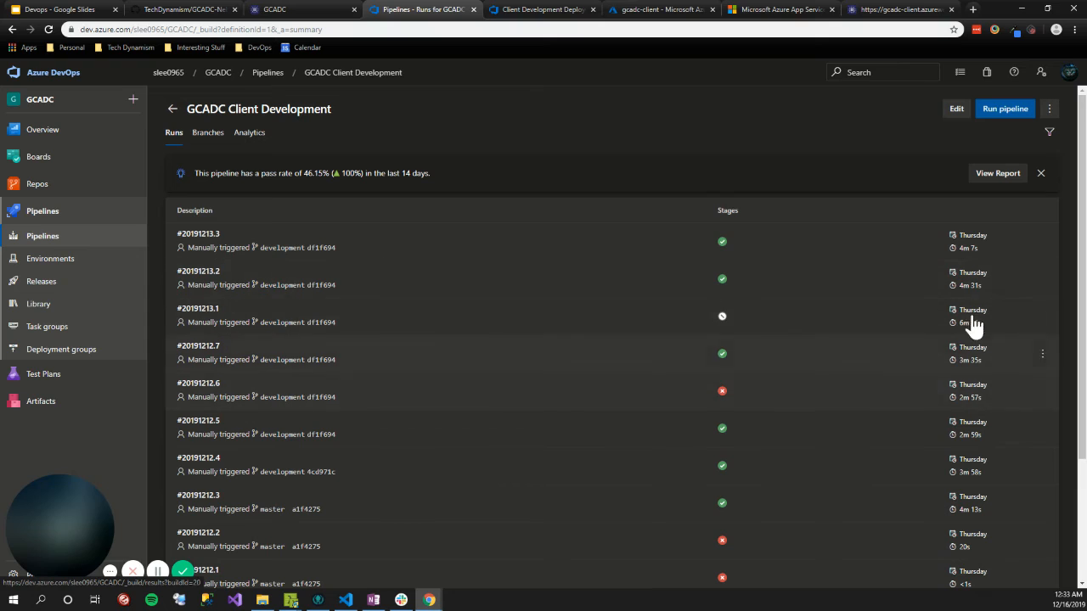
Step: Open run #20191213.3 and examine the npm ci and Publish artifacts: dist tasks of Agent job 1
left_click(1041, 244)
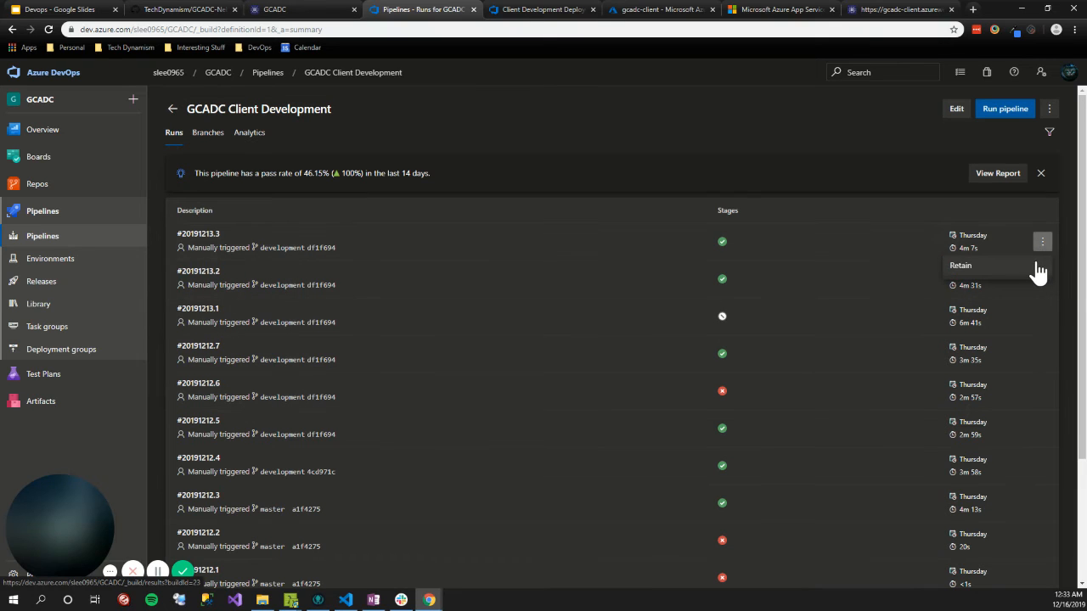
left_click(1043, 243)
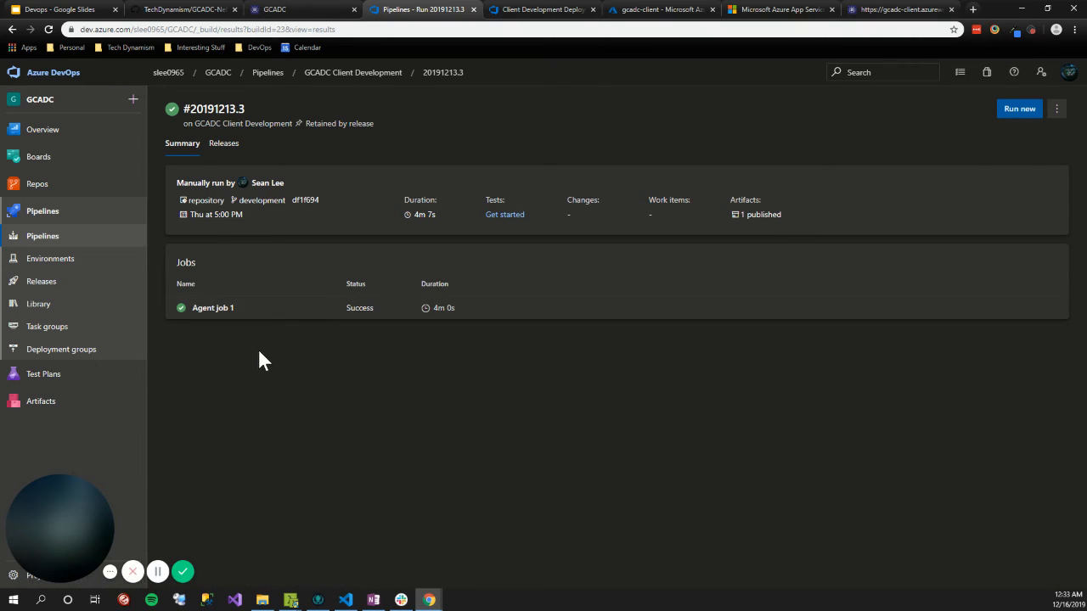
left_click(238, 310)
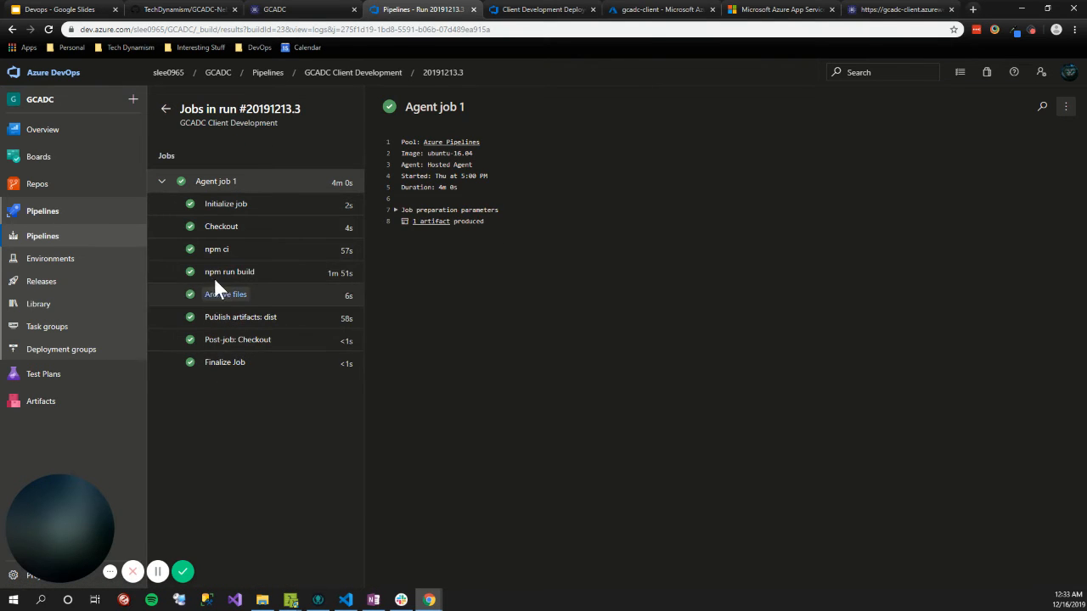
left_click(213, 254)
left_click(240, 321)
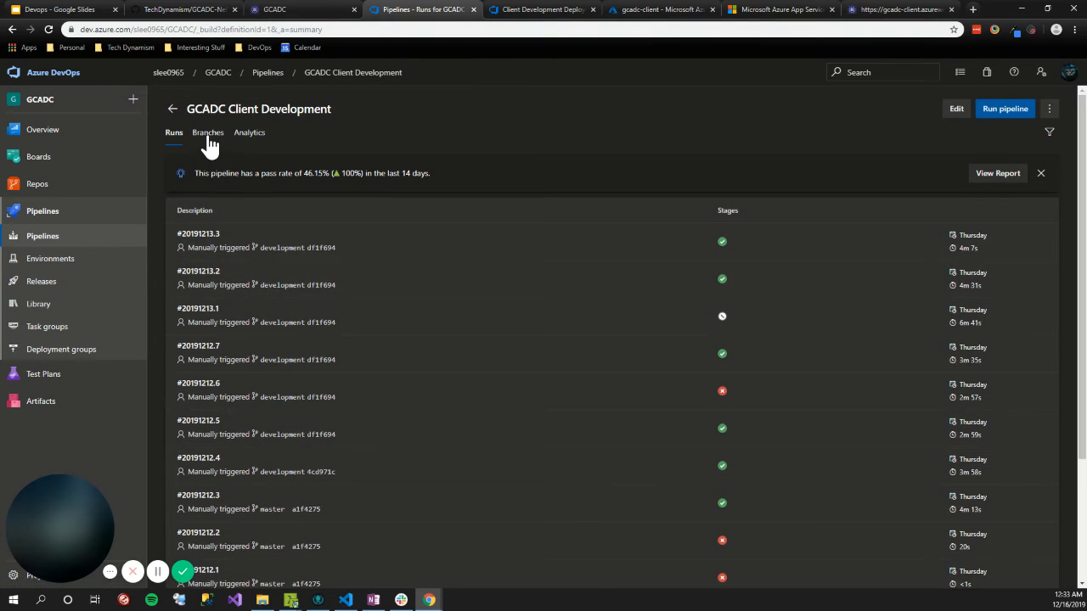
Step: Review the branches and the analytics of the GCADC Client Development pipeline
left_click(208, 136)
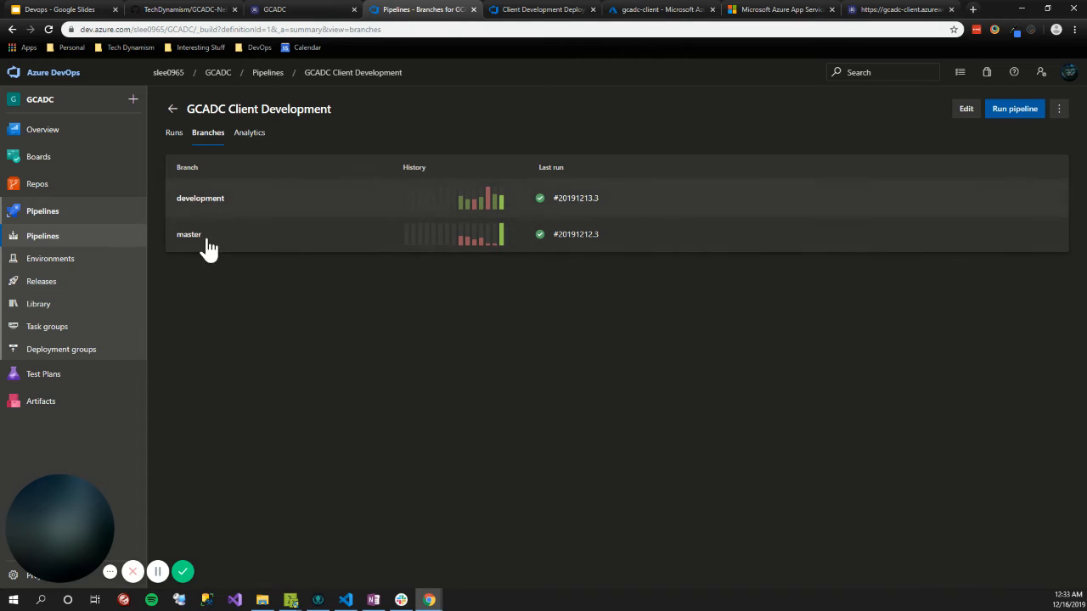
left_click(249, 134)
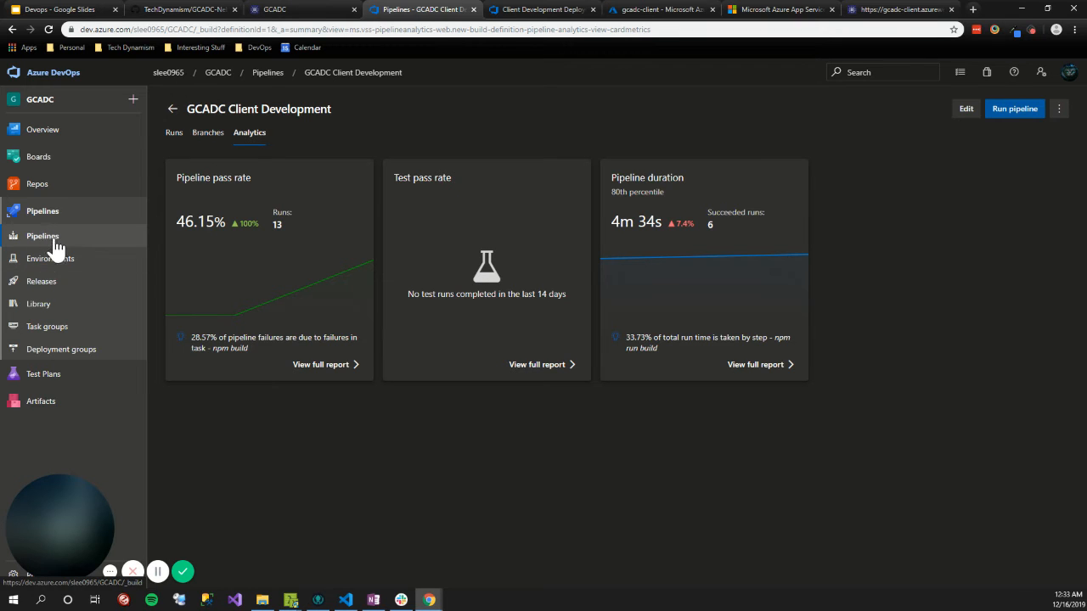
Step: Open the project's release pipelines, and look over the gcadc-nebular folders in Visual Studio Code with the client folder collapsed
left_click(37, 285)
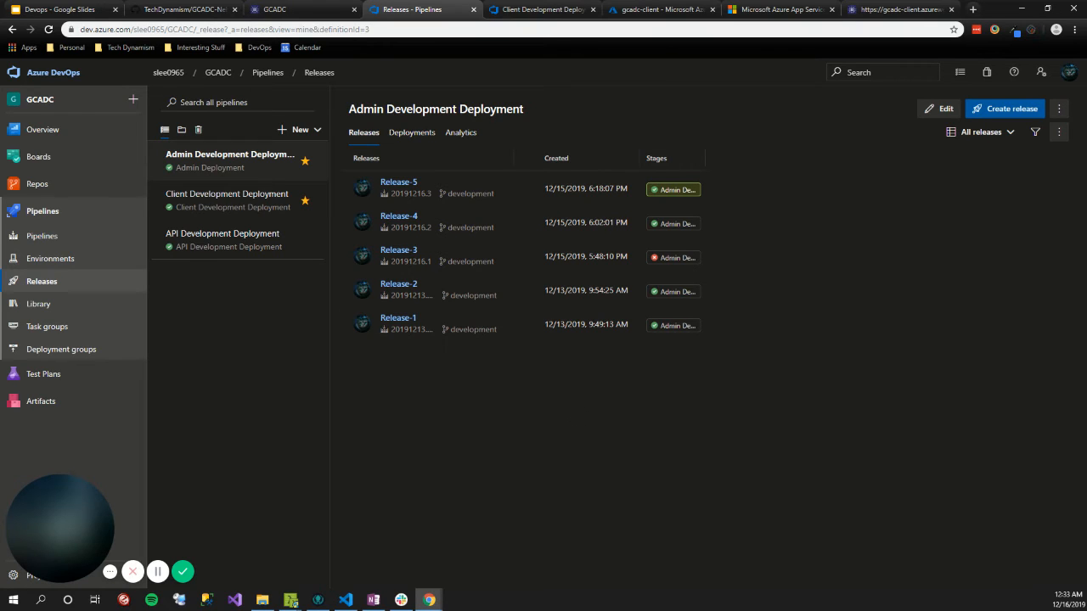
key("alt+Tab")
left_click(345, 600)
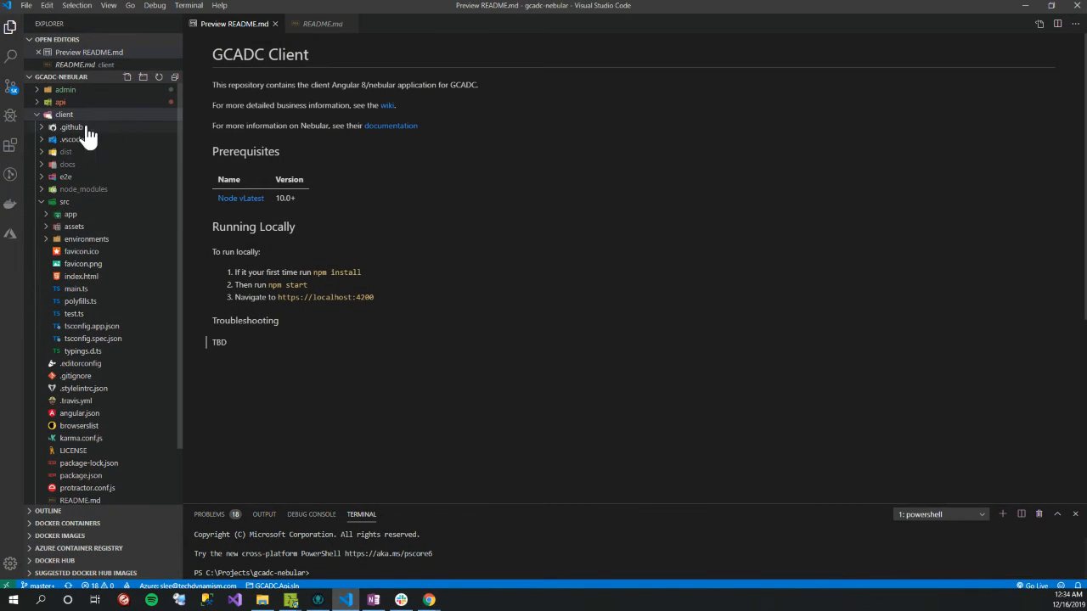
left_click(34, 116)
left_click(1025, 5)
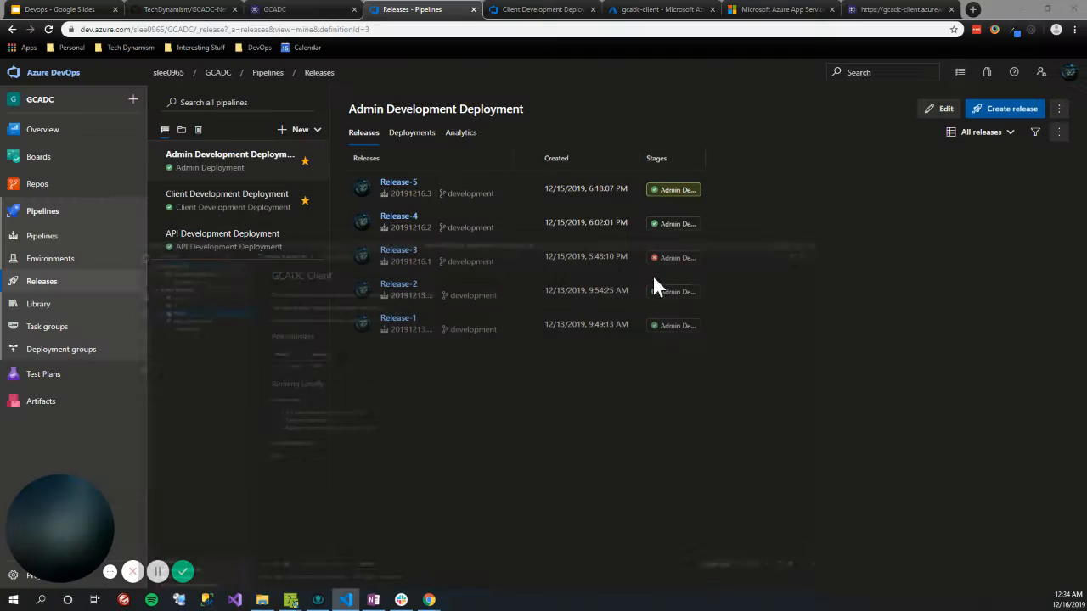
Step: Create a new release pipeline whose first stage uses the Azure App Service deployment template
left_click(295, 136)
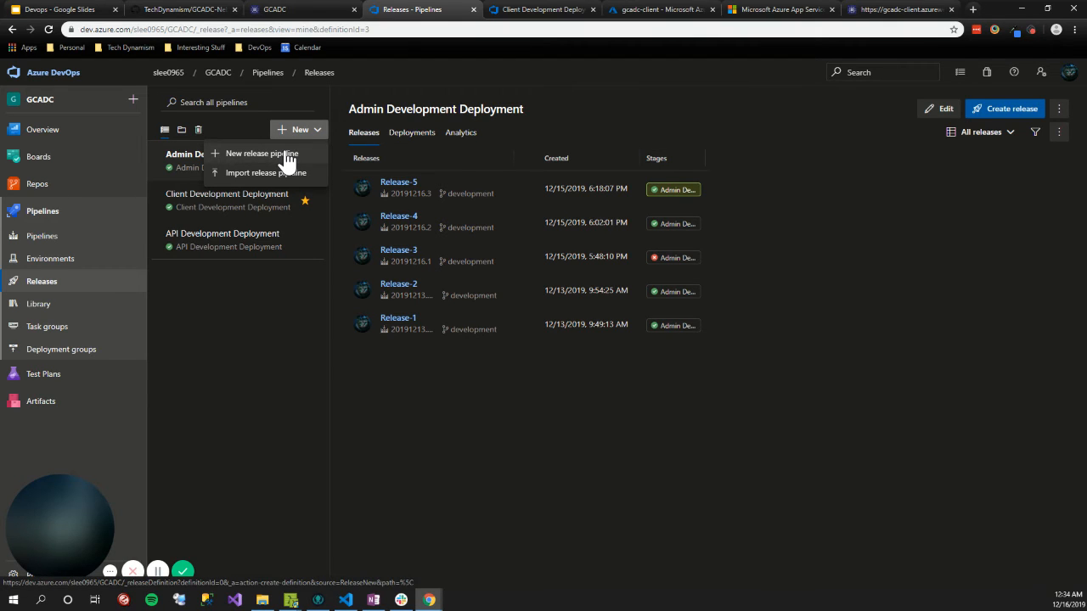
left_click(262, 154)
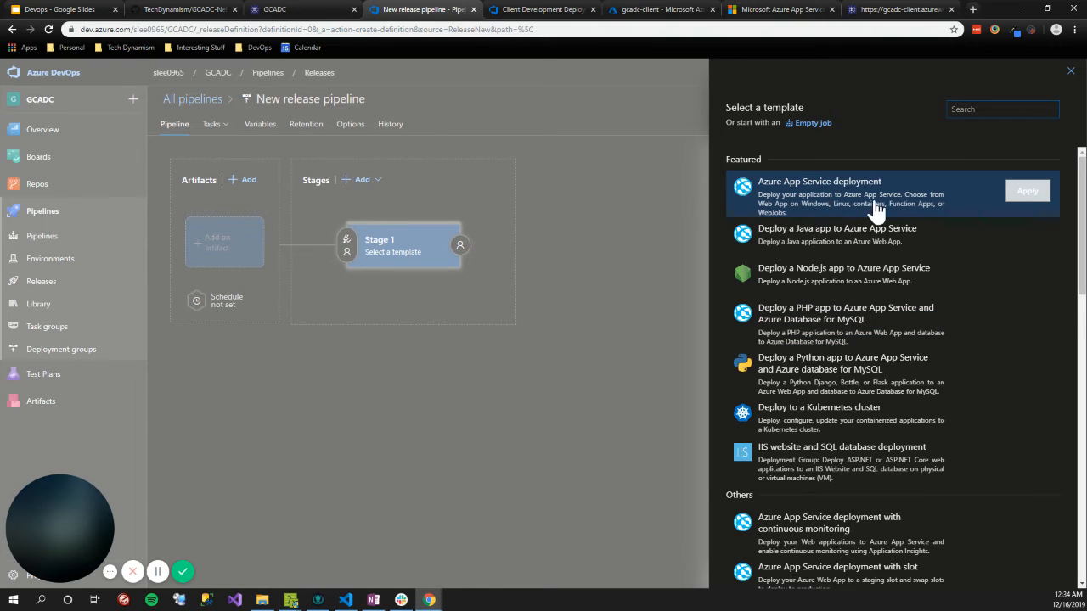
left_click(837, 204)
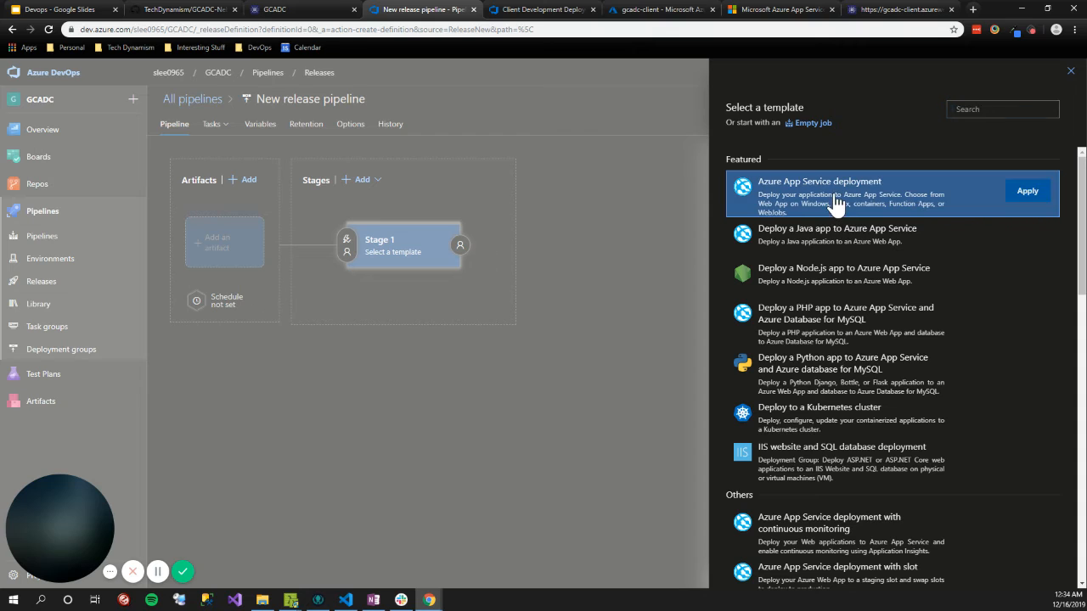
left_click(1027, 191)
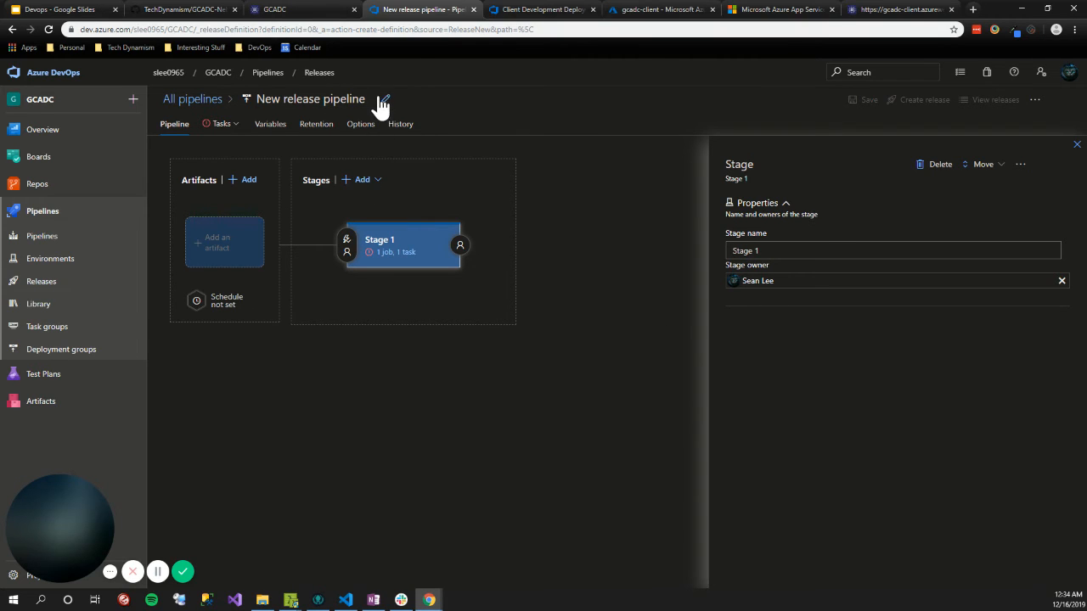
Step: Rename the new release pipeline to GCADC Demo Release
left_click(383, 100)
type("GCAD")
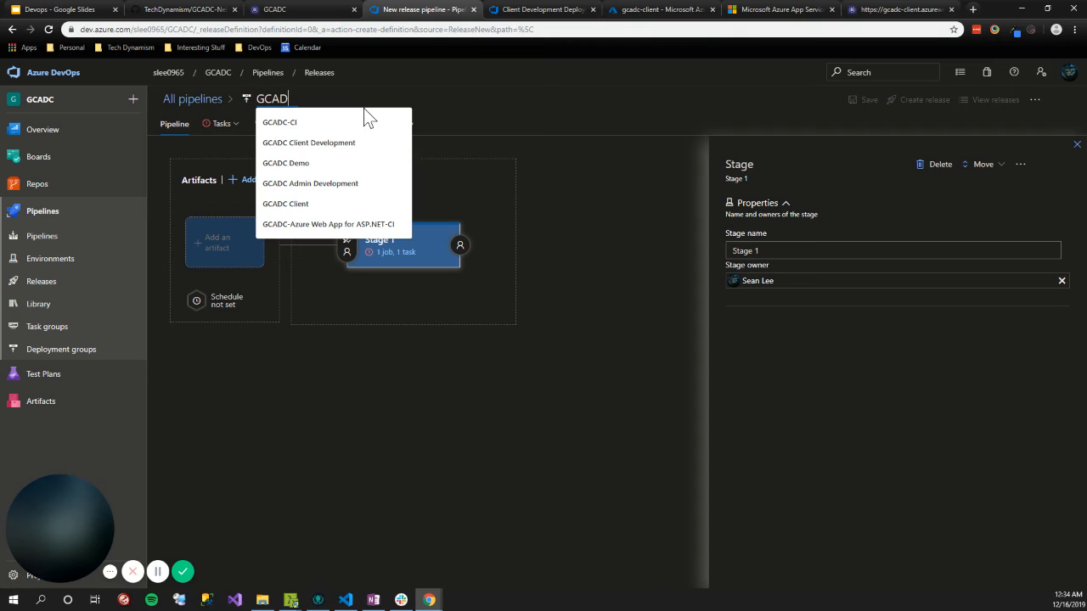
type("C De")
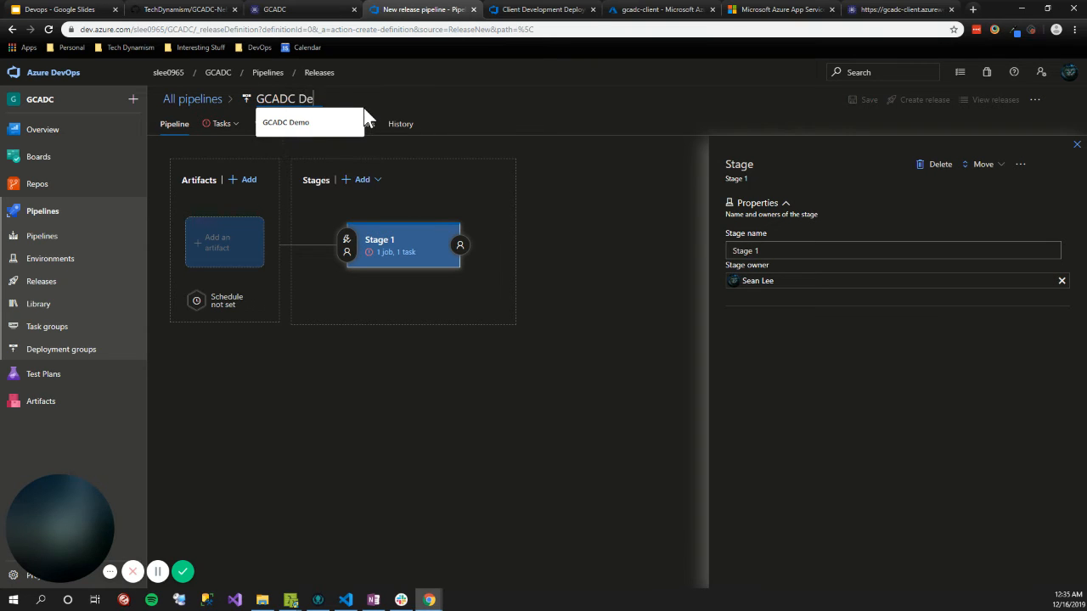
type("mo Release")
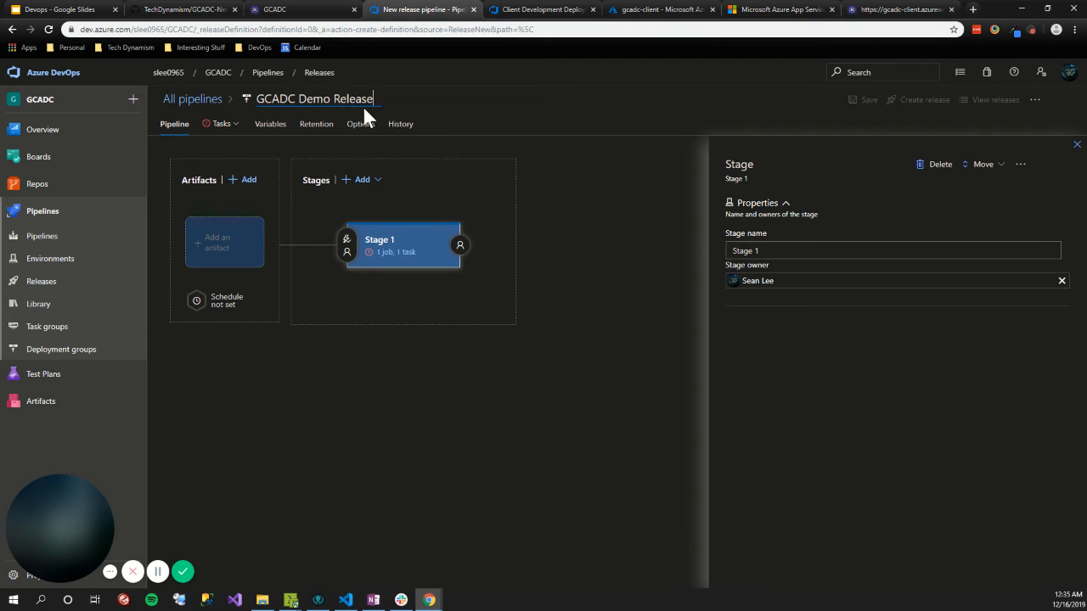
left_click(549, 322)
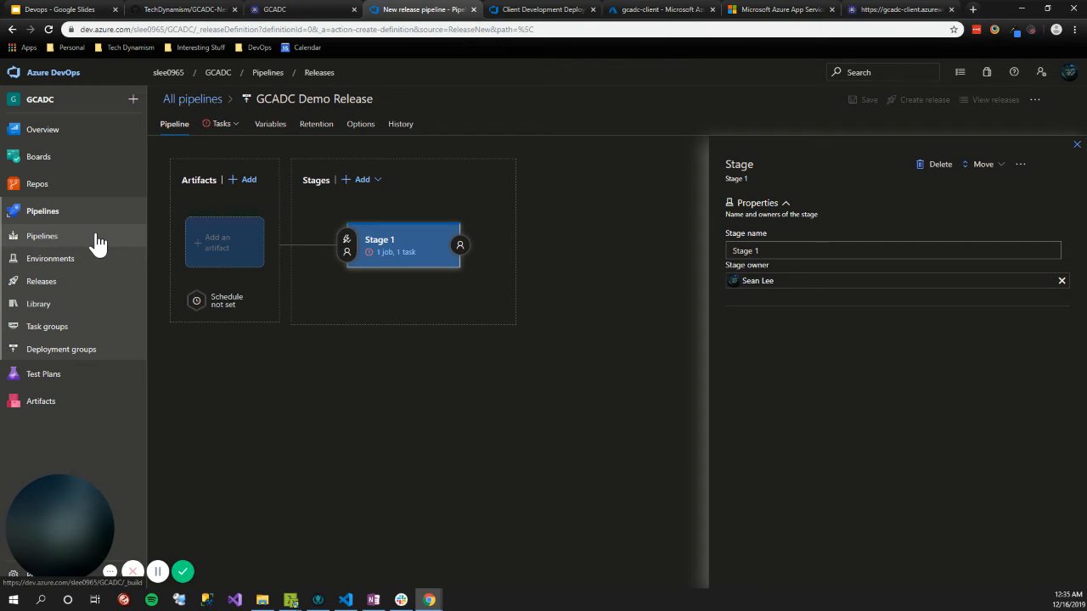
Step: Add a Build artifact from the GCADC Demo build pipeline in the GCADC project, with Latest as the default version
left_click(253, 249)
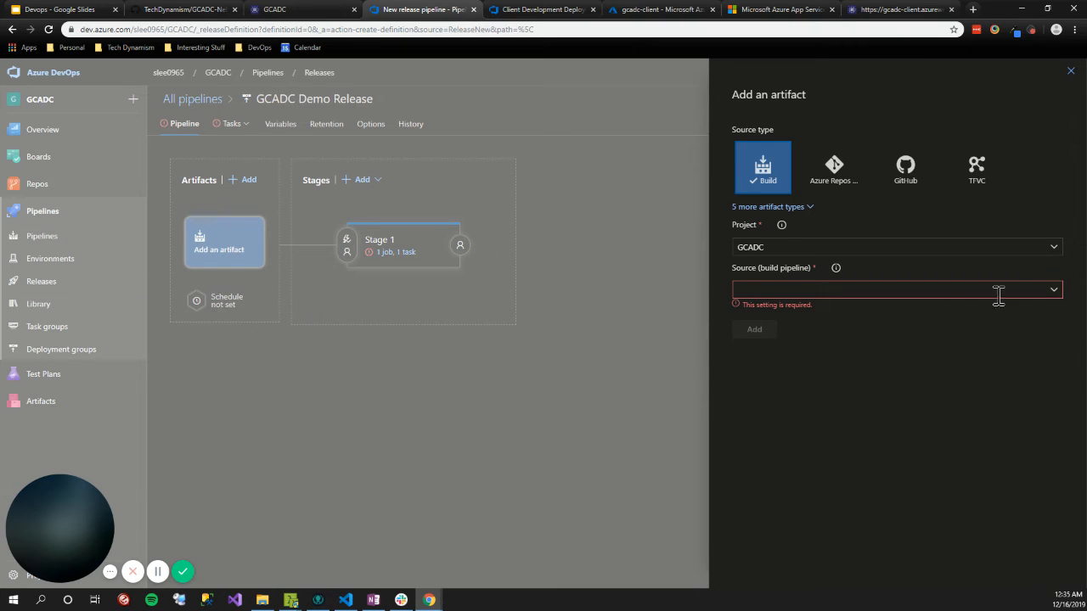
left_click(1054, 293)
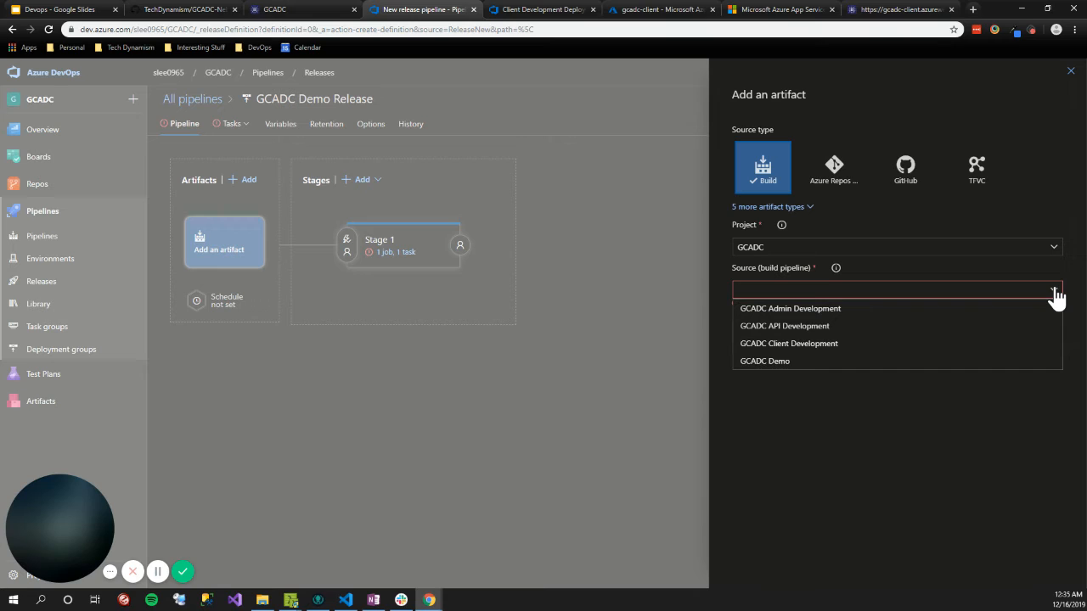
left_click(1055, 292)
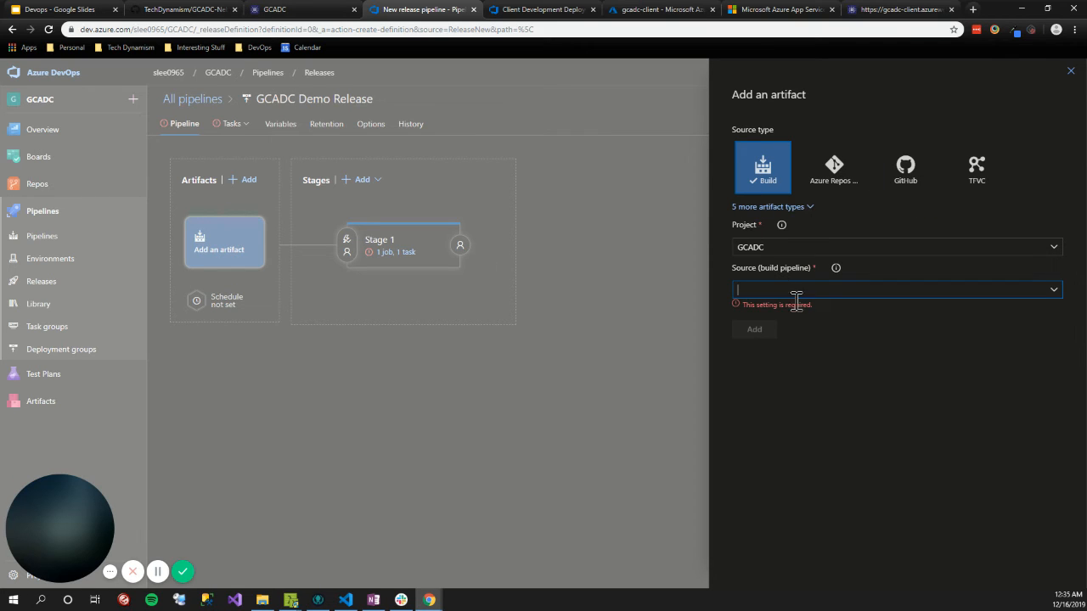
left_click(1053, 290)
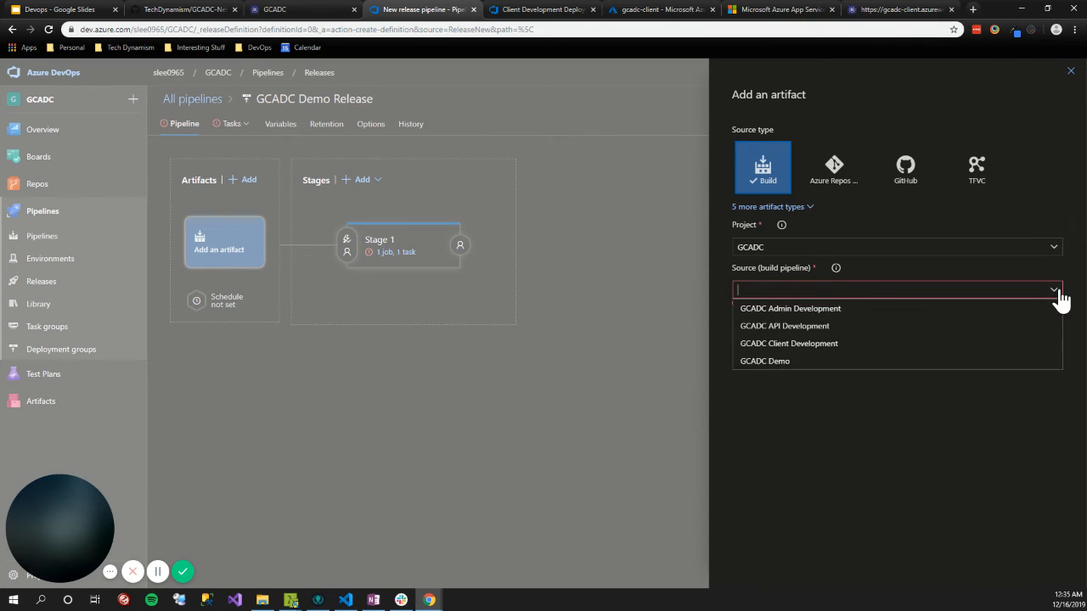
left_click(871, 363)
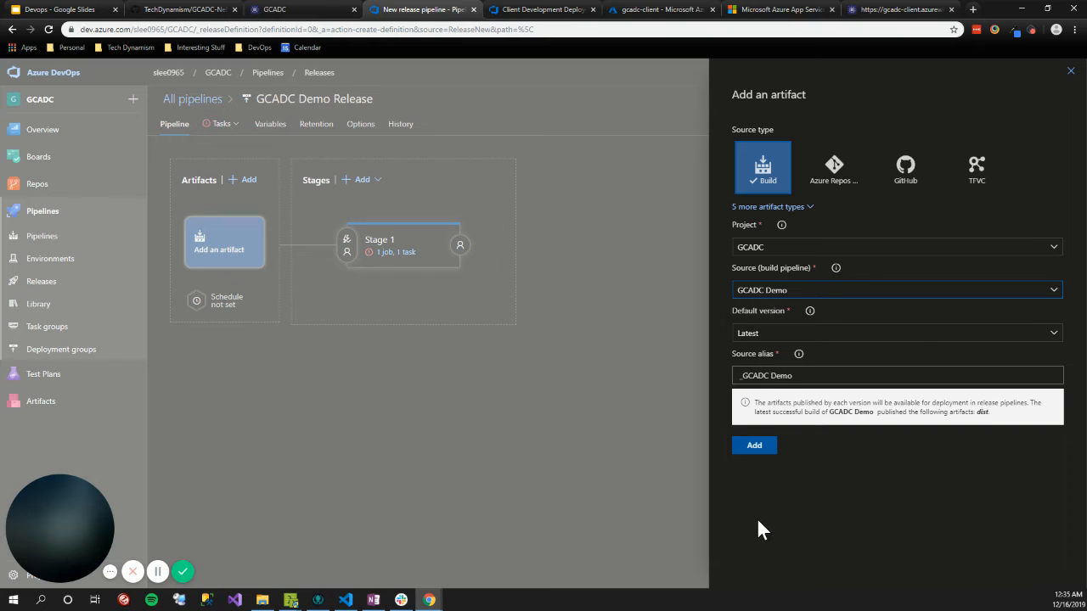
left_click(1055, 336)
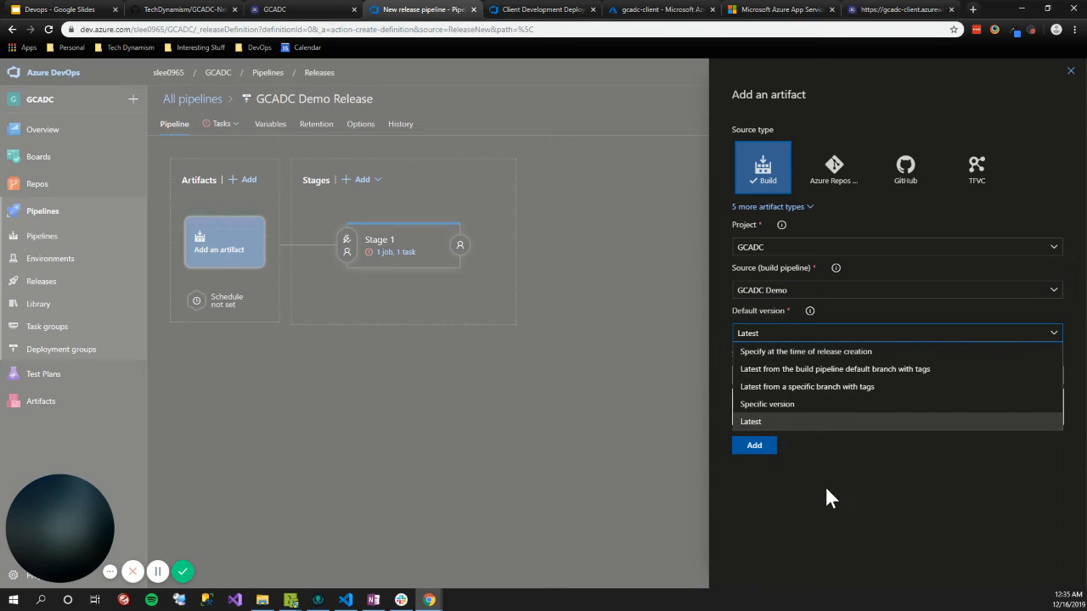
left_click(803, 425)
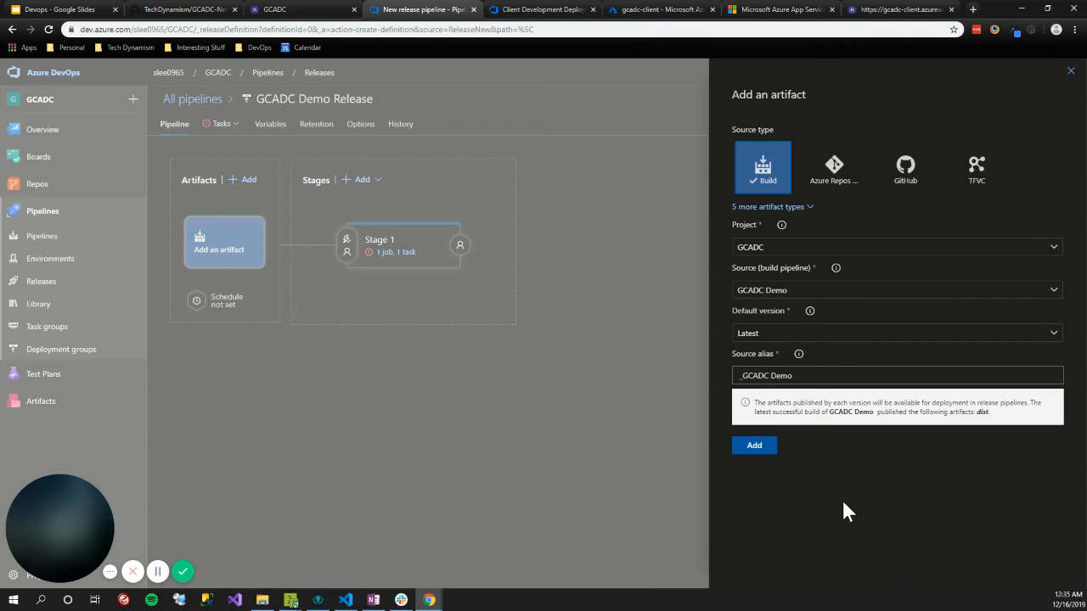
left_click(755, 447)
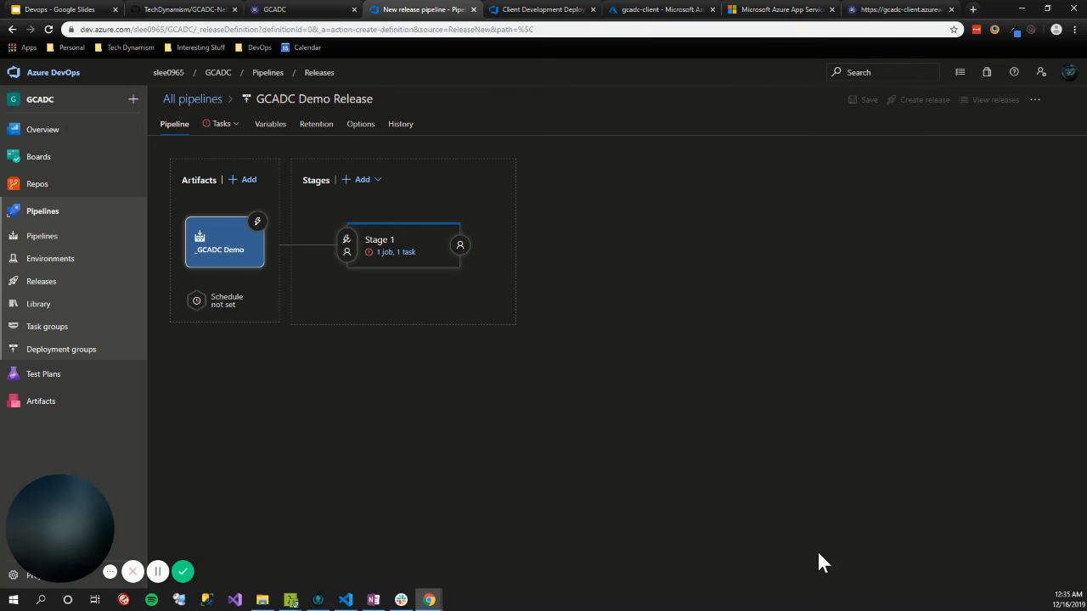
Step: Enable the continuous deployment trigger on the _GCADC Demo artifact, with a build branch filter that includes development
left_click(257, 223)
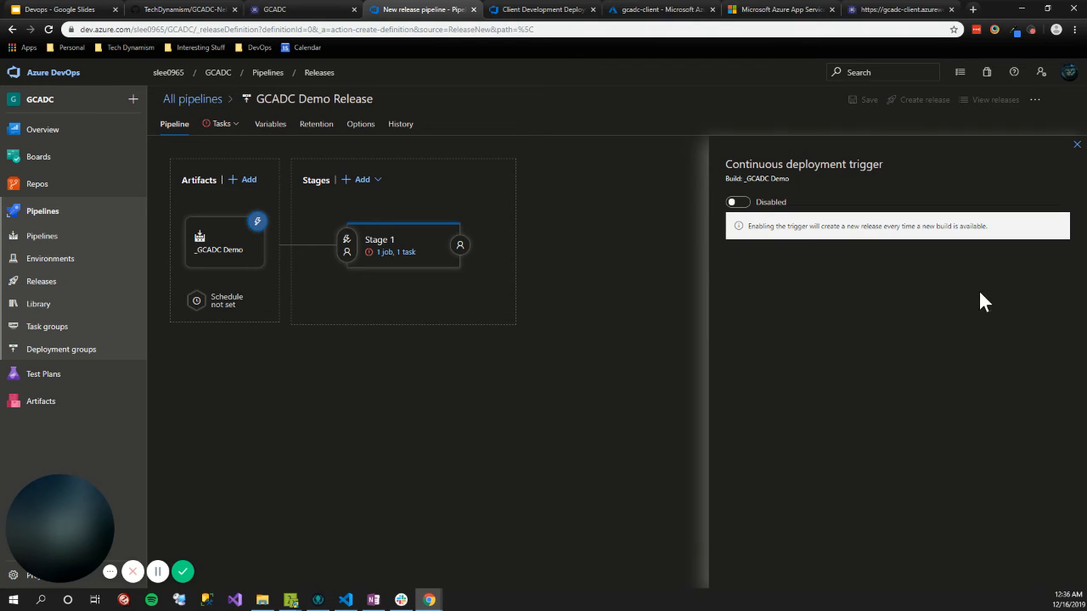
left_click_drag(735, 167, 891, 161)
left_click(808, 384)
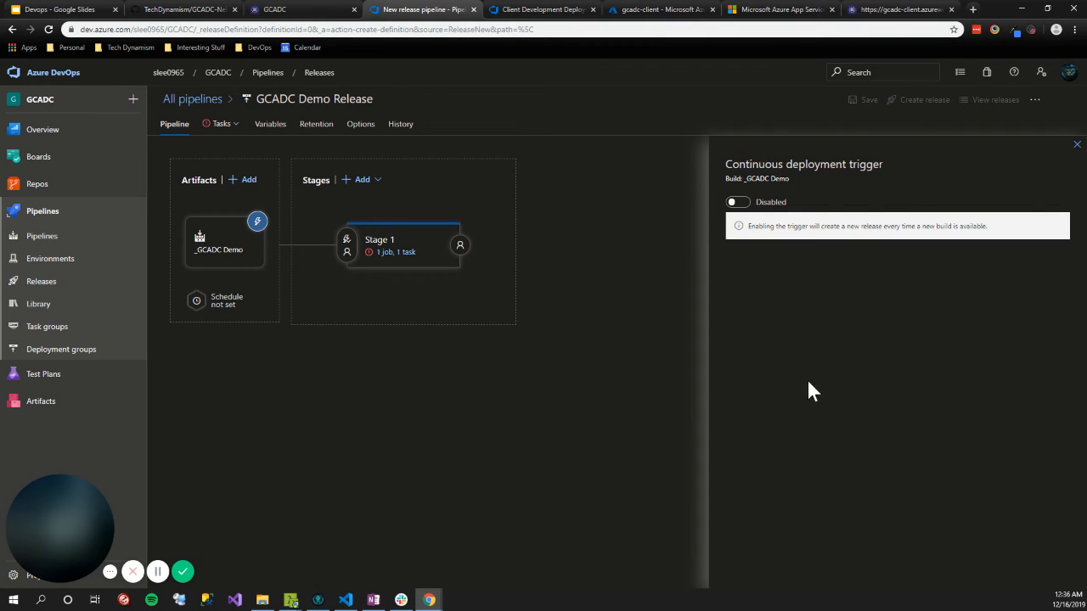
left_click(738, 203)
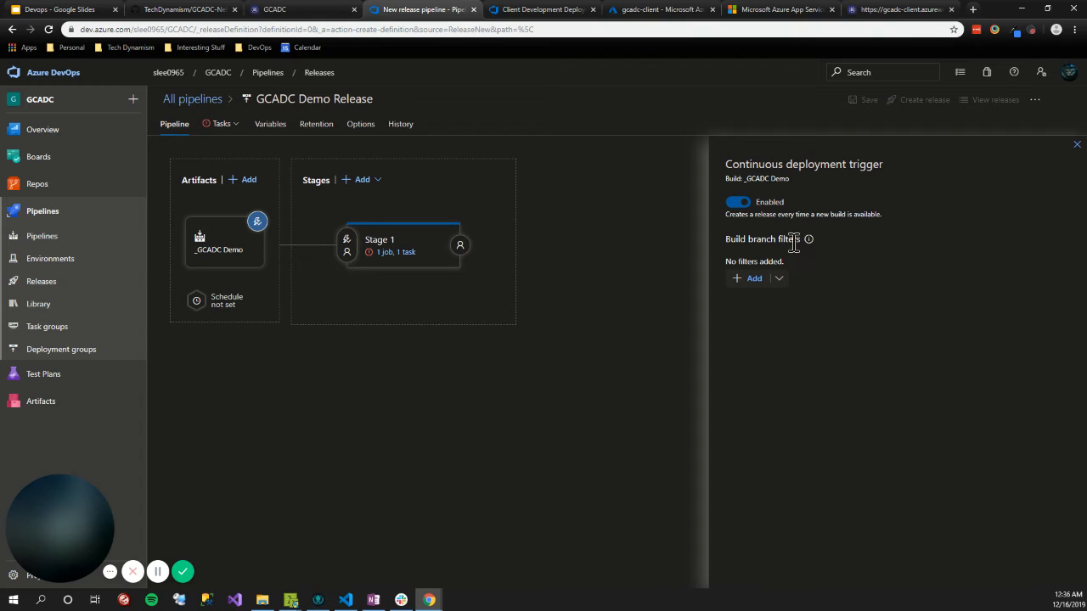
left_click(748, 279)
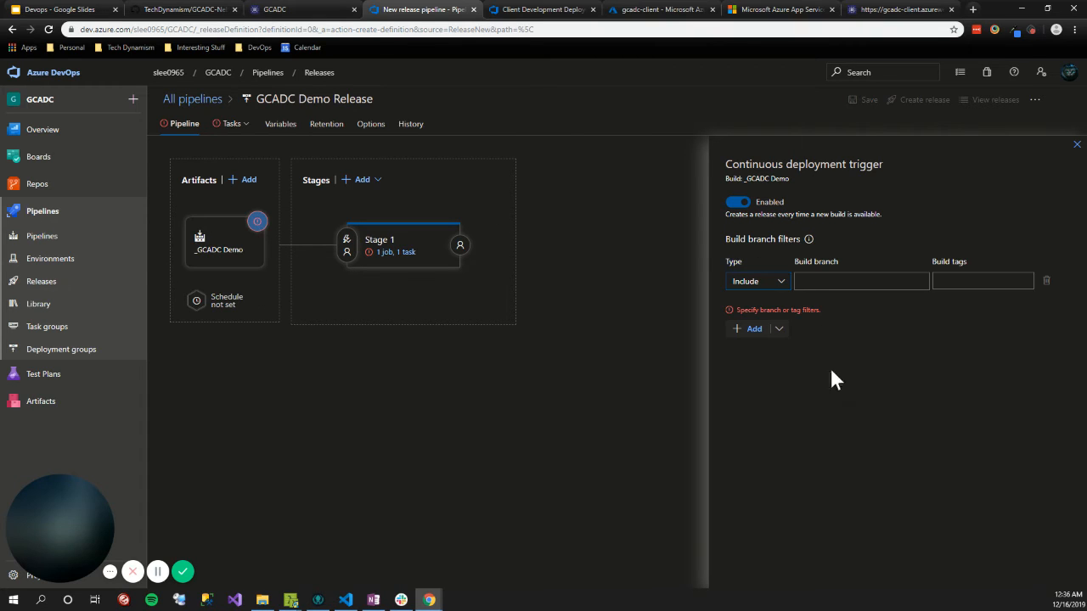
left_click(821, 281)
type("devel")
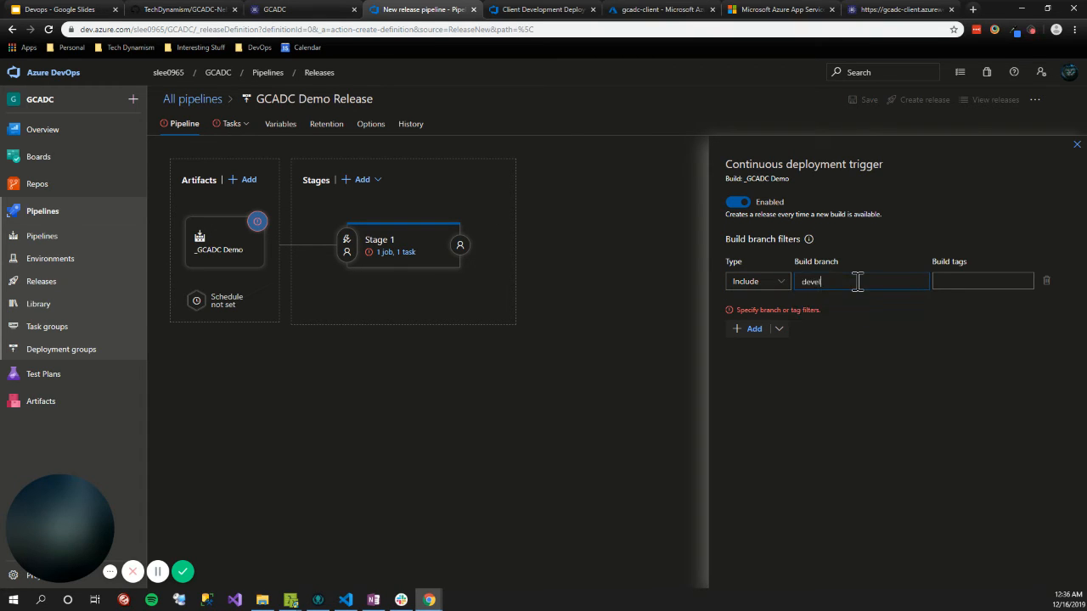
type("opment")
left_click_drag(861, 280, 751, 289)
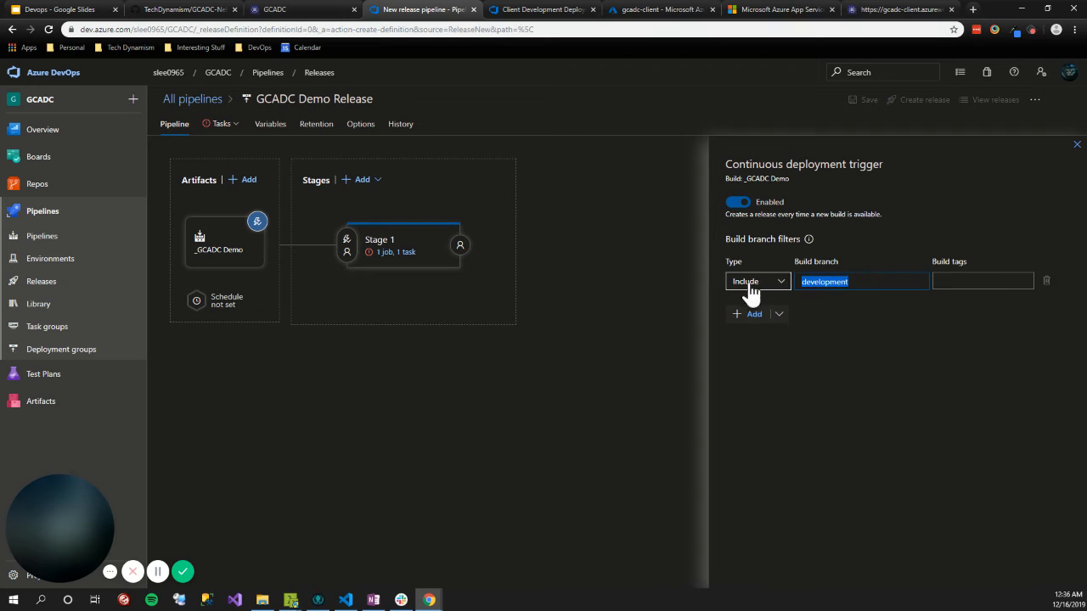
left_click(908, 428)
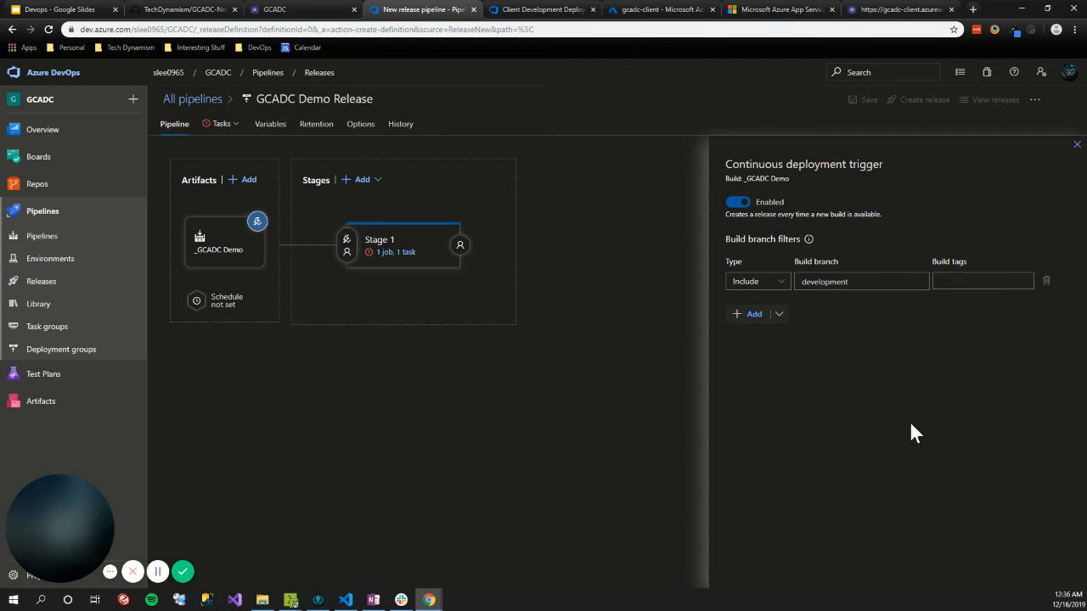
left_click(1076, 148)
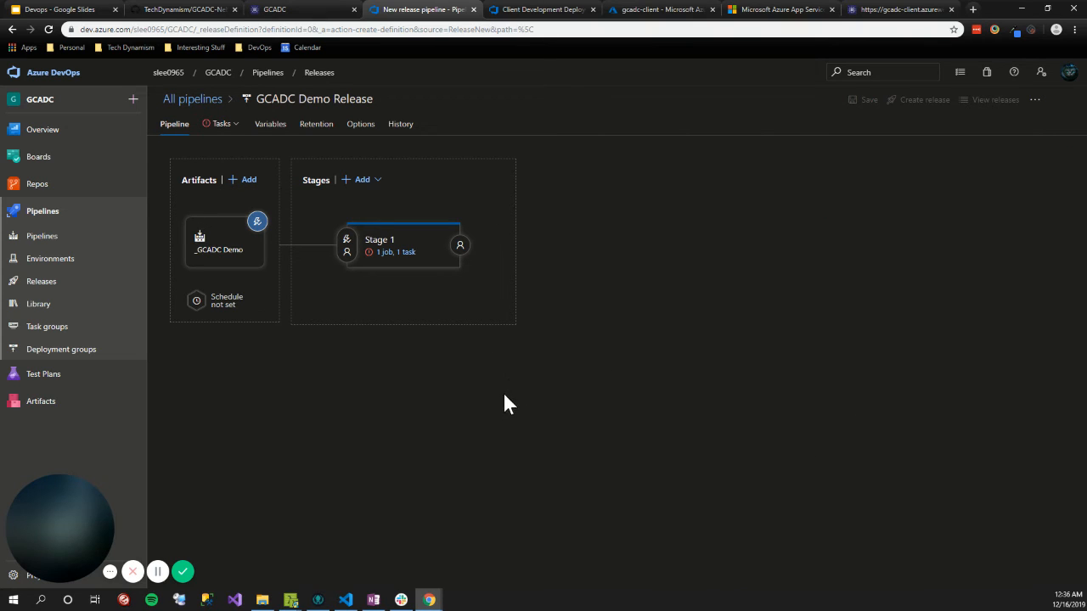
left_click(256, 222)
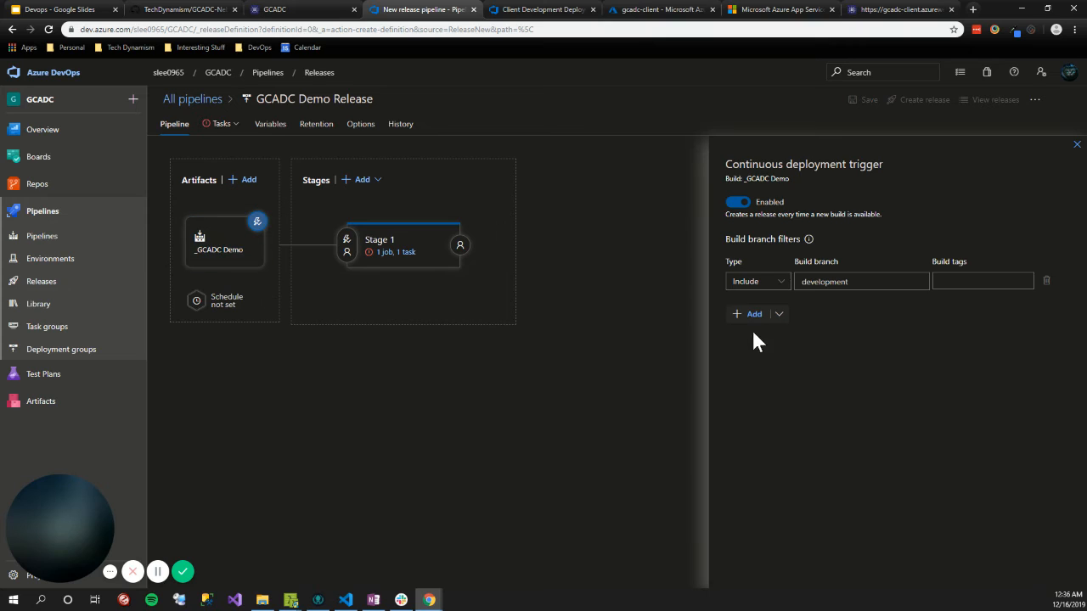
left_click(1075, 145)
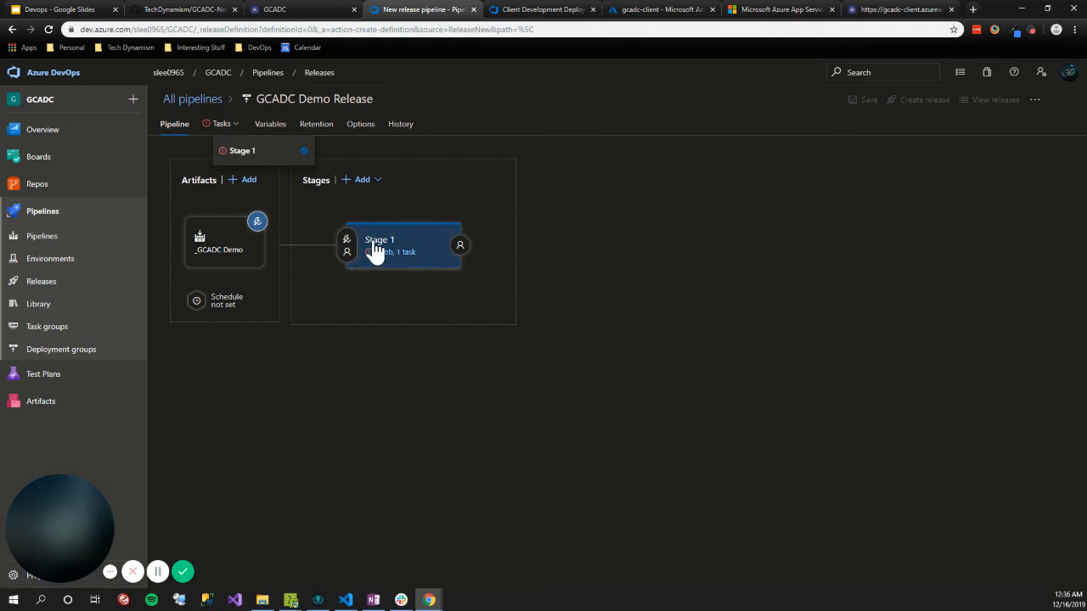
Step: Rename the release pipeline's Stage 1 to Deployment and close its properties
left_click(416, 245)
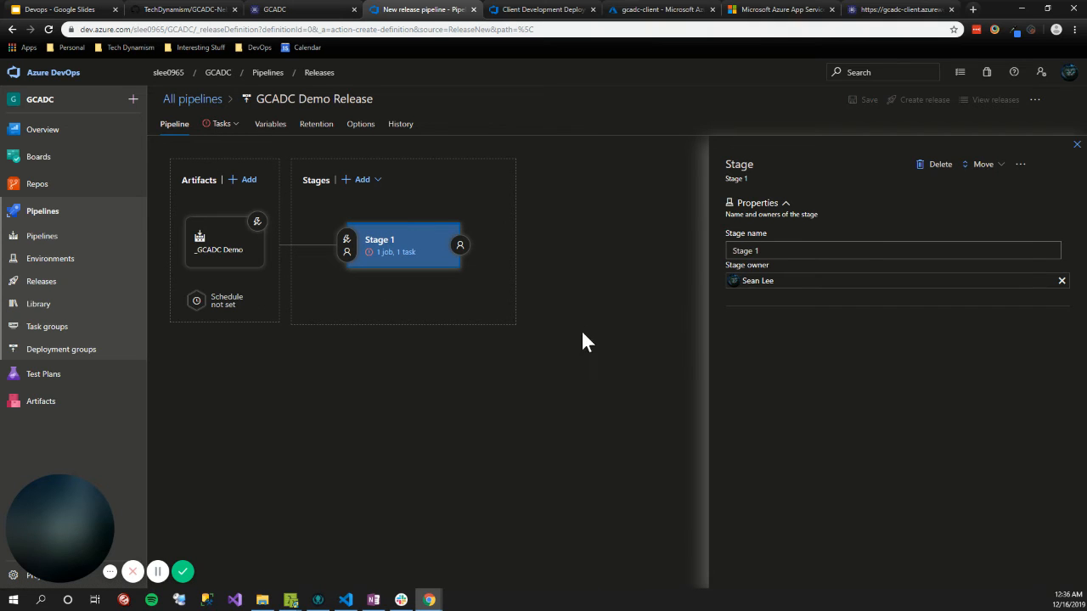
triple_click(778, 251)
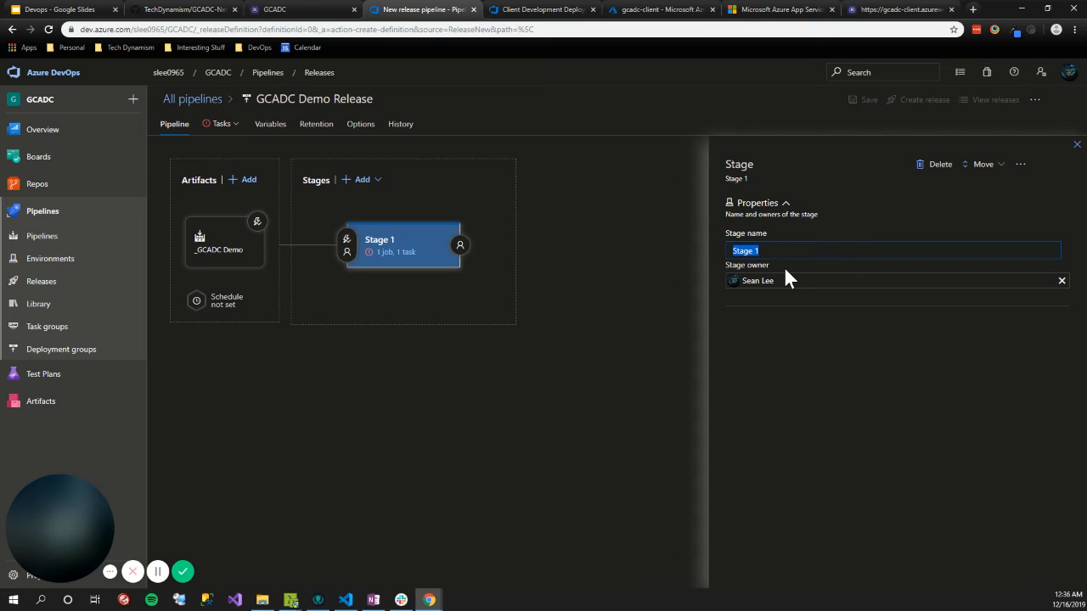
type("Deployment")
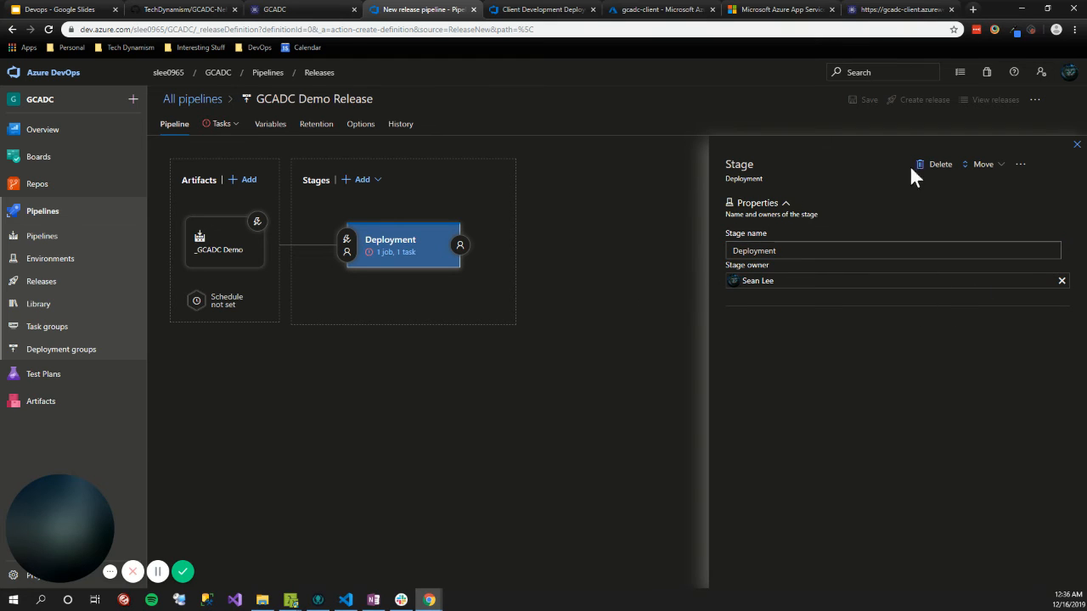
left_click(1077, 144)
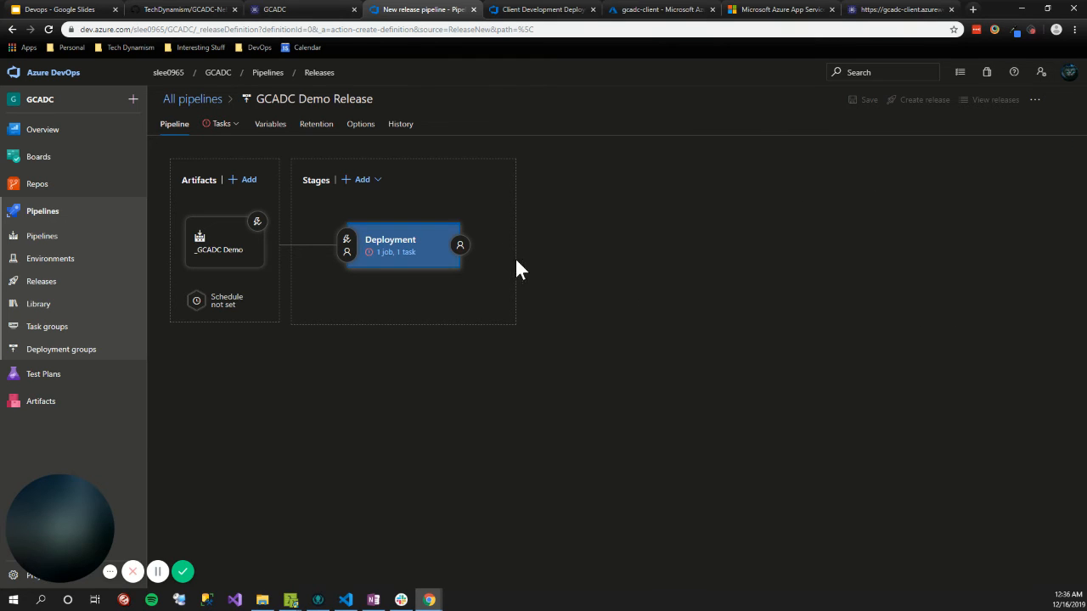
Step: In the Deployment stage's task parameters, select the existing MSDN service connection as the Azure subscription
left_click(216, 134)
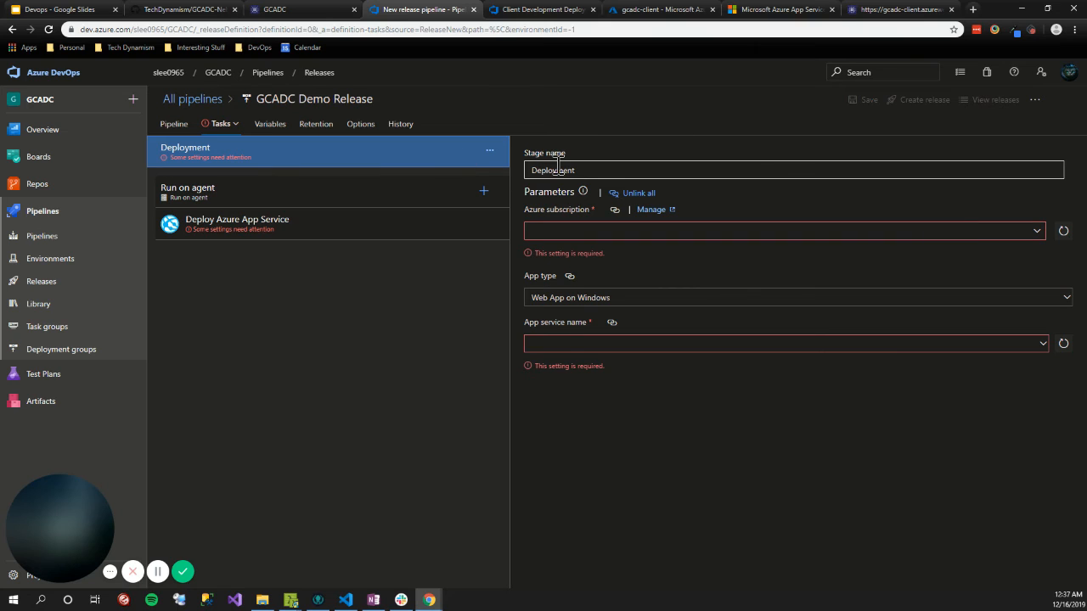
left_click(776, 231)
left_click(1035, 235)
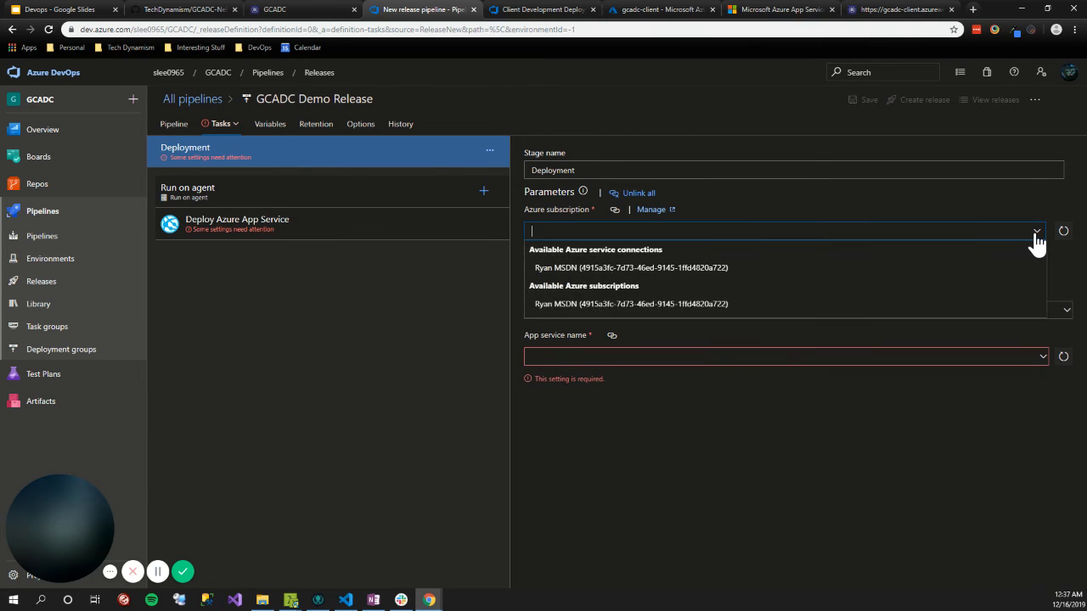
left_click(591, 268)
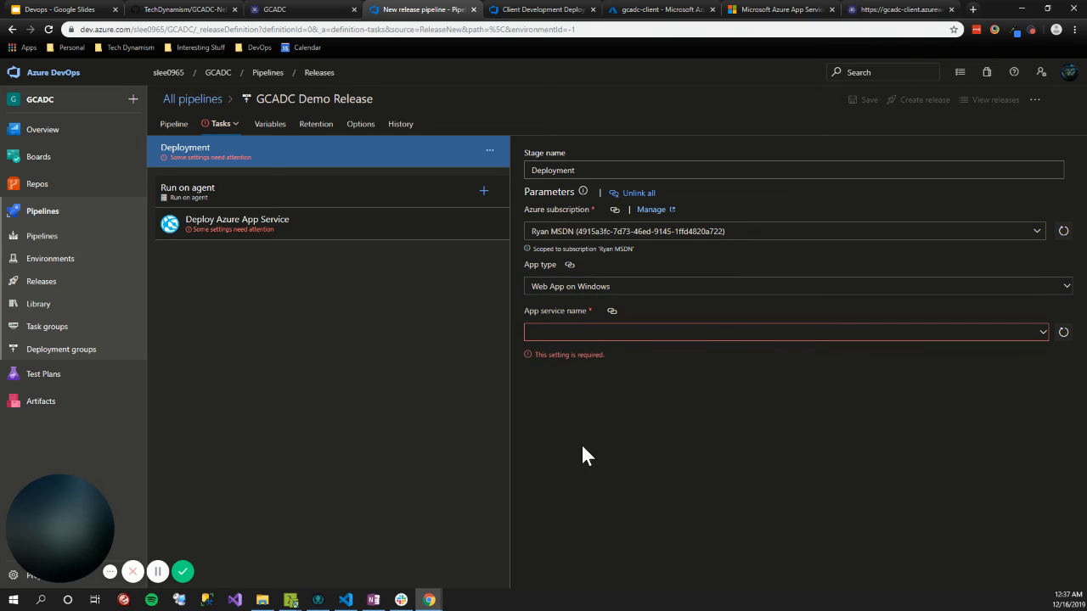
Step: Keep the Deployment stage's app type as Web App on Windows and choose gcadc-demo as the app service
left_click(1024, 290)
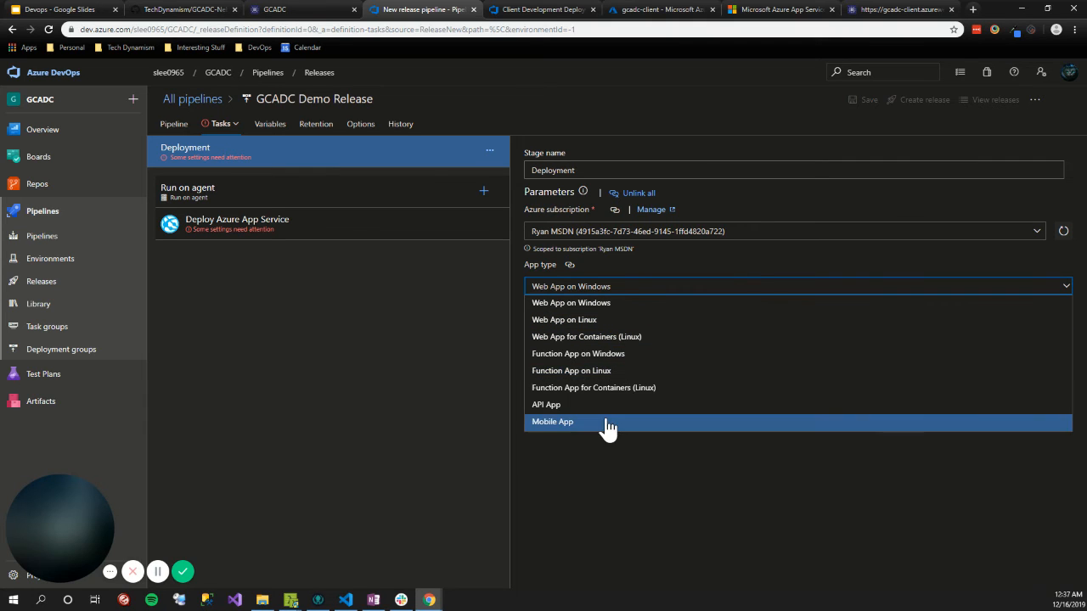
left_click(606, 302)
left_click(680, 416)
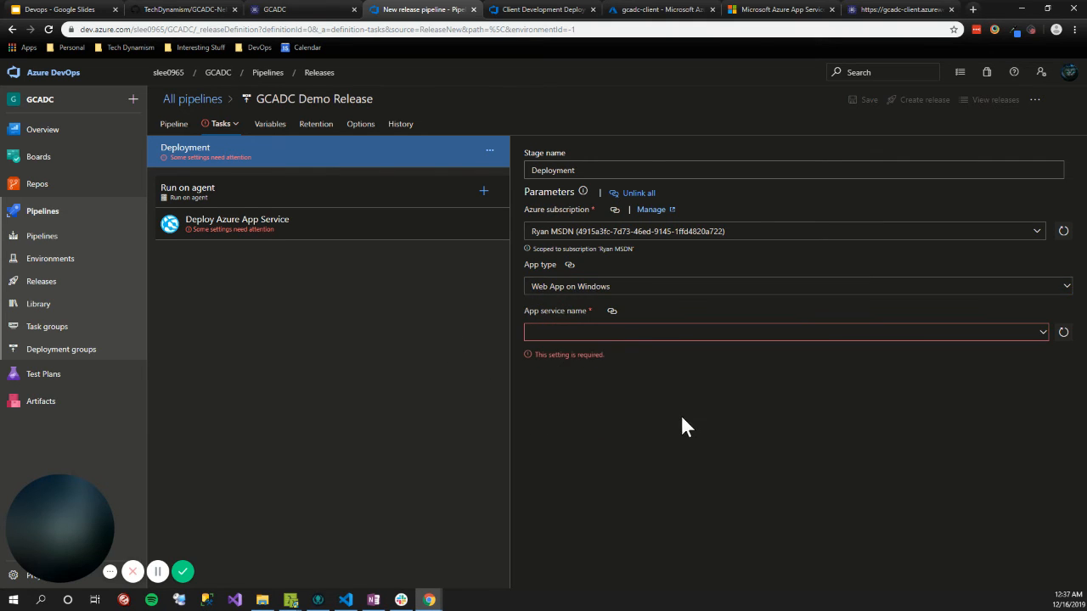
left_click(1039, 333)
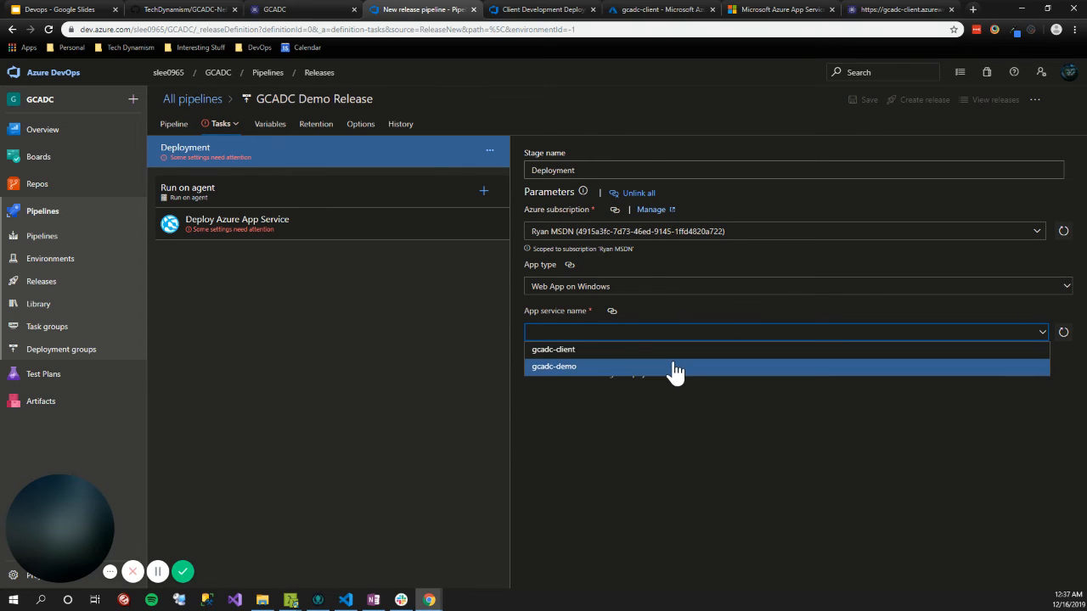
left_click(552, 367)
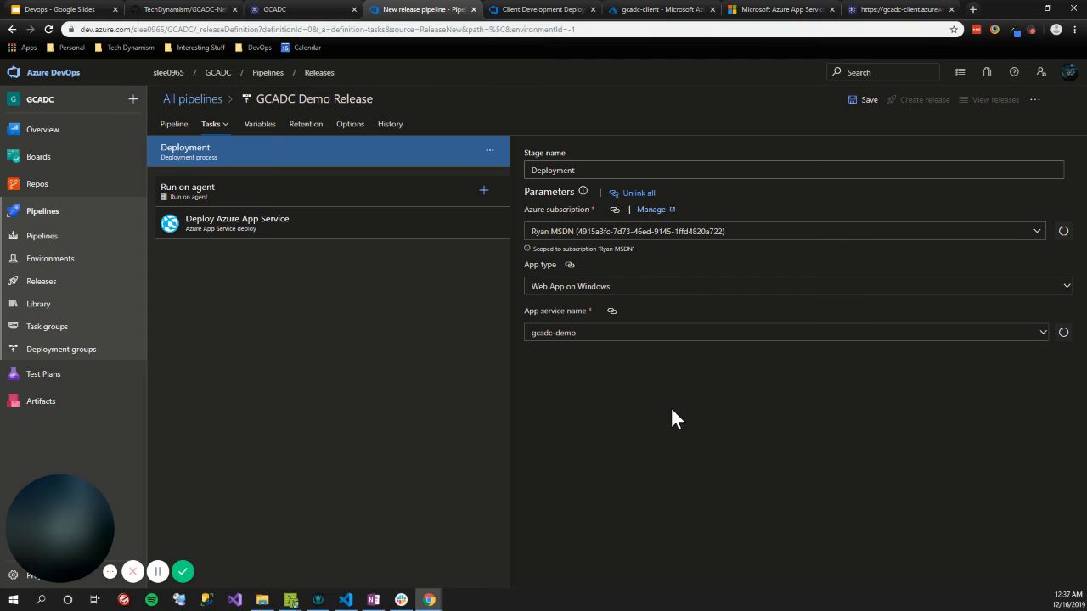
Step: For the Run on agent job, keep the Azure Pipelines agent pool and the vs2017-win2016 agent specification
left_click(268, 202)
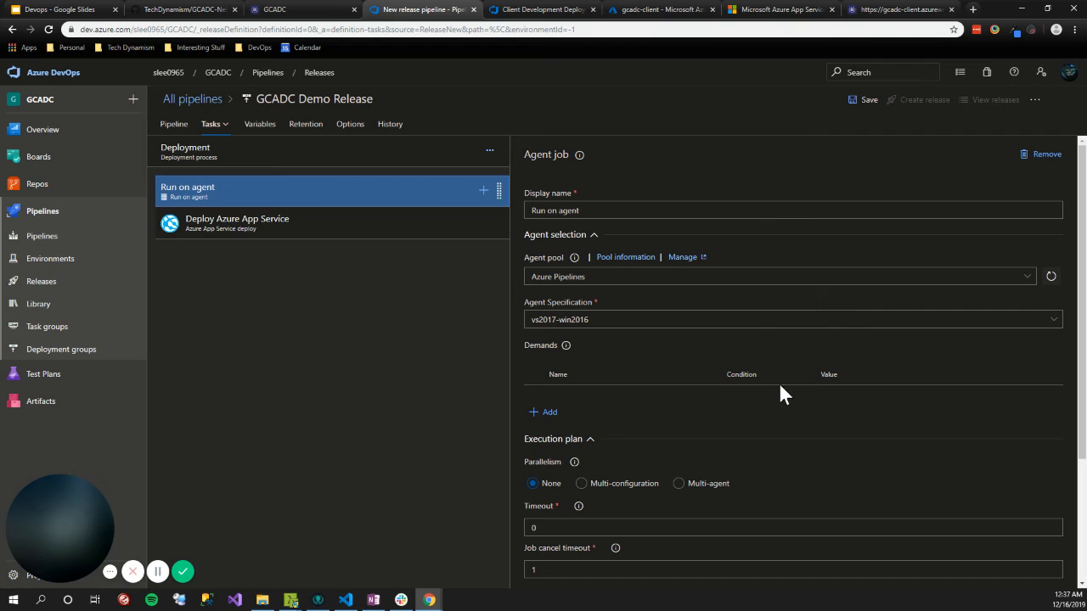
left_click(1025, 277)
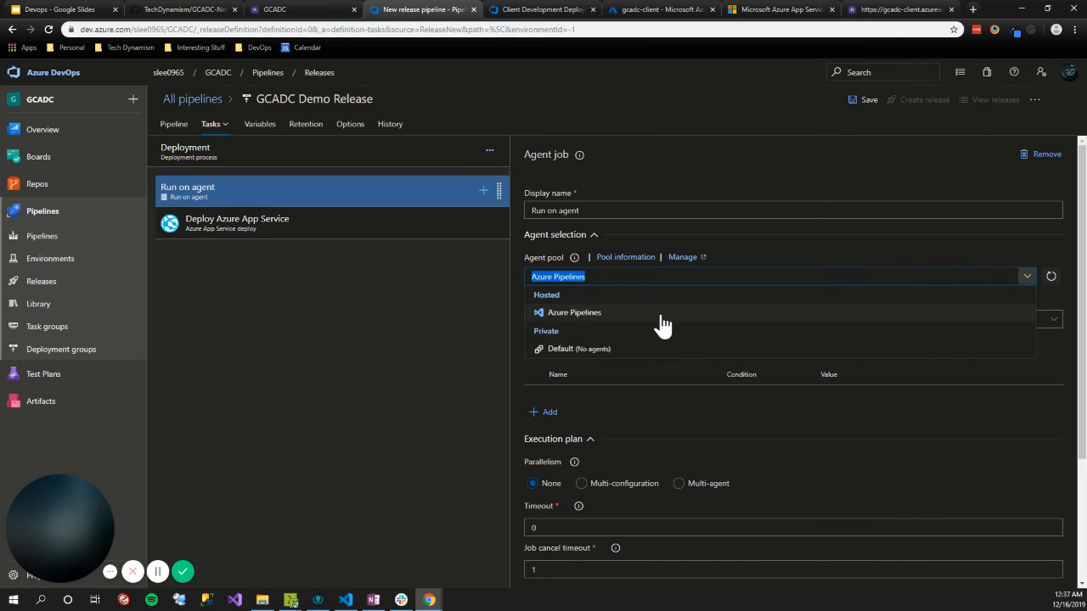
key("Return")
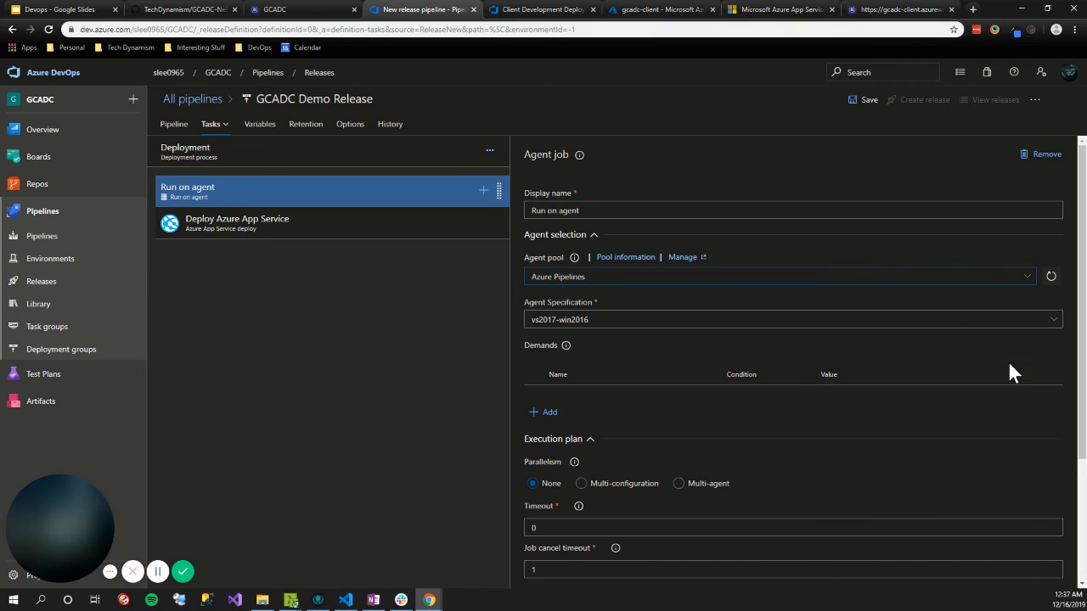
left_click(1053, 320)
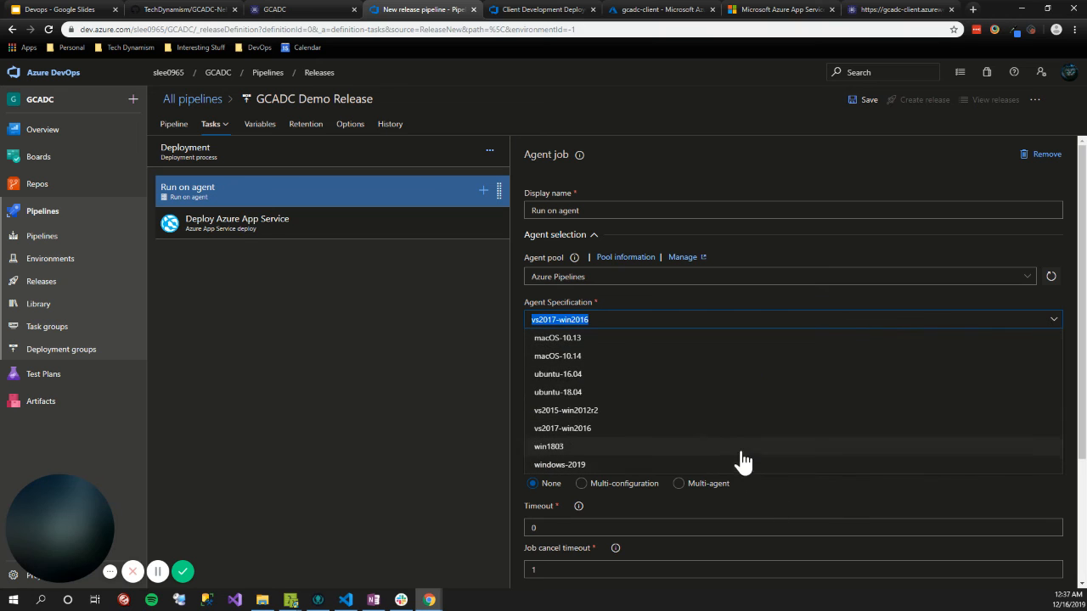
key("Return")
scroll(698, 390, "down", 2)
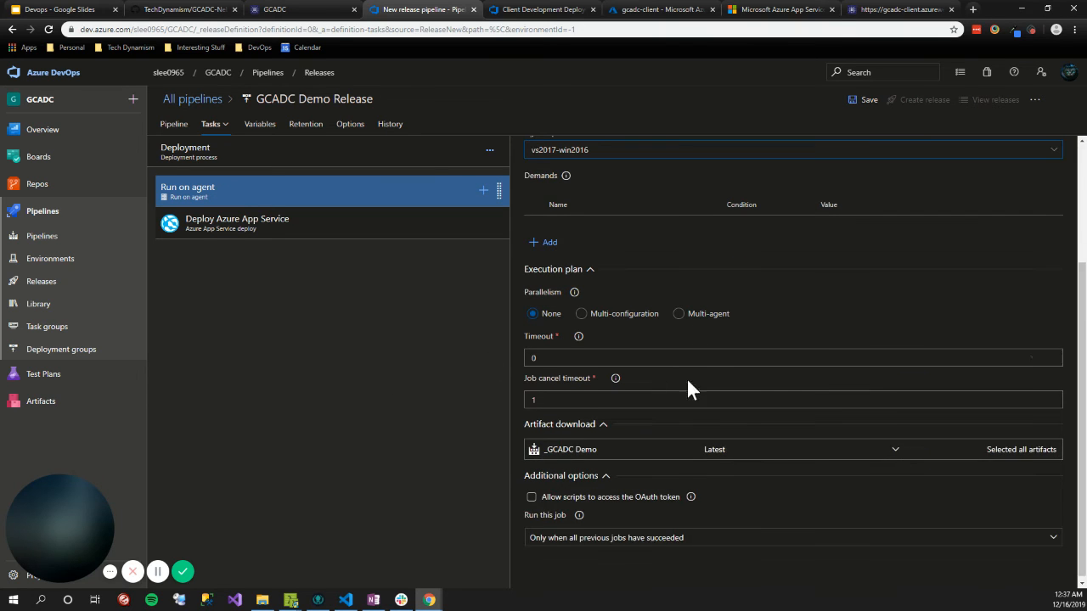
Step: In the Deploy Azure App Service task, set the package or folder to the dist folder of the linked _GCADC Demo build artifact
left_click(304, 226)
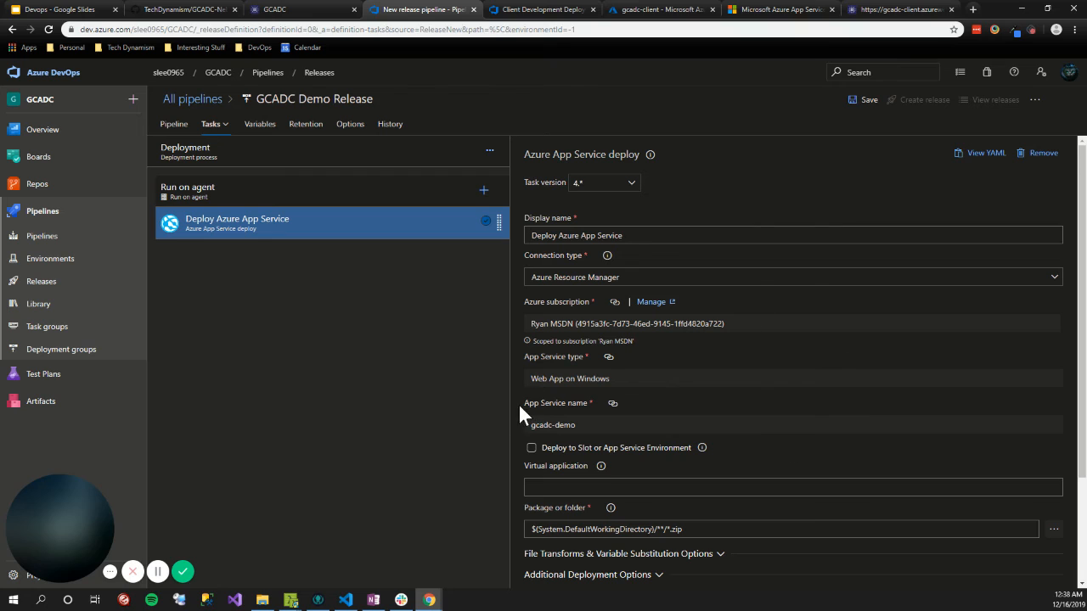
left_click_drag(642, 240, 448, 272)
left_click(482, 433)
left_click(610, 487)
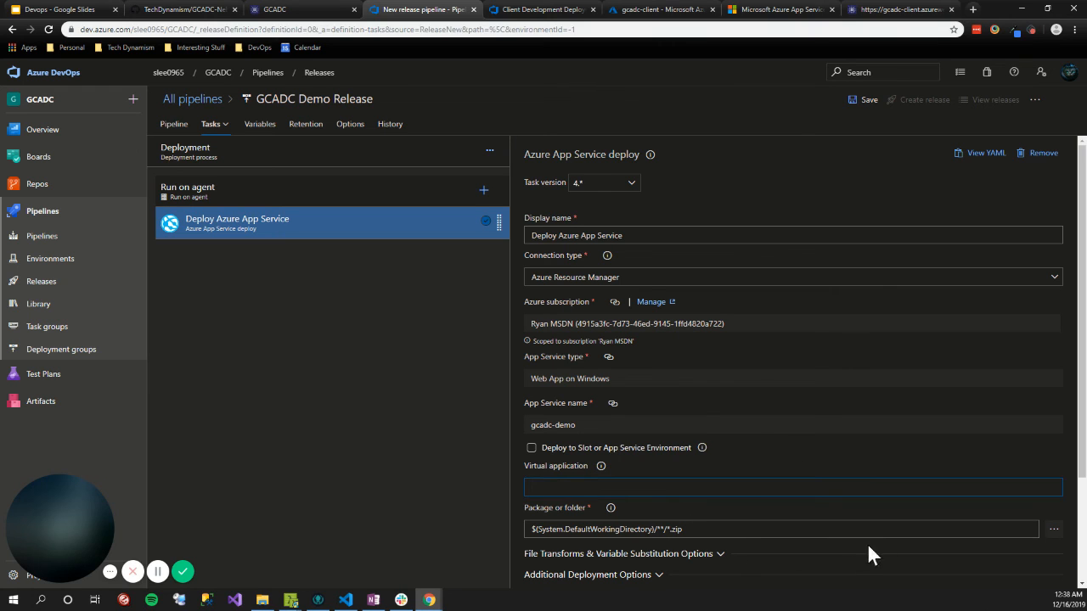
left_click_drag(526, 504, 570, 501)
left_click(903, 534)
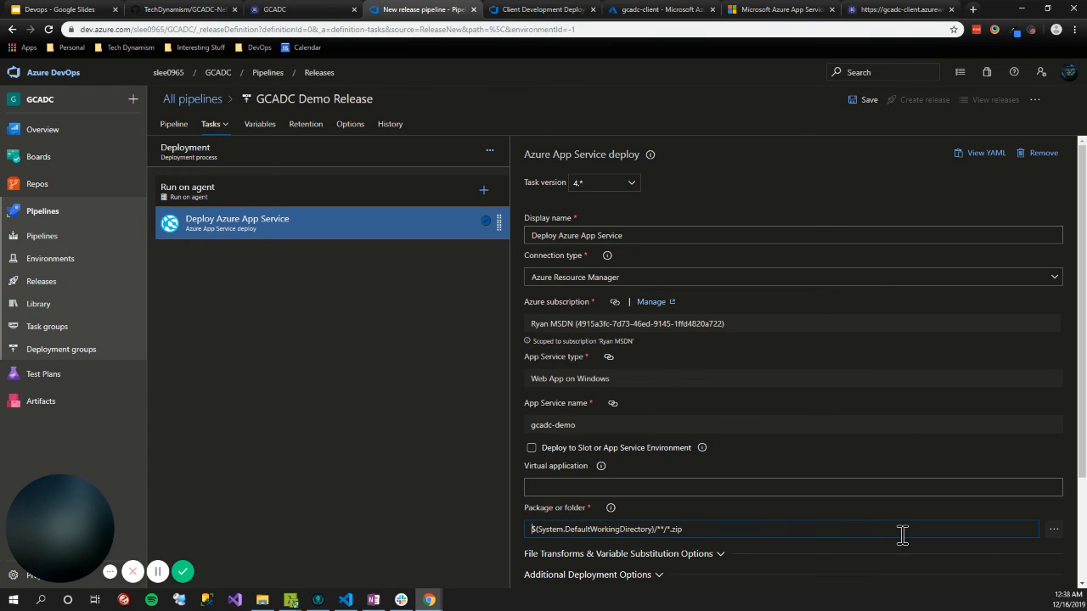
left_click(1050, 535)
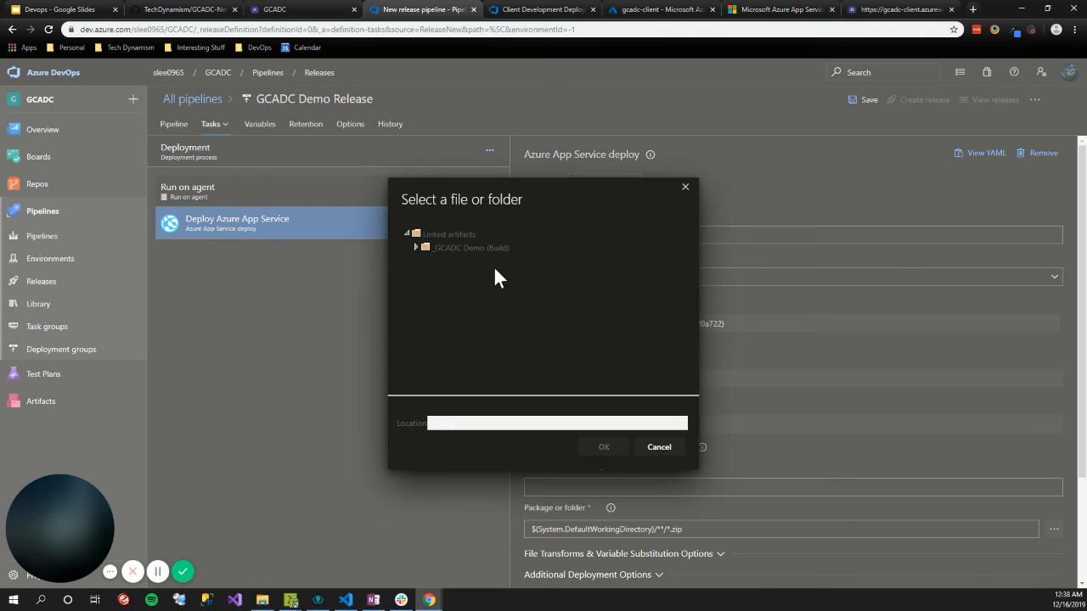
left_click(413, 247)
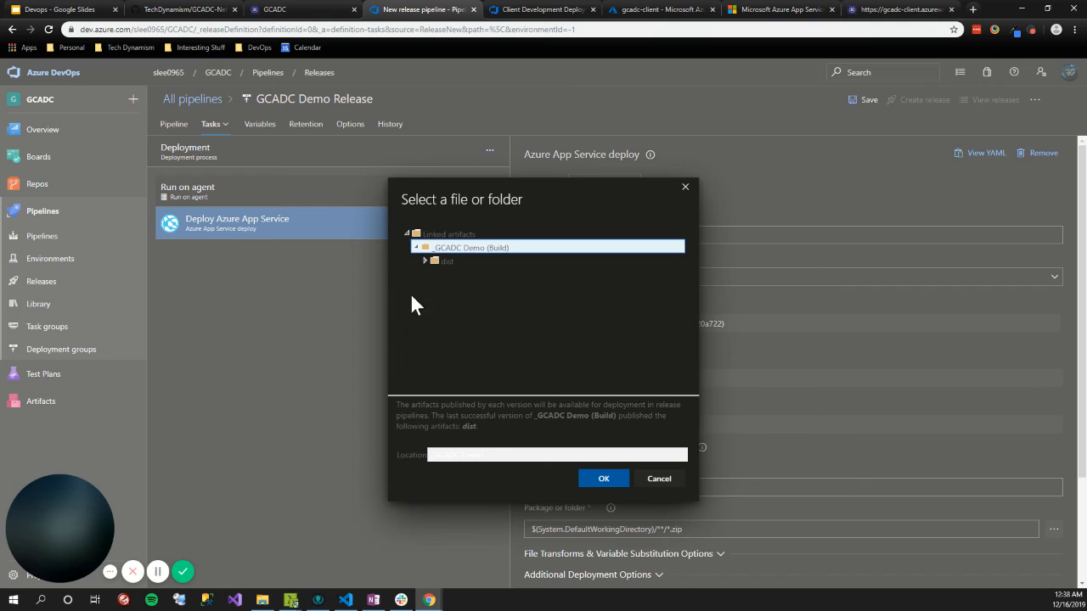
left_click(425, 263)
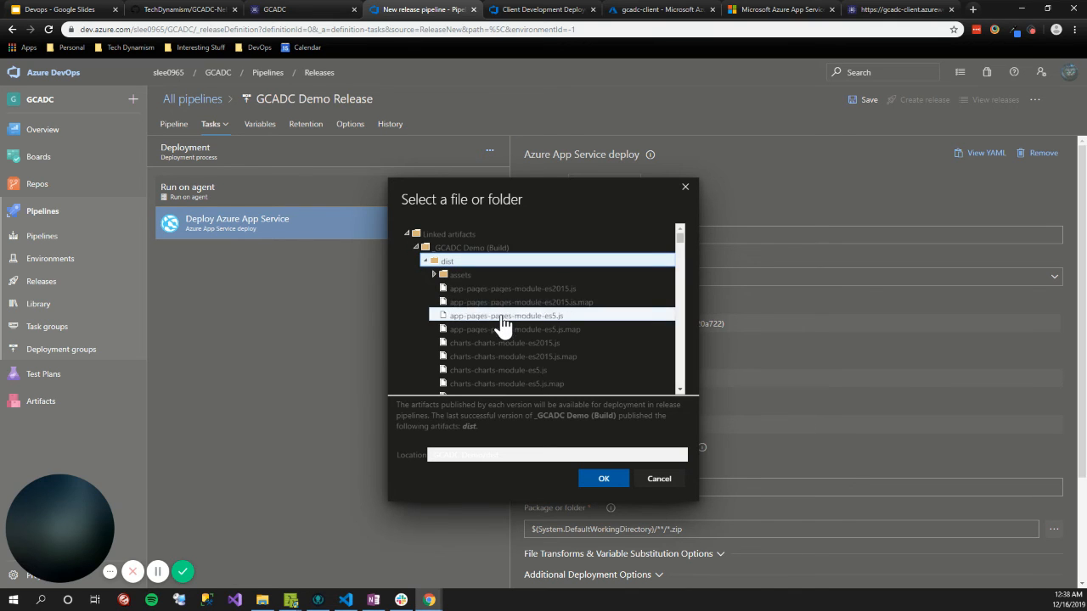
scroll(501, 327, "down", 8)
left_click_drag(679, 261, 674, 223)
left_click(427, 262)
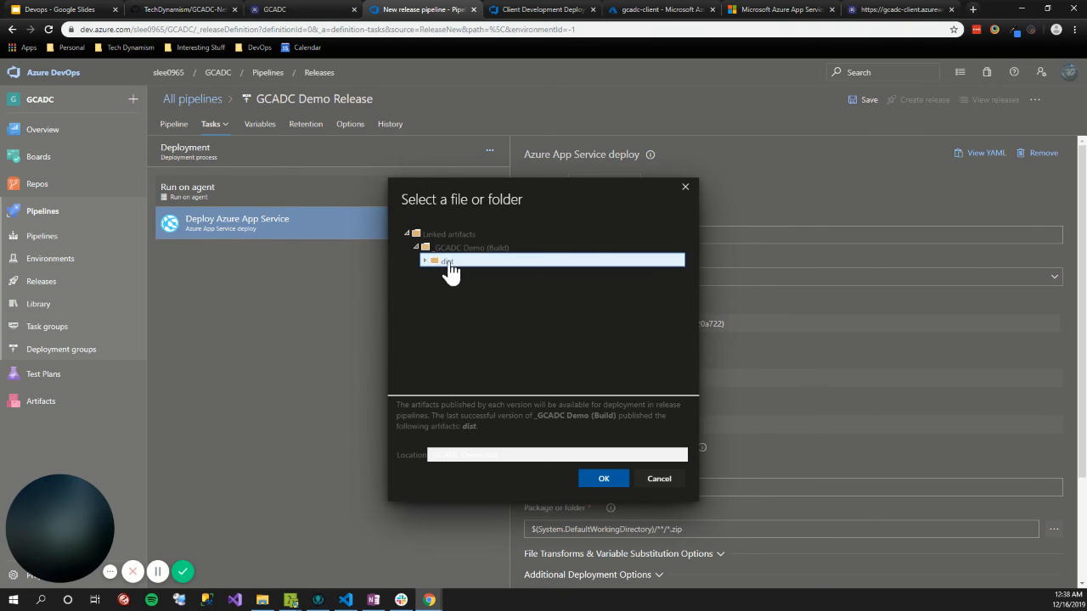
left_click(603, 479)
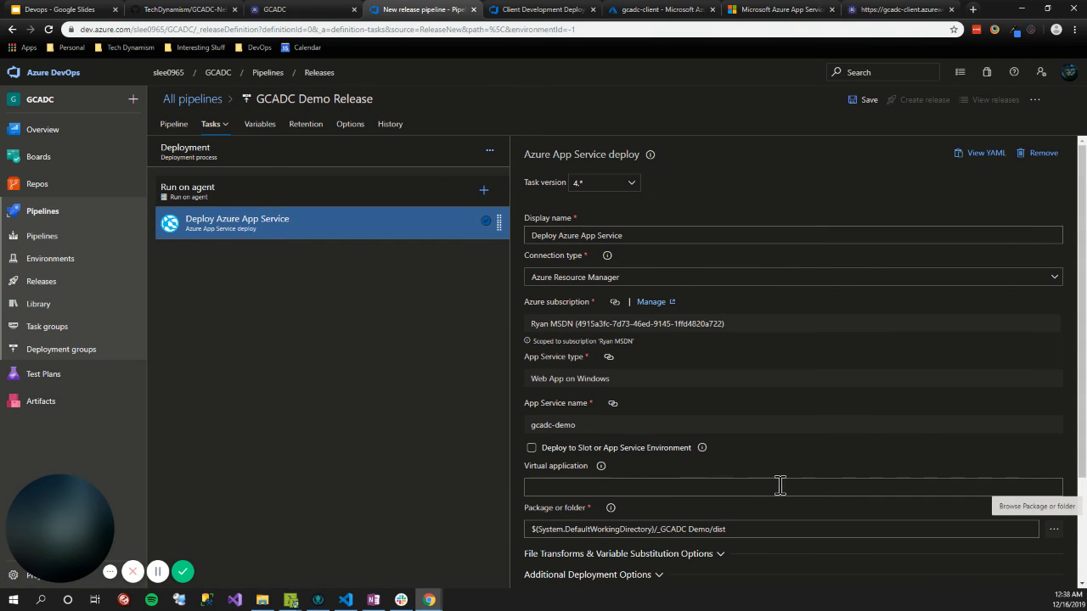
left_click(782, 528)
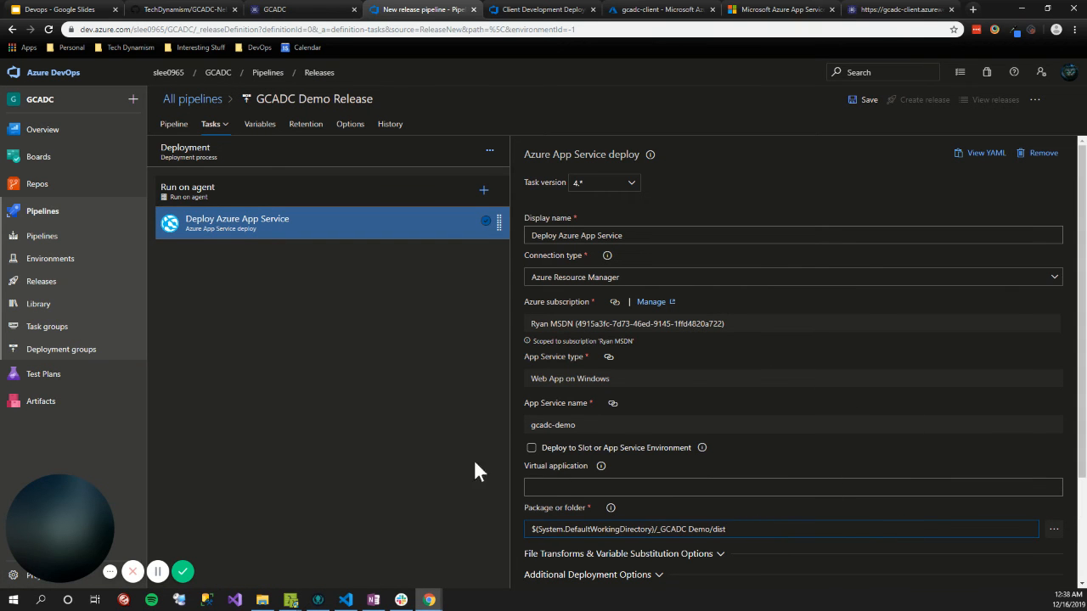
Step: Save the release pipeline in the root All pipelines folder without a comment
left_click(862, 102)
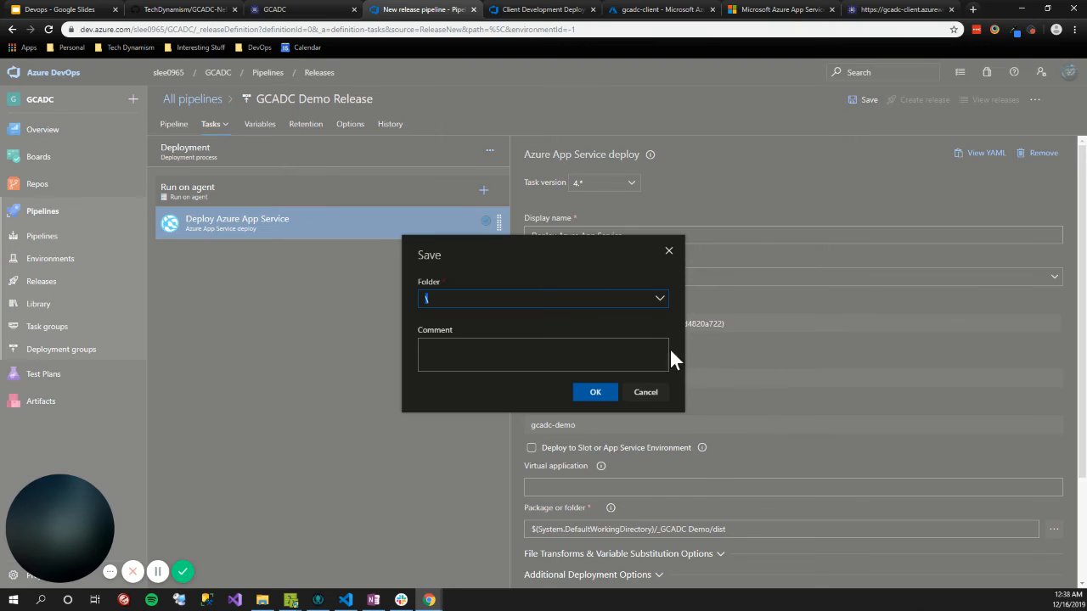
left_click(657, 299)
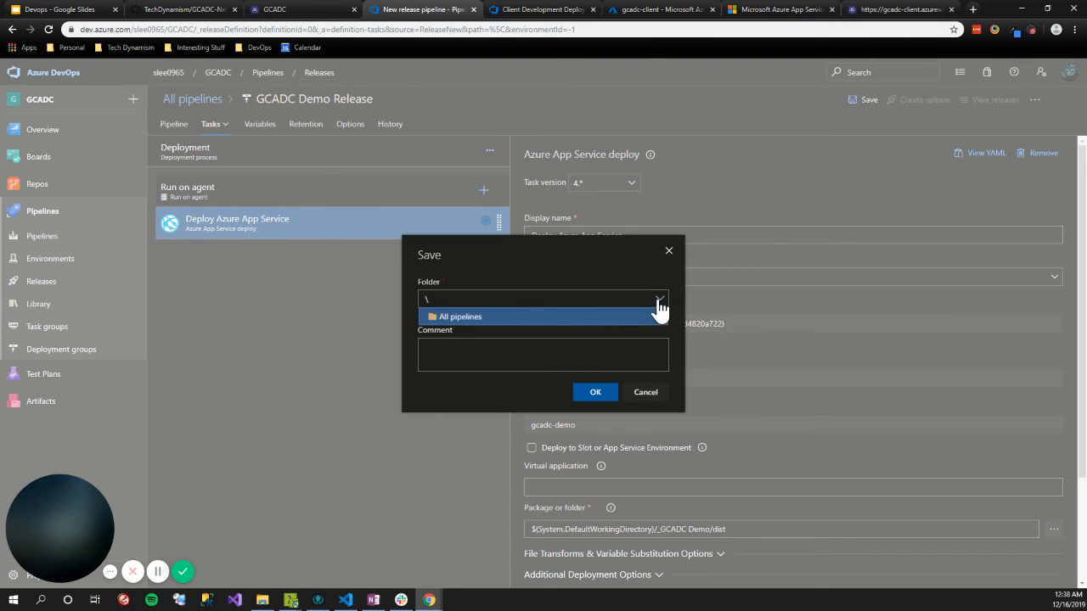
left_click(584, 319)
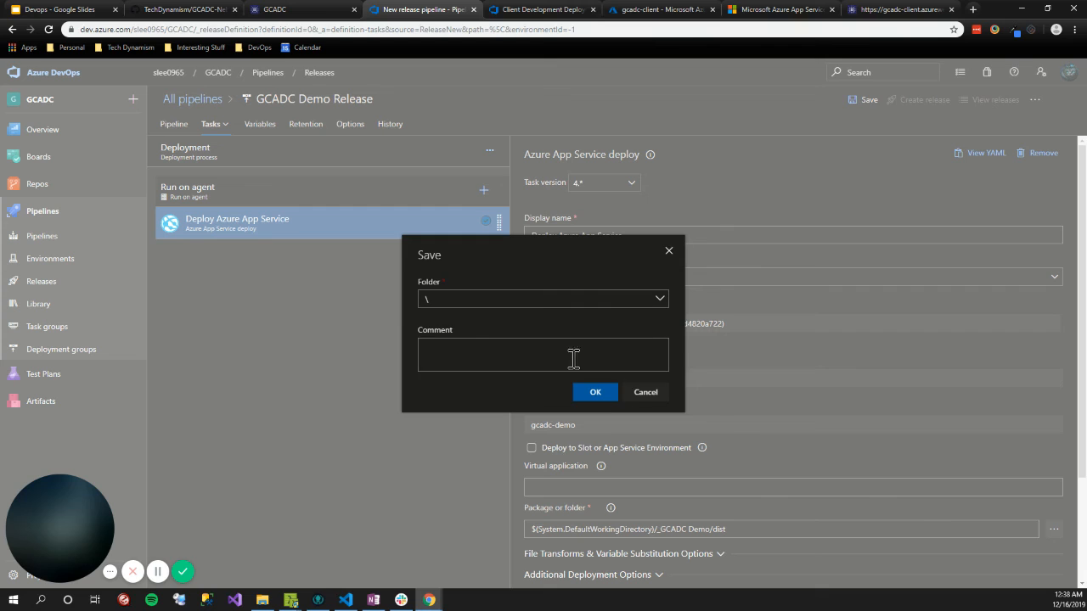
left_click(596, 396)
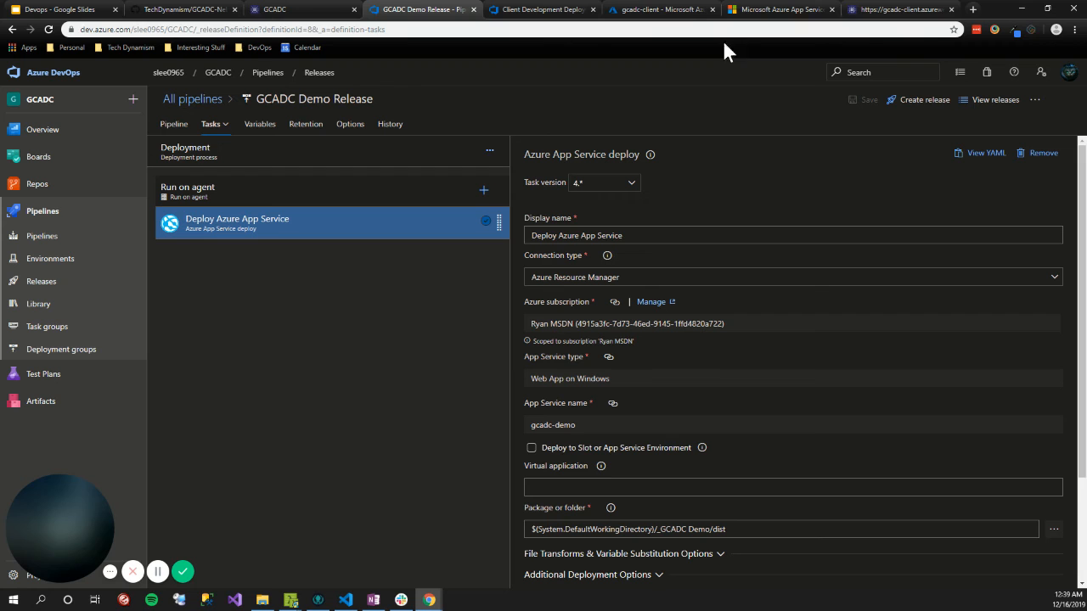
Step: Switch to the Azure portal and start creating a new web app from the App Services list
left_click(625, 9)
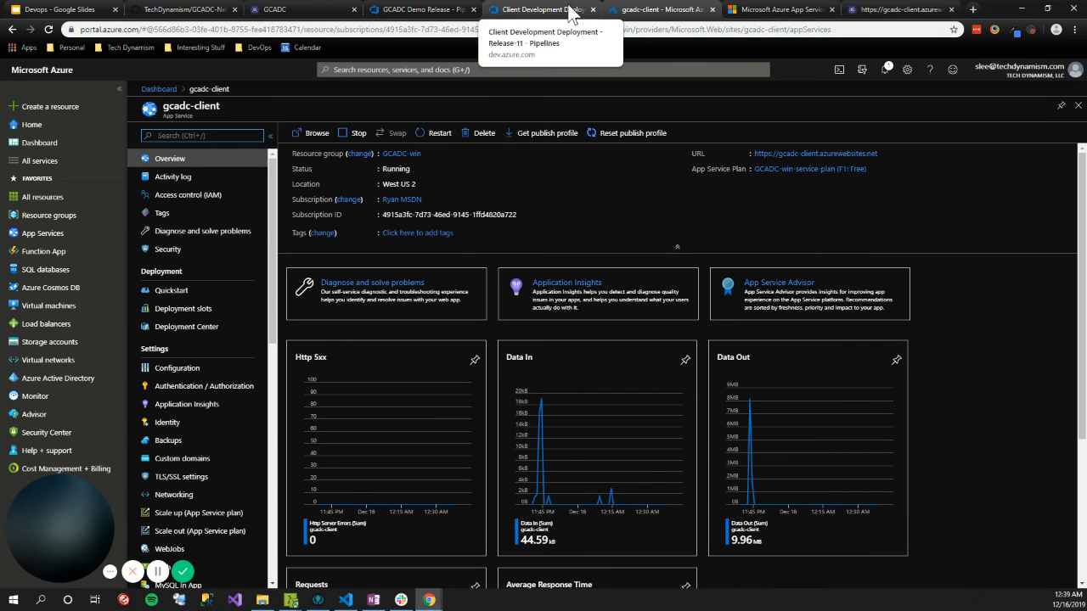
left_click(34, 124)
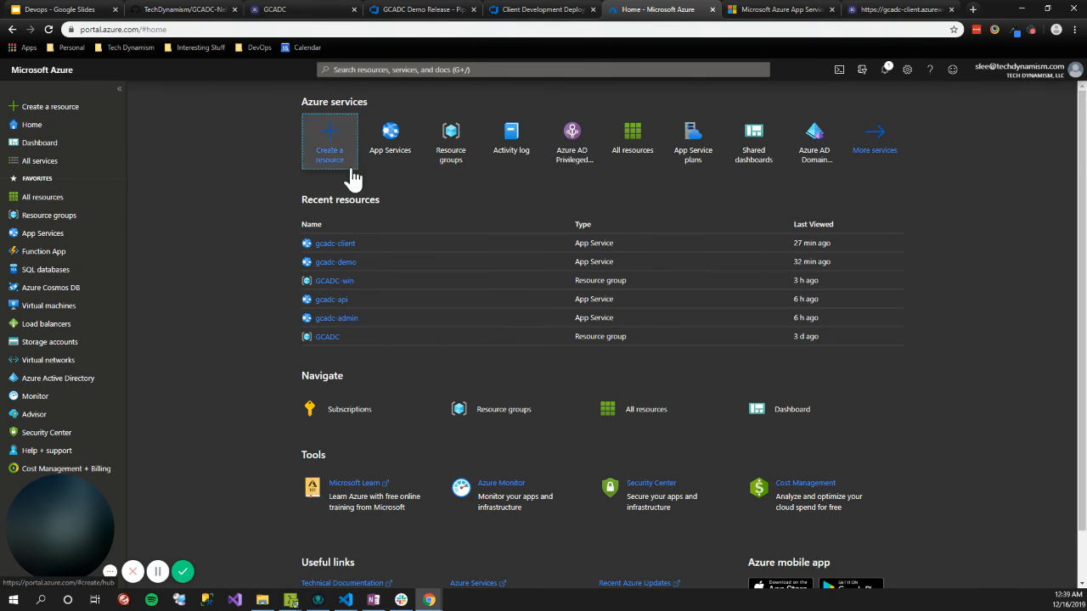
left_click(506, 9)
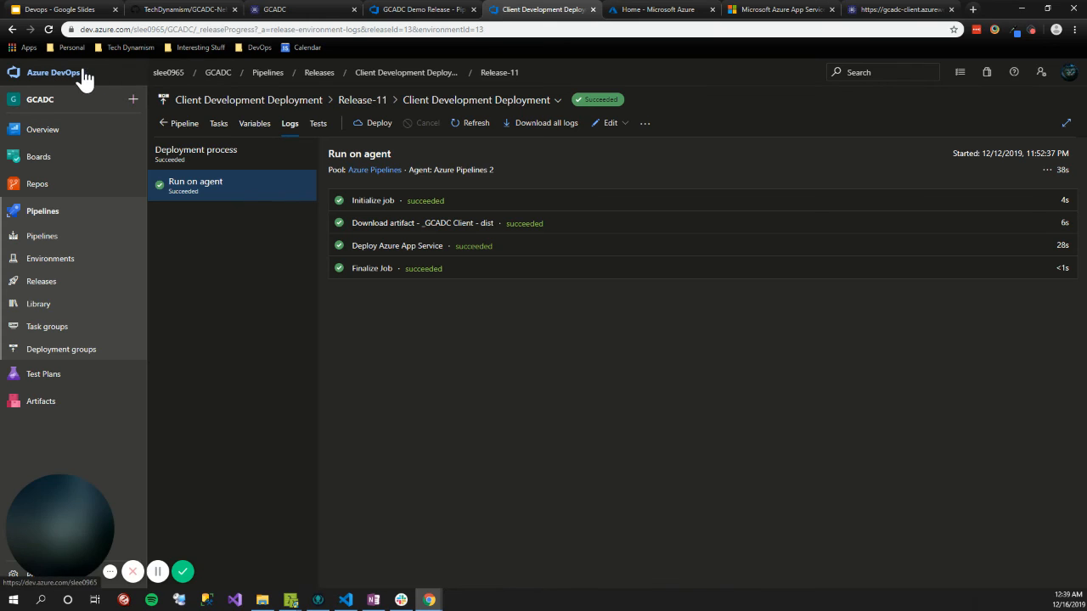
left_click(636, 10)
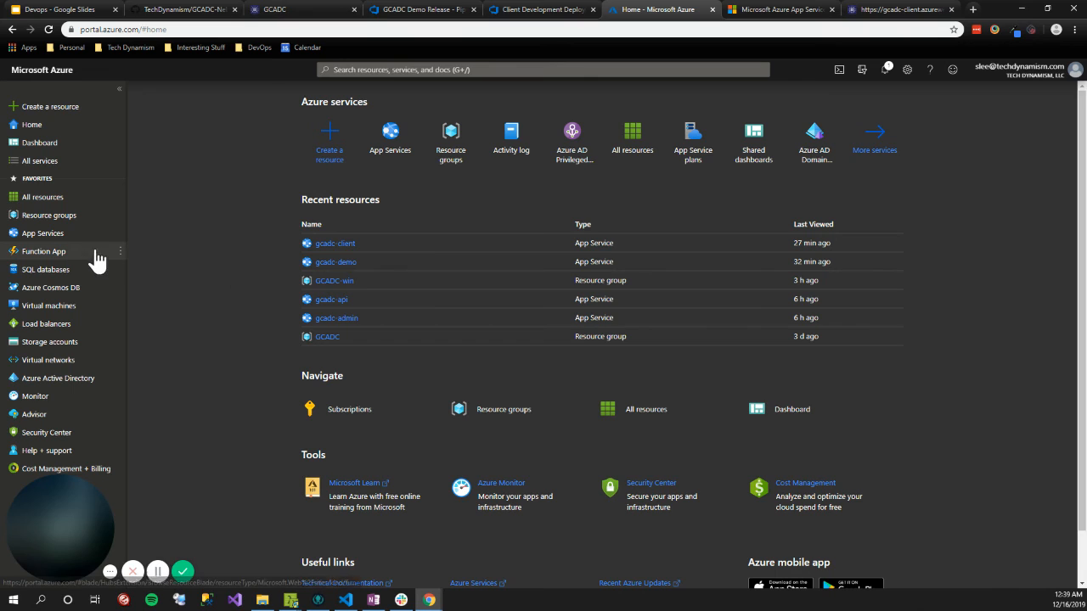
mouse_move(76, 240)
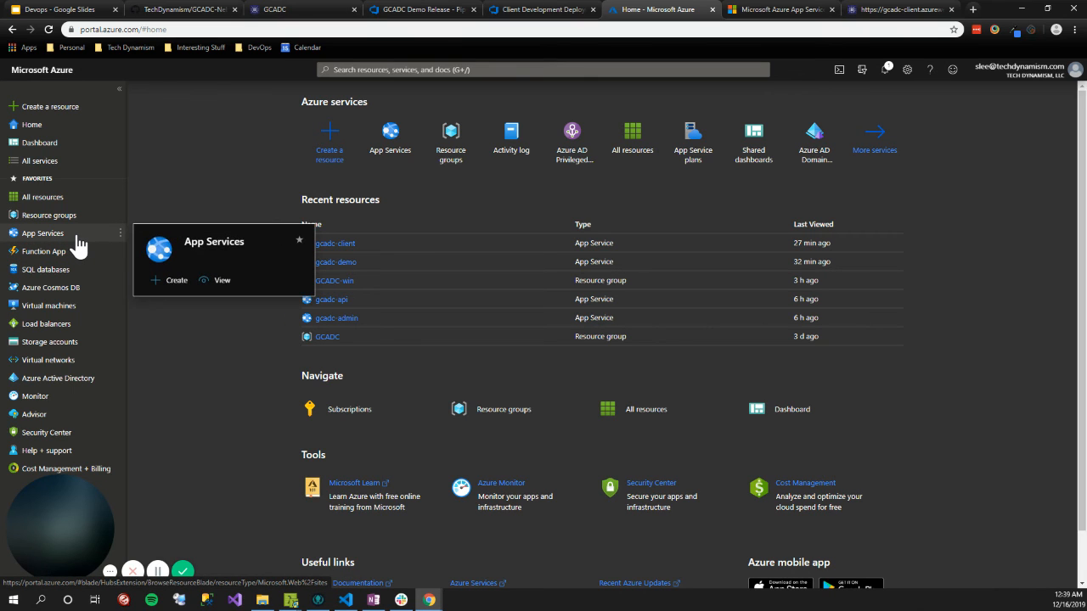
left_click(74, 237)
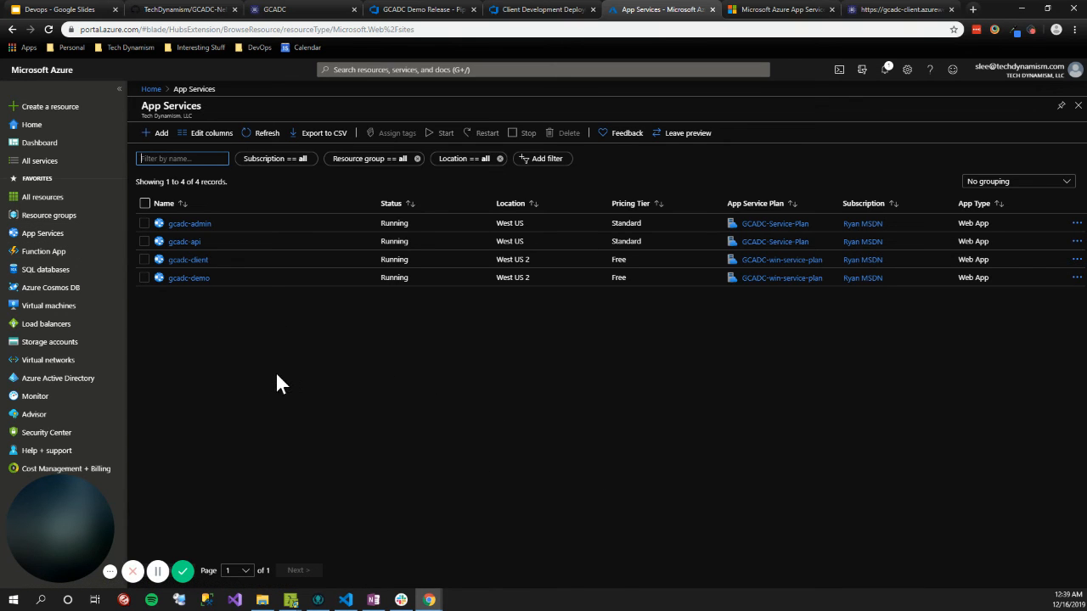
left_click(152, 141)
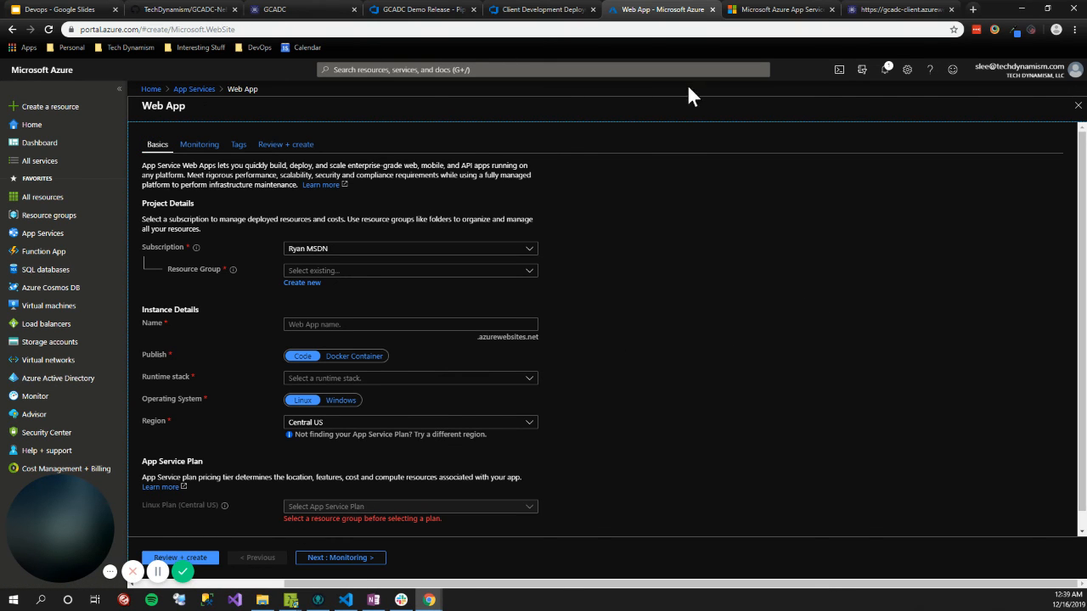
Step: Keep the preselected subscription and assign the new web app to the existing resource group GCADC-win
left_click(532, 252)
left_click(532, 252)
scroll(599, 393, "down", 1)
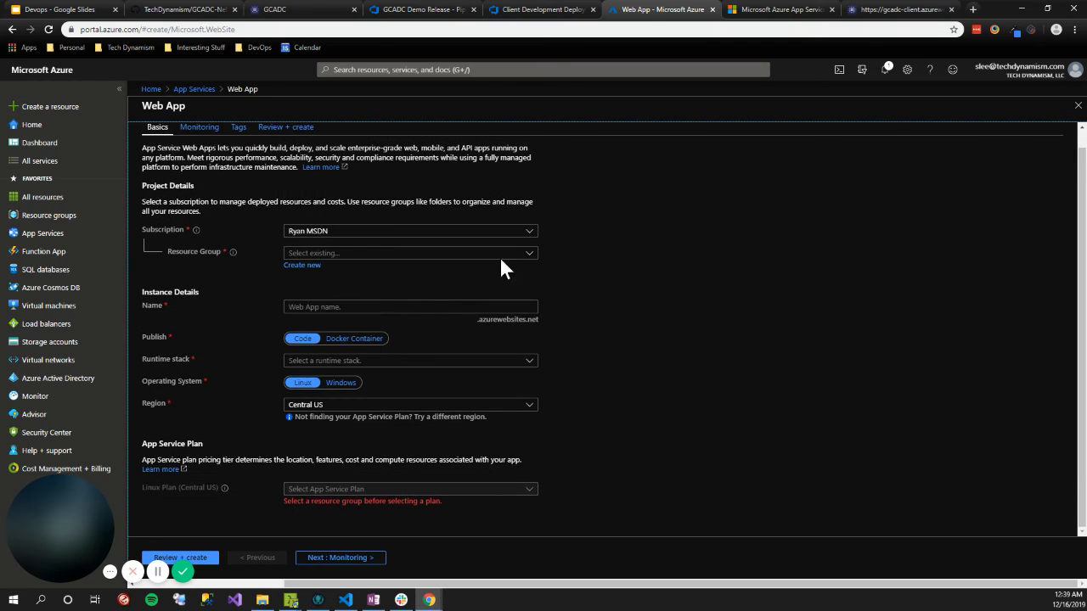
left_click(527, 253)
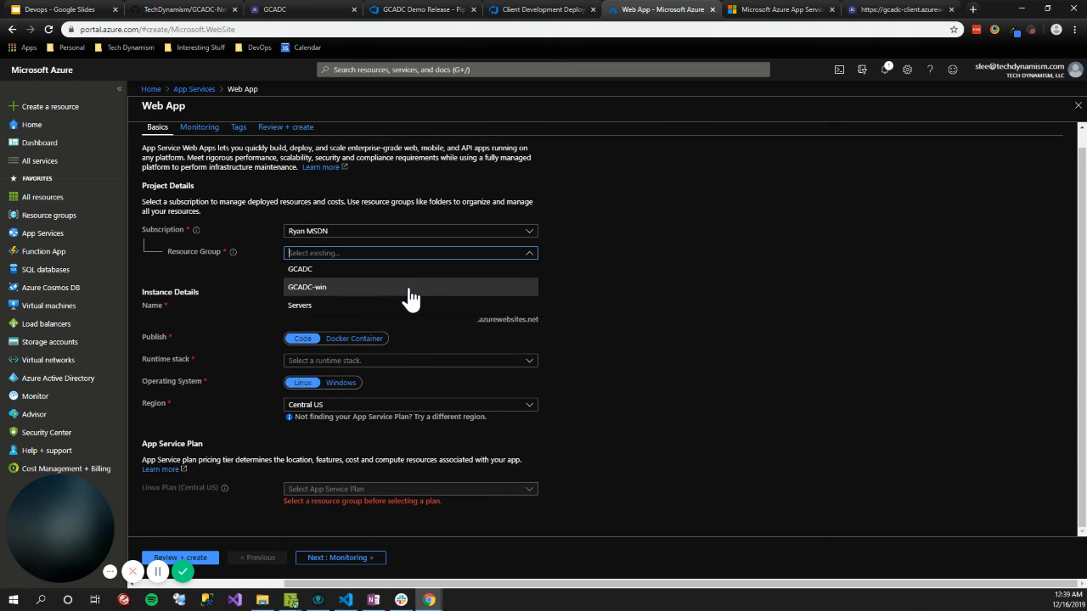
left_click(342, 289)
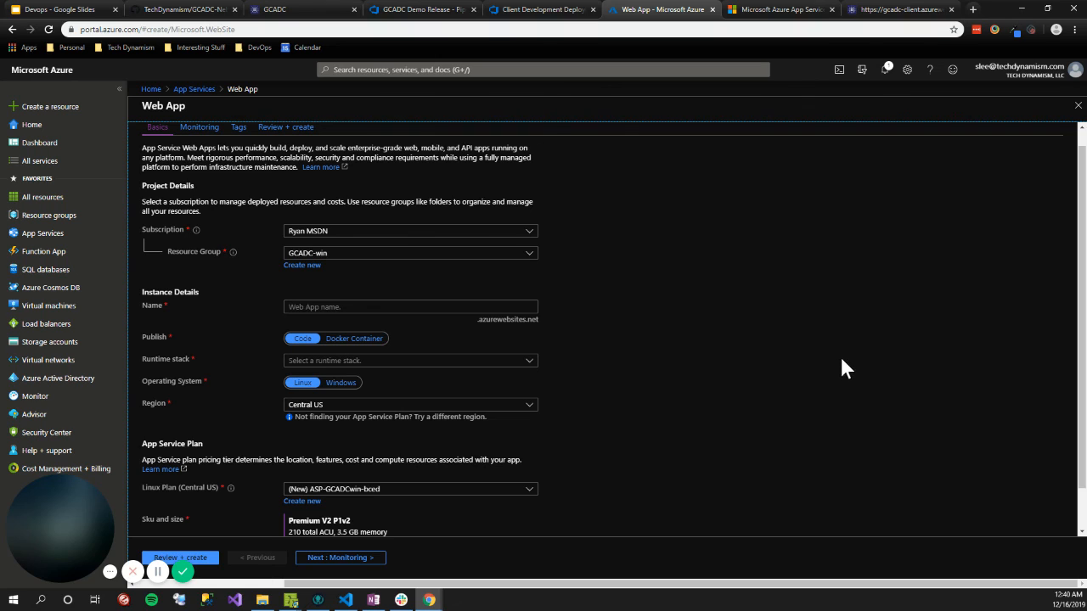
Step: Name the new web app gcadc-client2
left_click(377, 306)
type("gc")
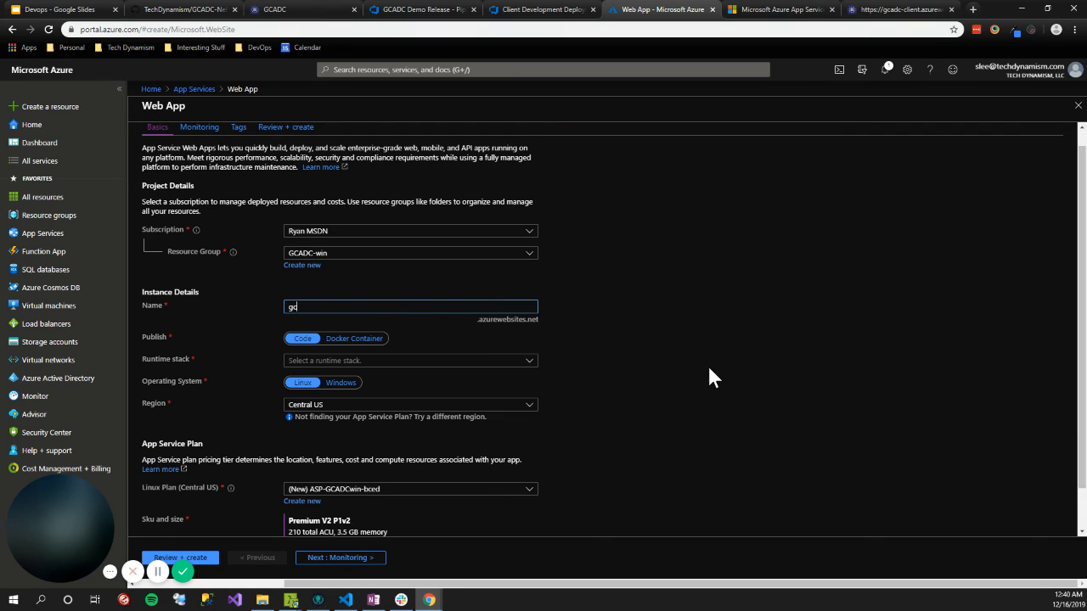
type("adc-demo")
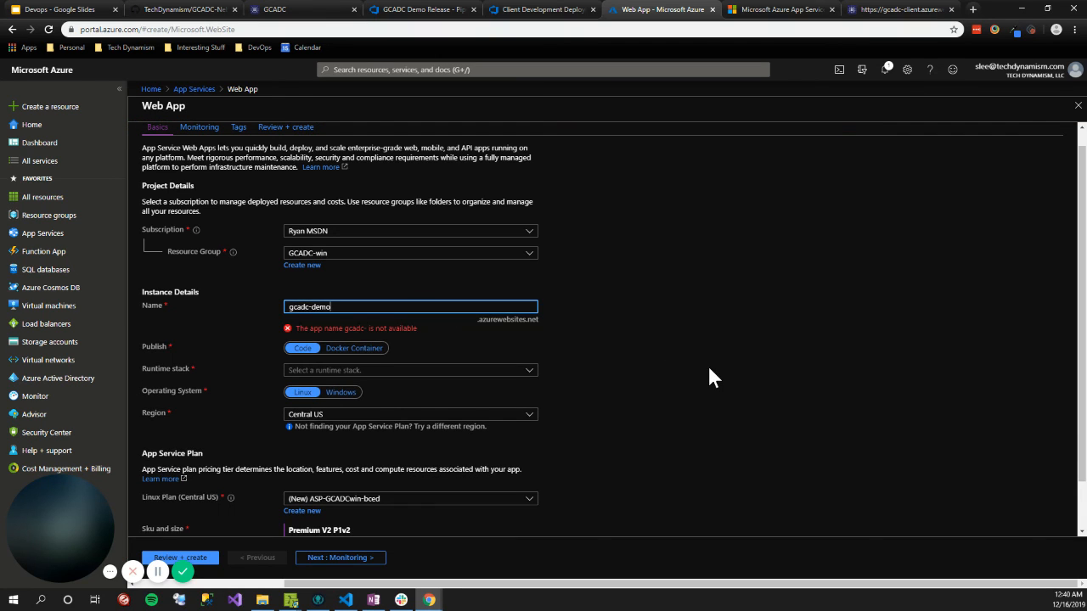
key("ctrl+shift+Left")
type("clie")
type("ent")
key("BackSpace")
key("BackSpace")
key("BackSpace")
type("nt2")
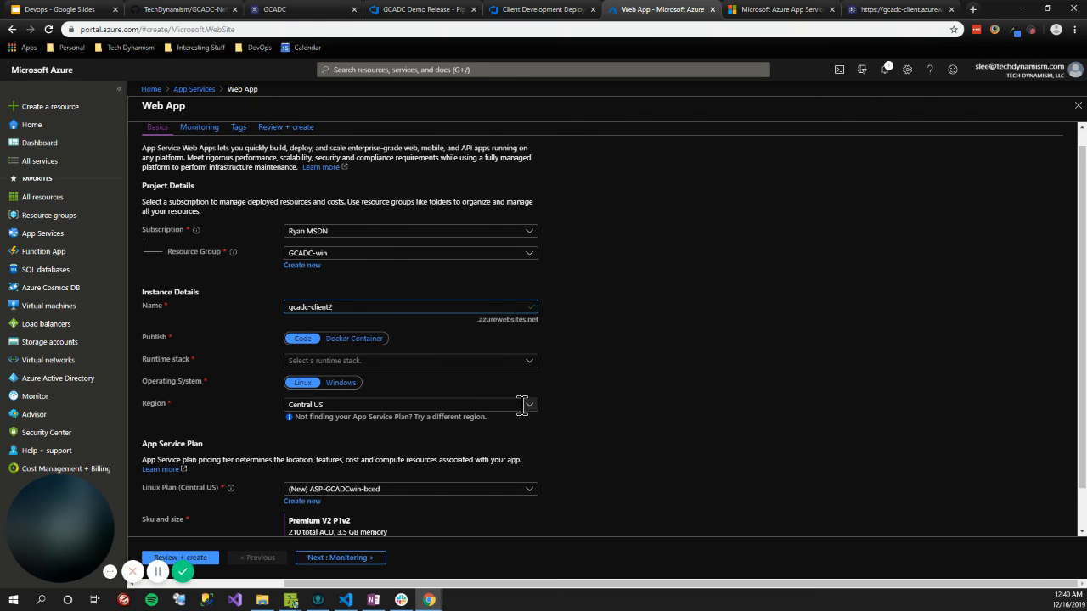
Step: Keep code as the web app's publish type and choose .NET Core 3.1 (LTS) as its runtime stack
scroll(639, 436, "down", 1)
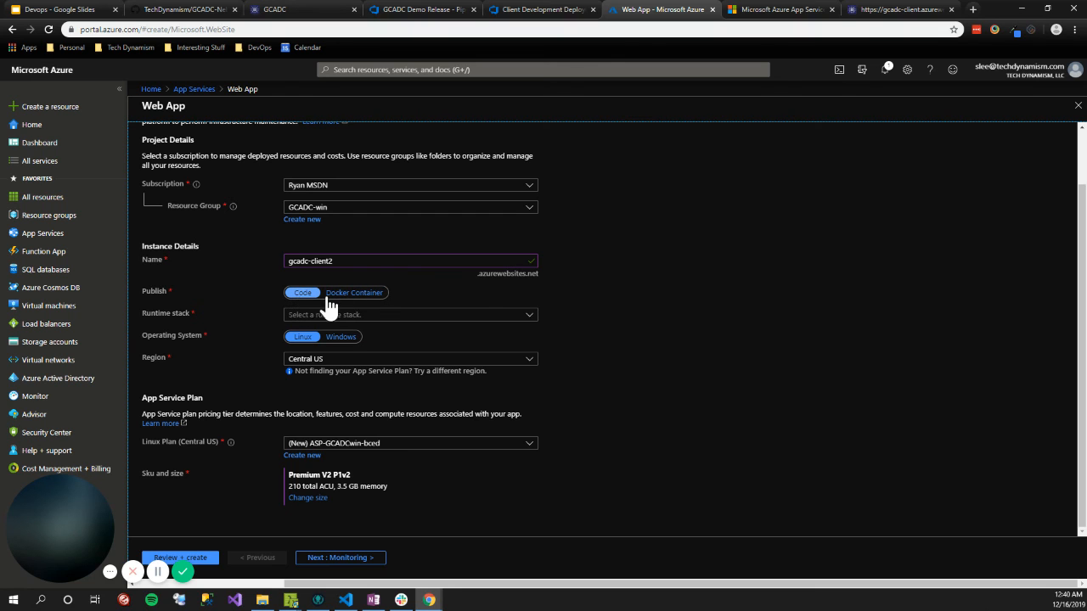
left_click(368, 297)
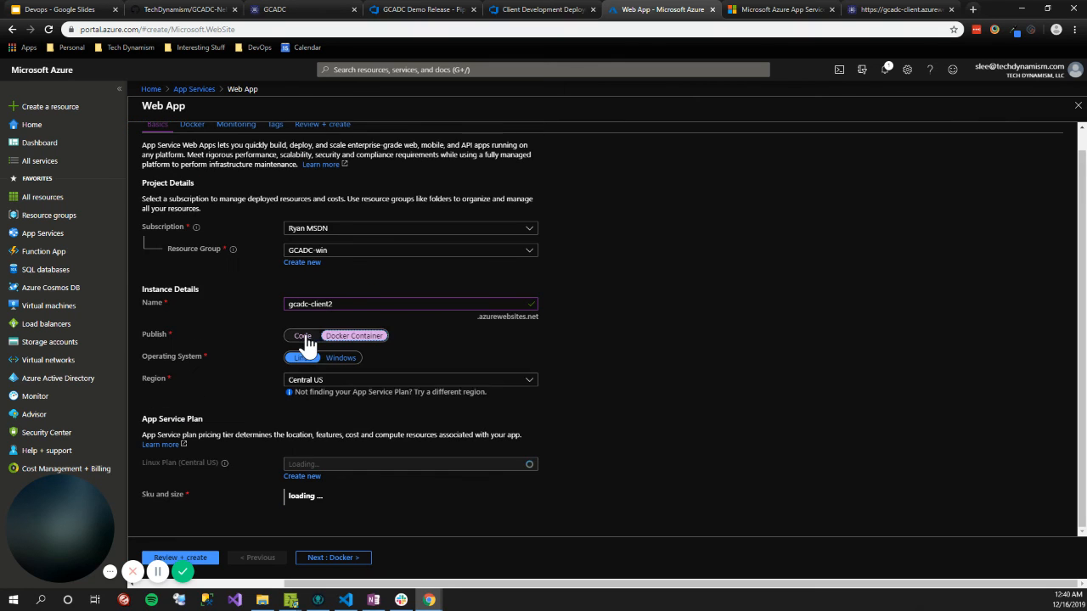
left_click(310, 337)
scroll(489, 350, "down", 1)
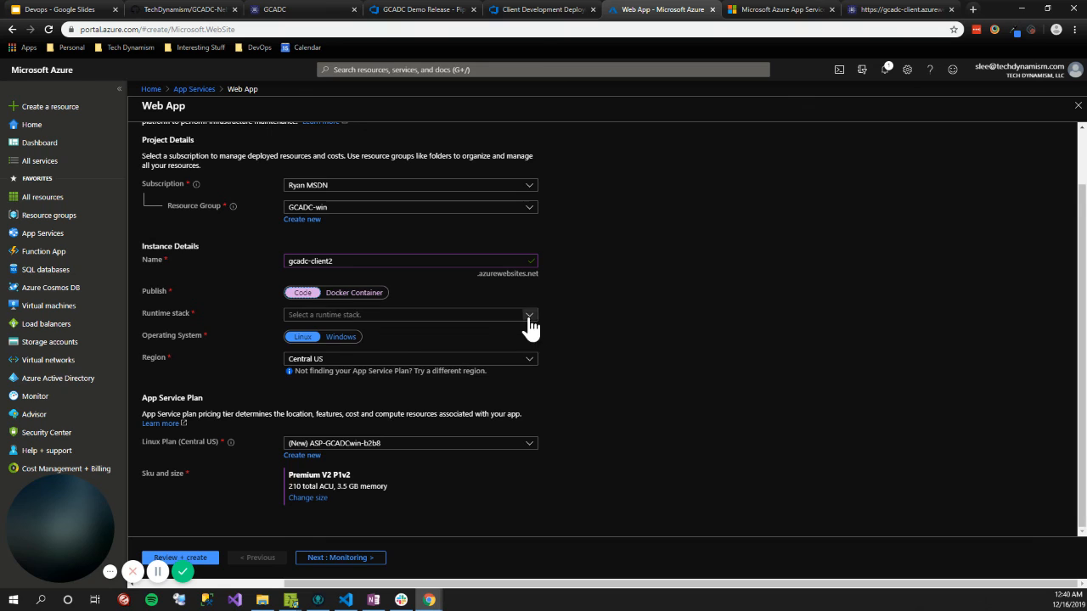
left_click(526, 321)
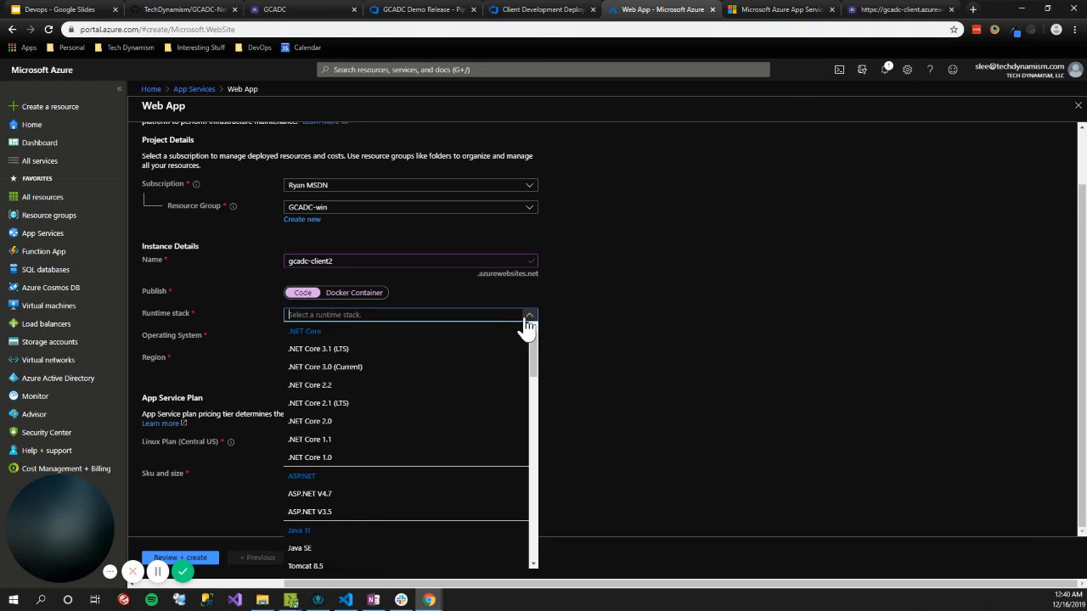
left_click(389, 349)
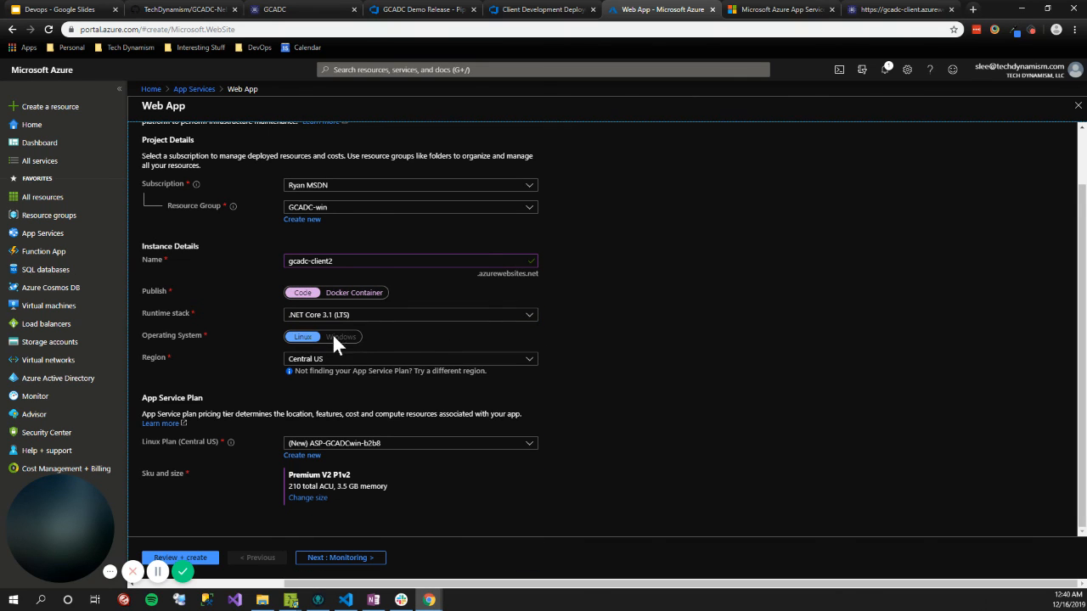
Step: Set the web app's region to West US, and discard the unfinished web app to return to the App Services list
left_click(531, 361)
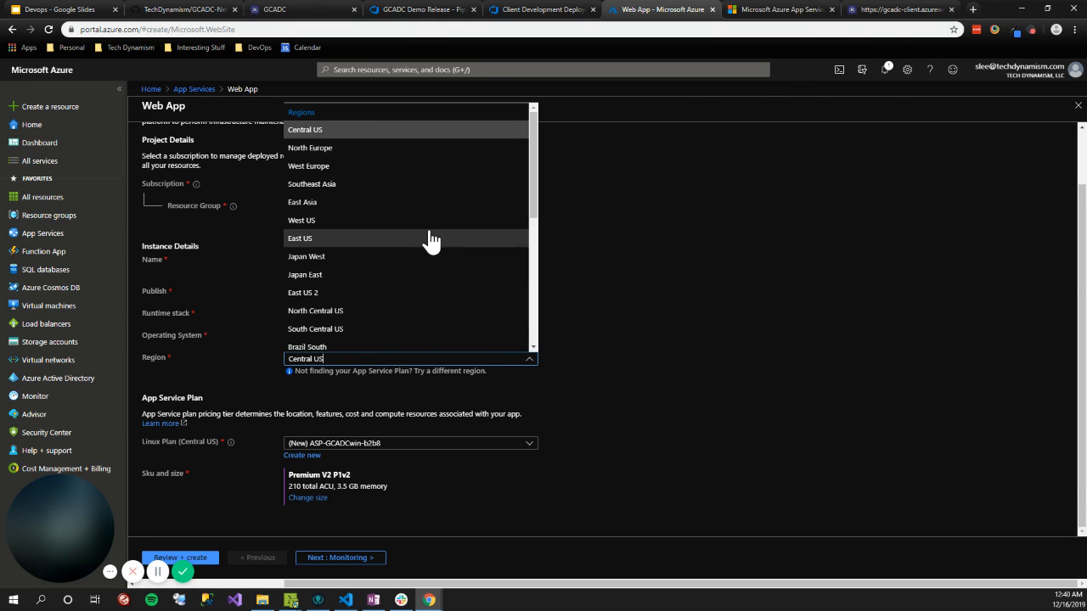
left_click(416, 204)
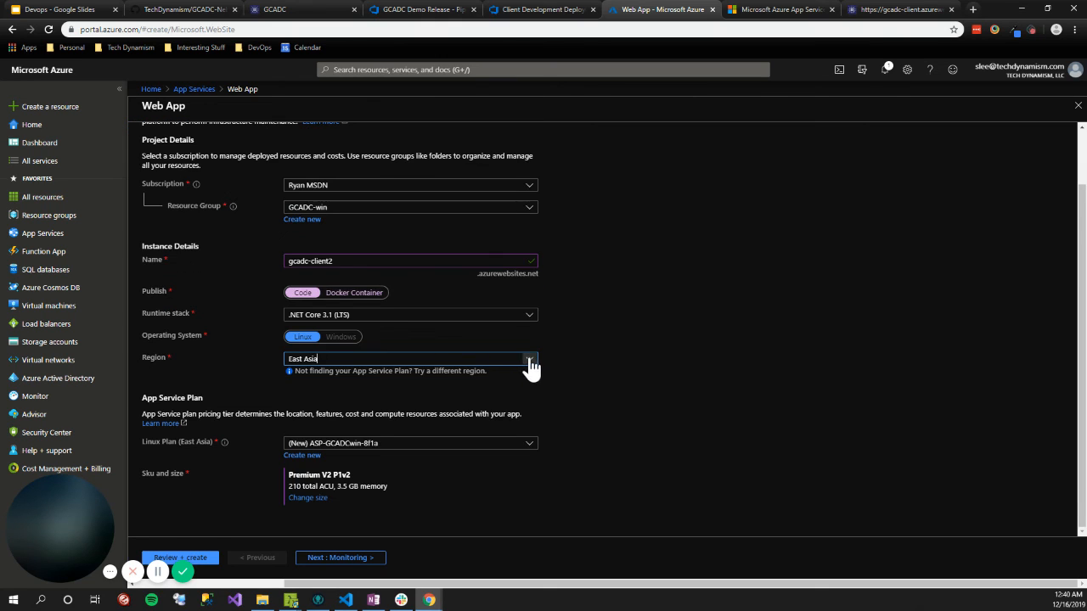
left_click(531, 365)
left_click(349, 229)
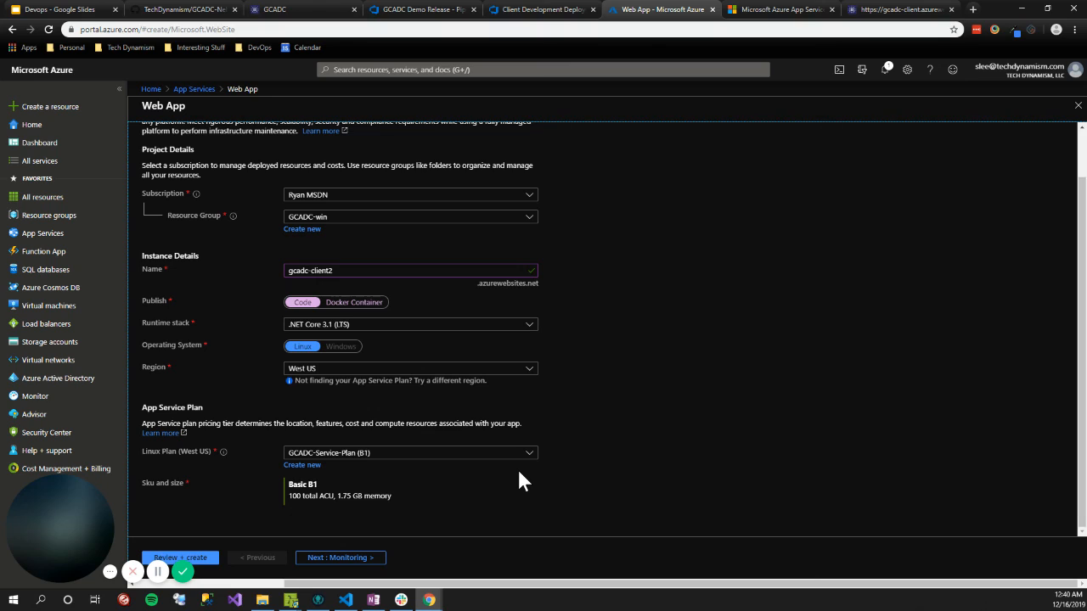
left_click(384, 489)
left_click(195, 89)
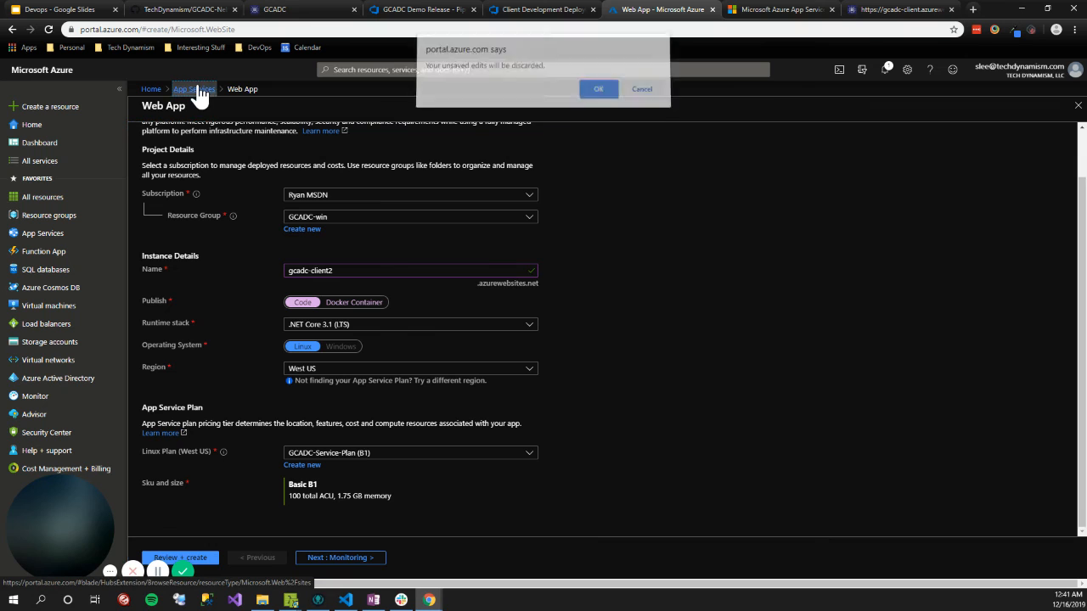
left_click(597, 89)
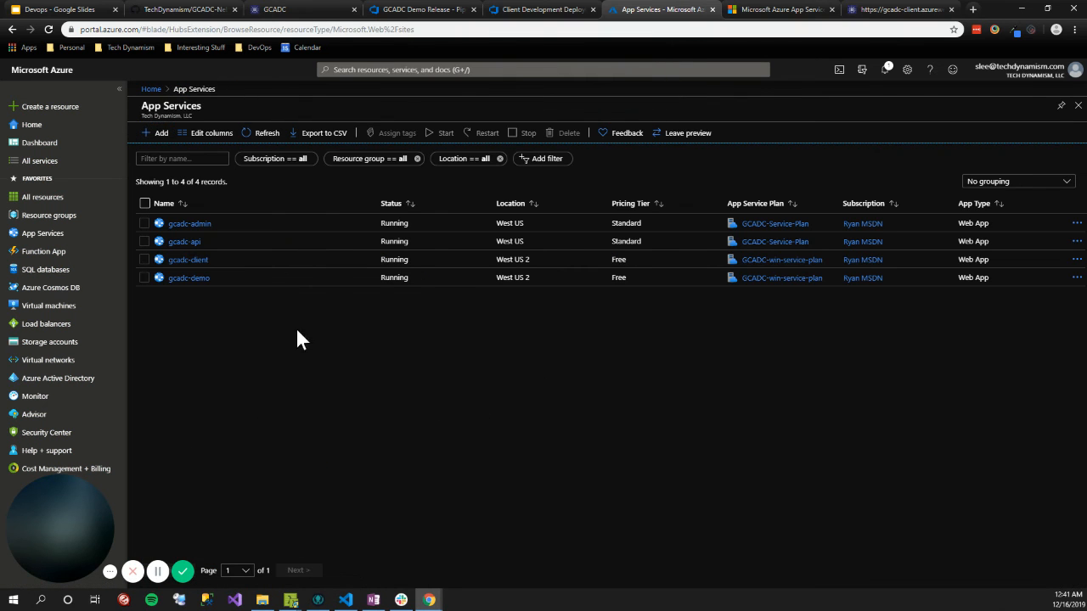
Step: View the live site of the gcadc-demo app service and bring up the gcadc-client app service overview
left_click(202, 279)
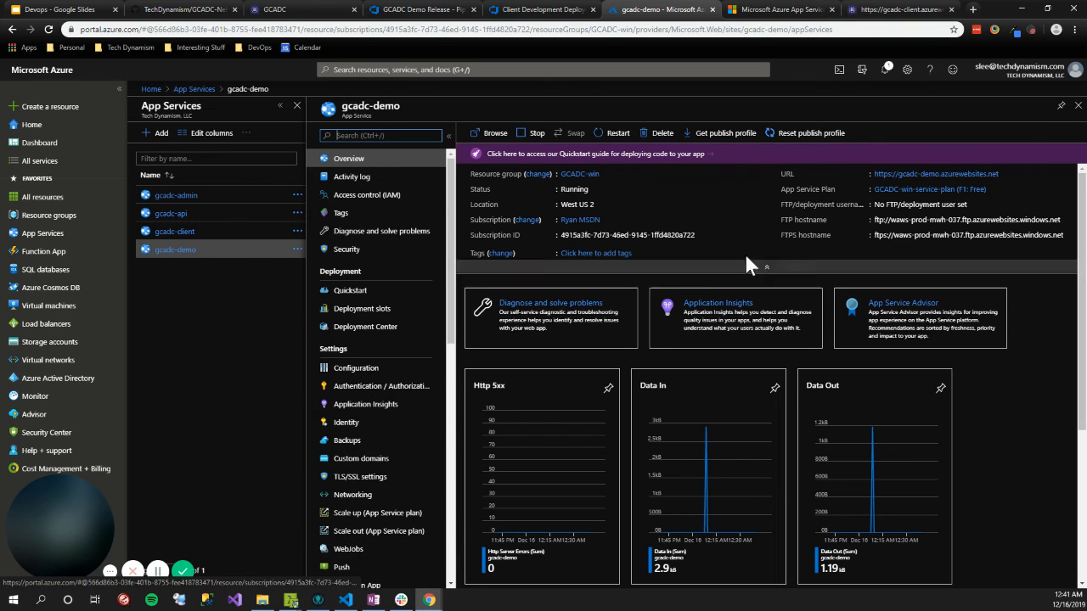
left_click(929, 175)
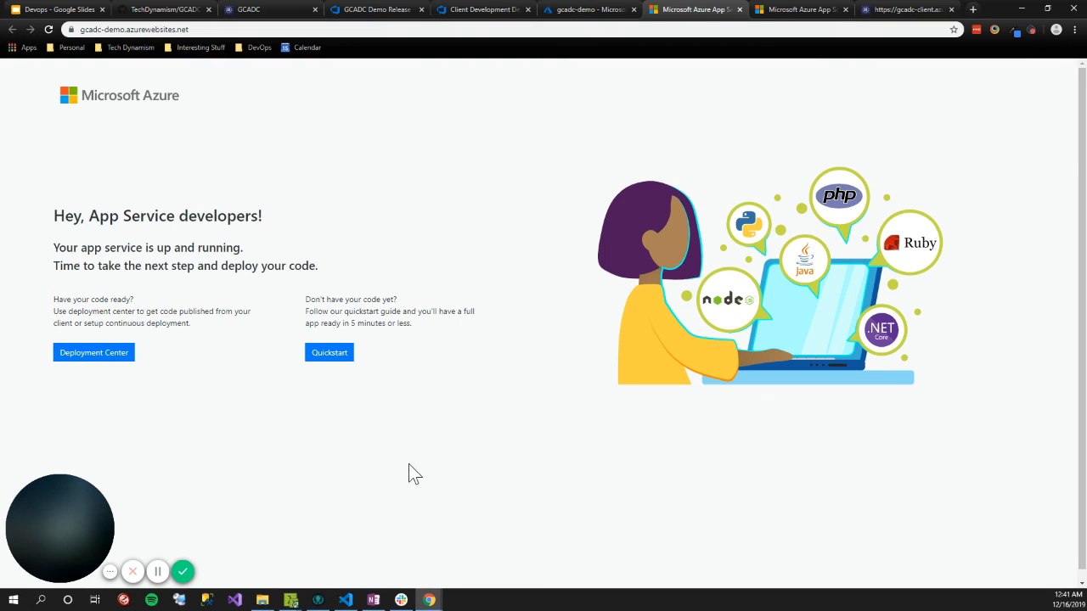
left_click(738, 9)
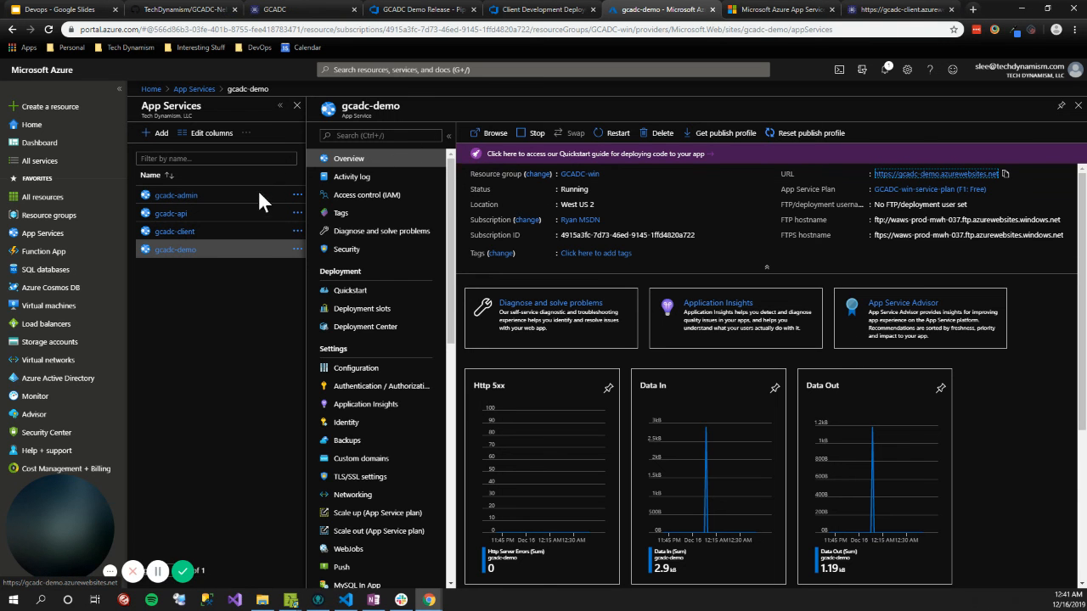
left_click(180, 234)
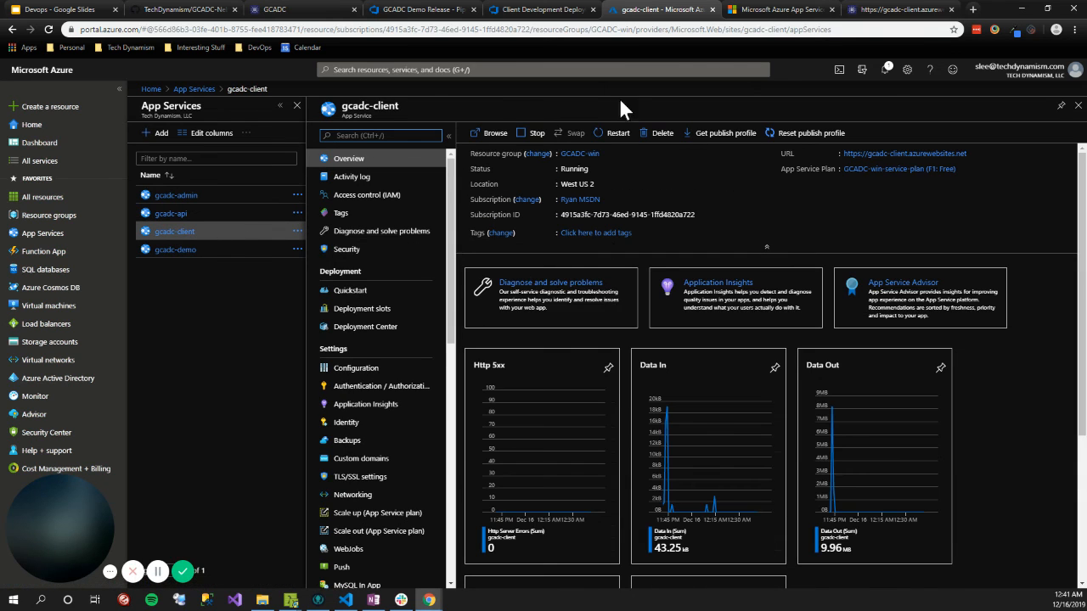
Step: Switch to Azure DevOps and open the stage logs of Release-11 in the Client Development Deployment pipeline
left_click(437, 12)
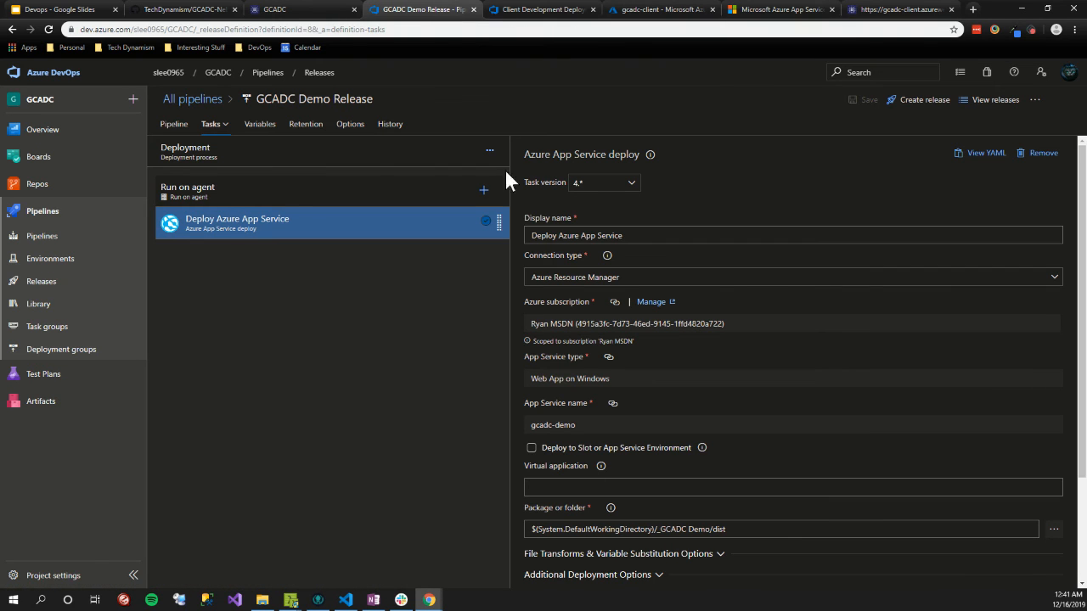
left_click(527, 11)
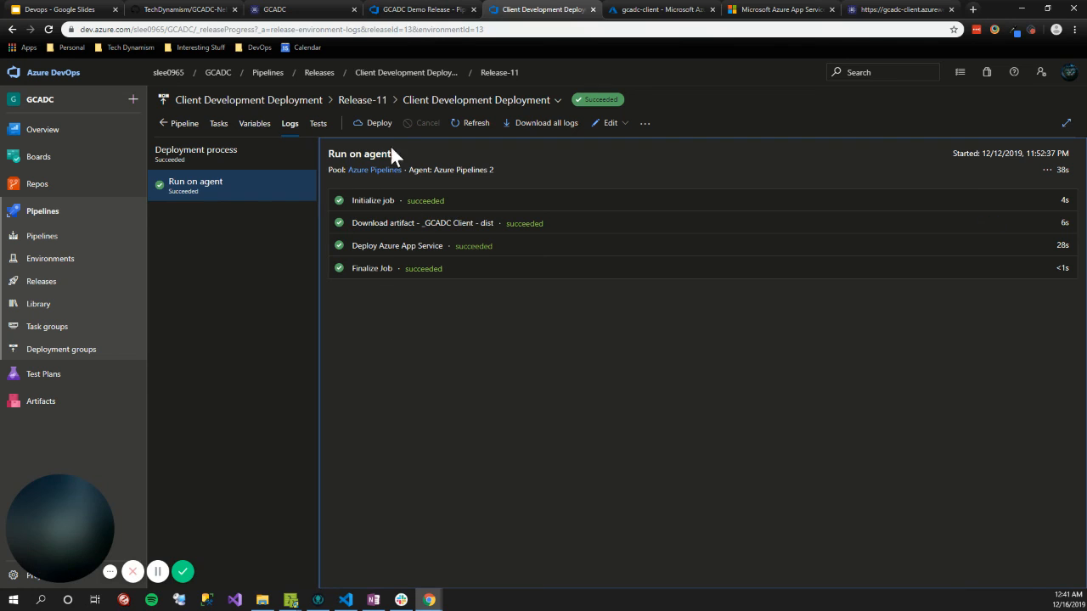
left_click(57, 284)
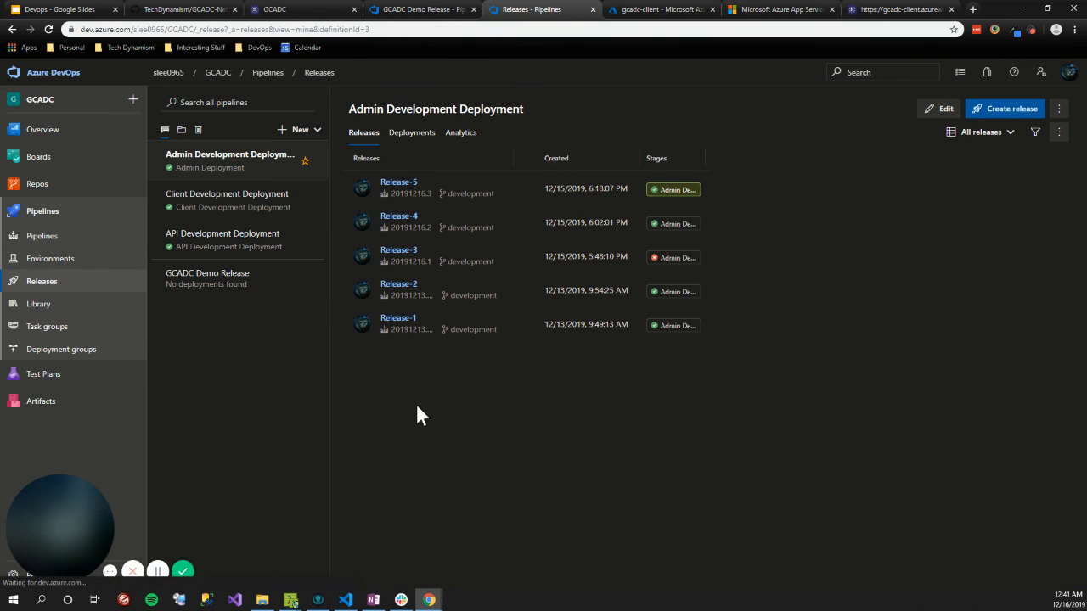
left_click(225, 210)
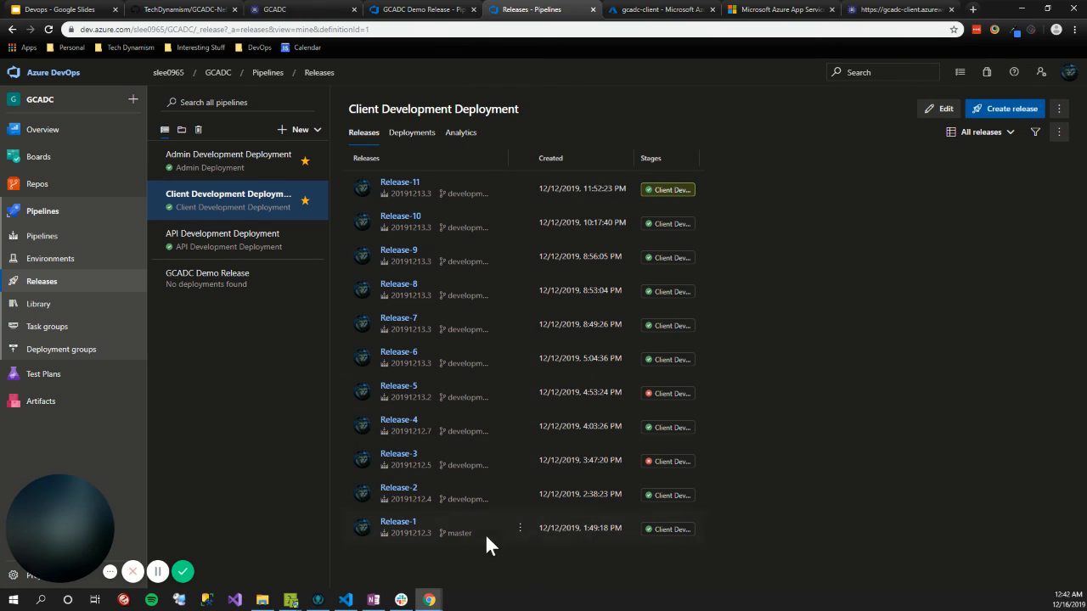
left_click(395, 191)
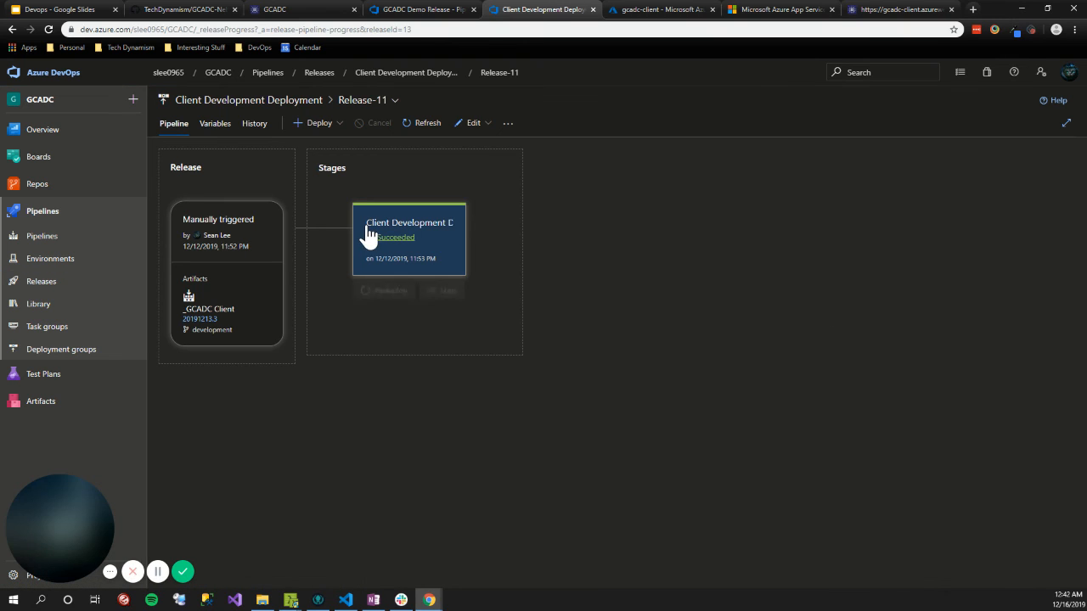
left_click(395, 230)
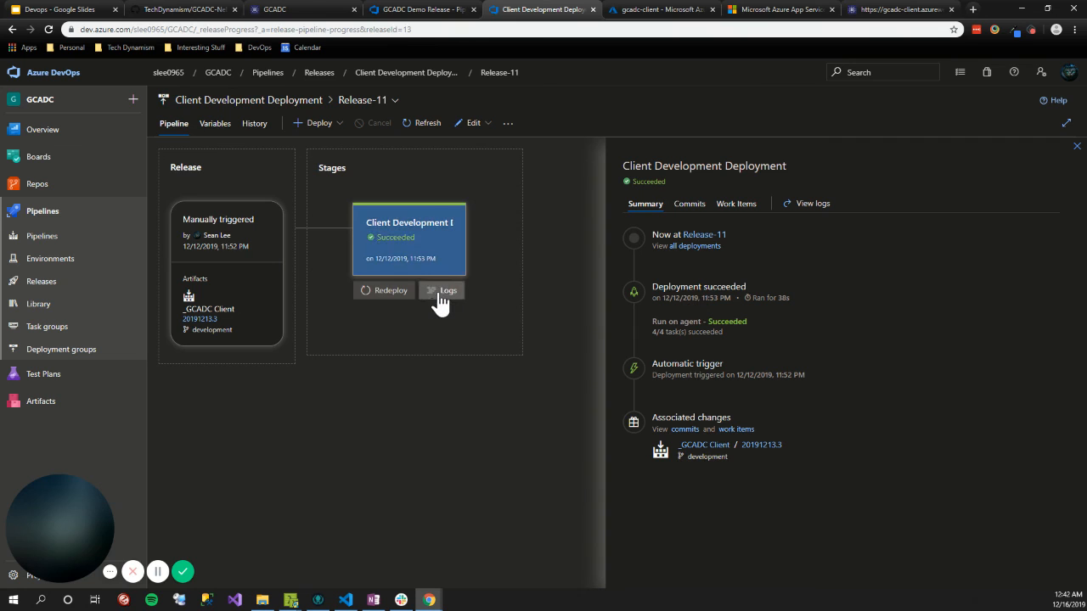
left_click(441, 293)
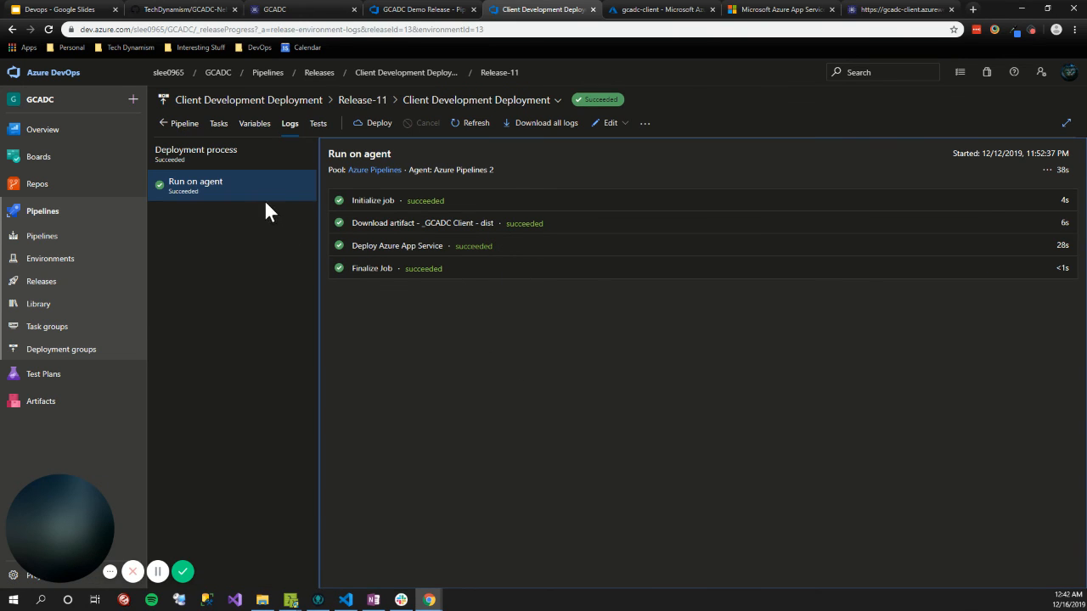
Step: Review the Initialize job log of Release-11 through to its end and close it
left_click(373, 208)
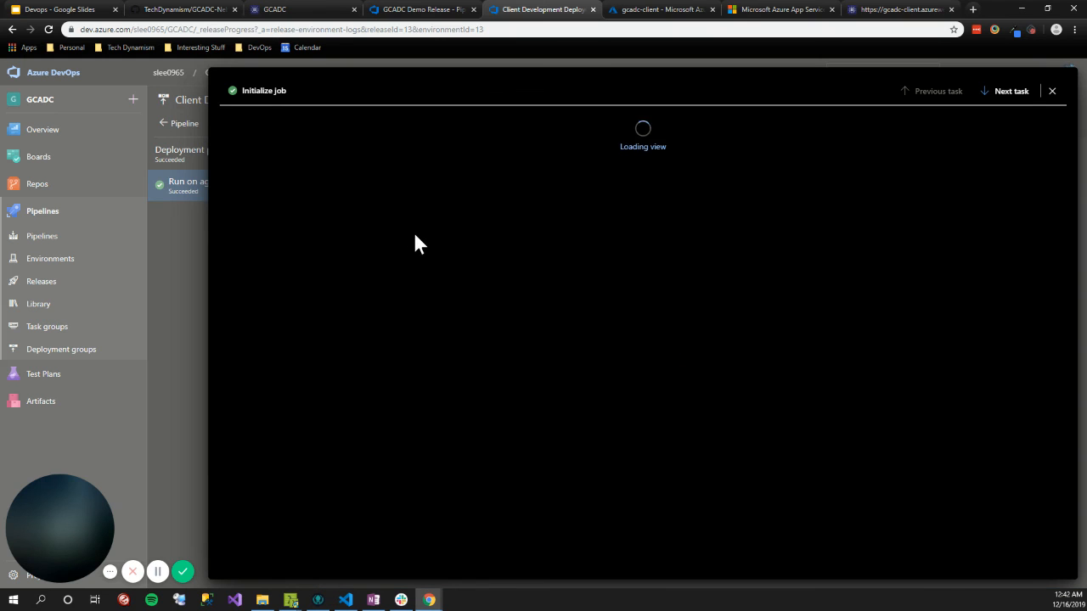
scroll(563, 224, "down", 20)
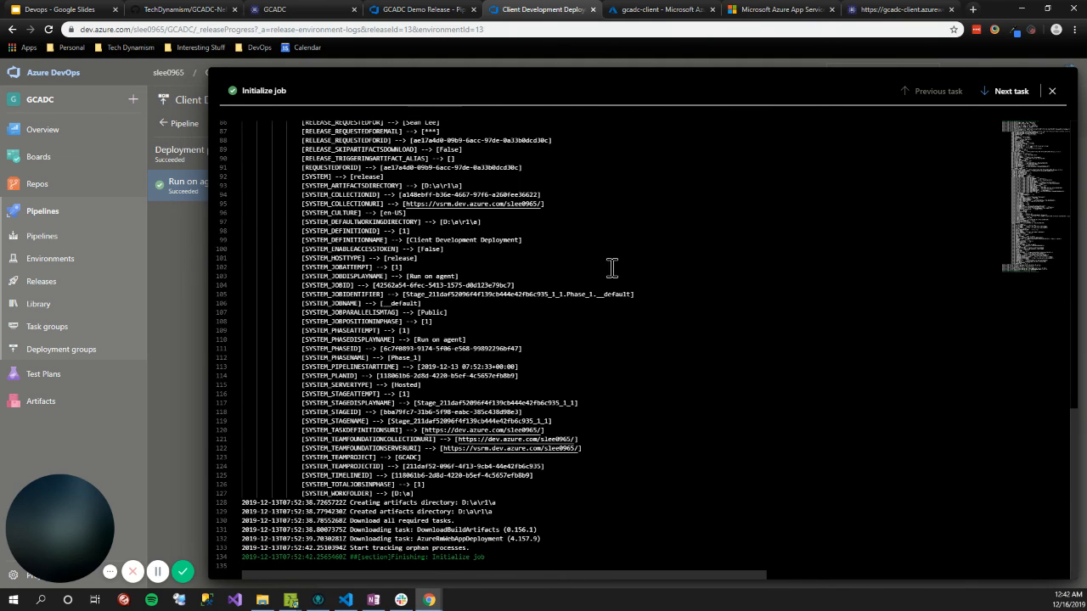
left_click(1051, 91)
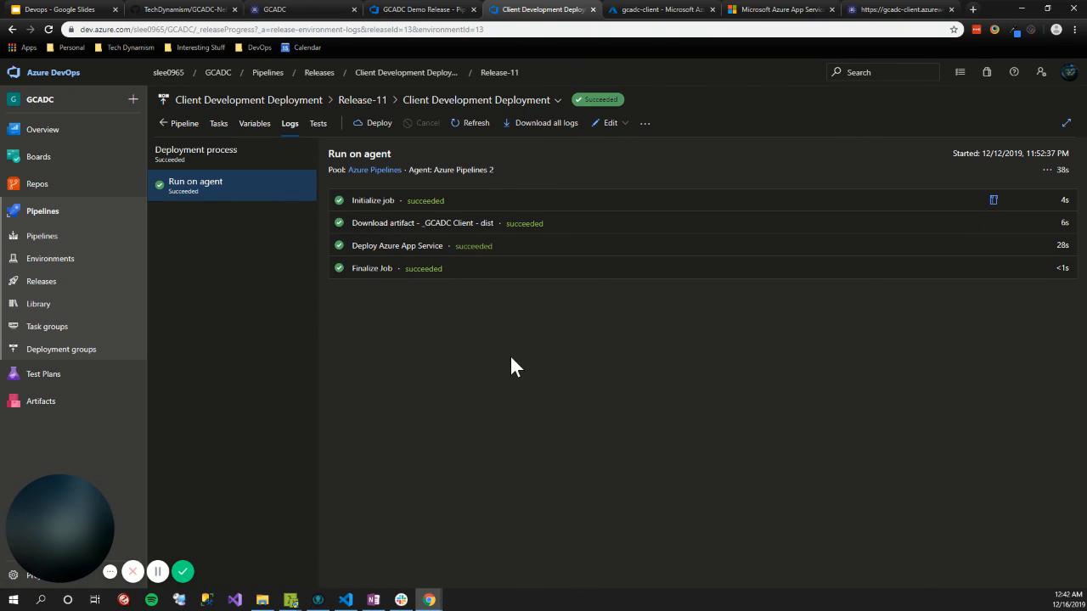
left_click(542, 377)
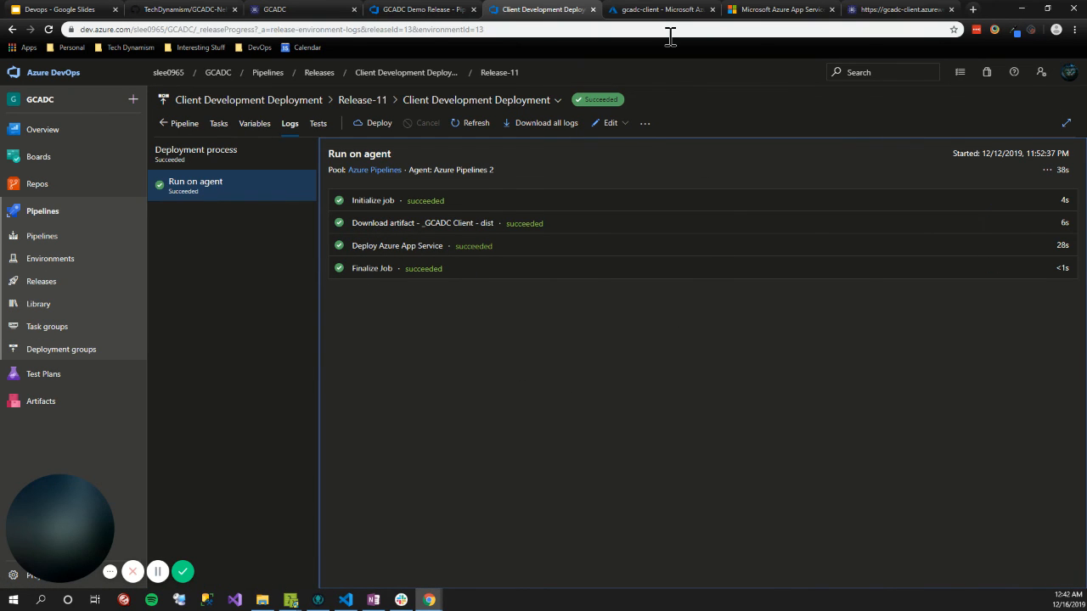
Step: Open the live gcadc-client site from its app service overview in the Azure portal and close the outdated client page
left_click(868, 9)
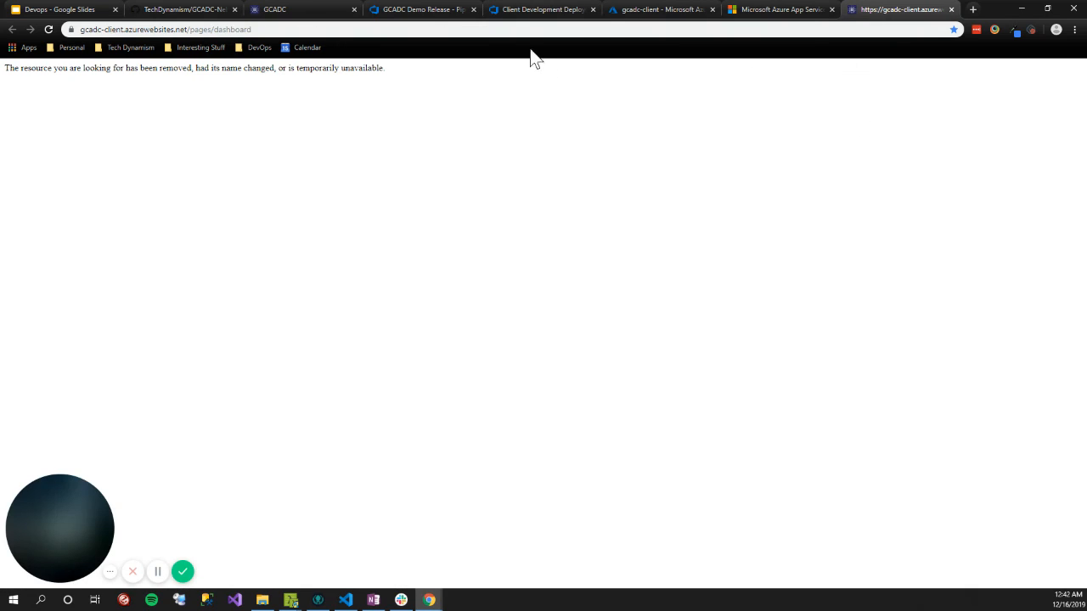
left_click(690, 8)
left_click(889, 155)
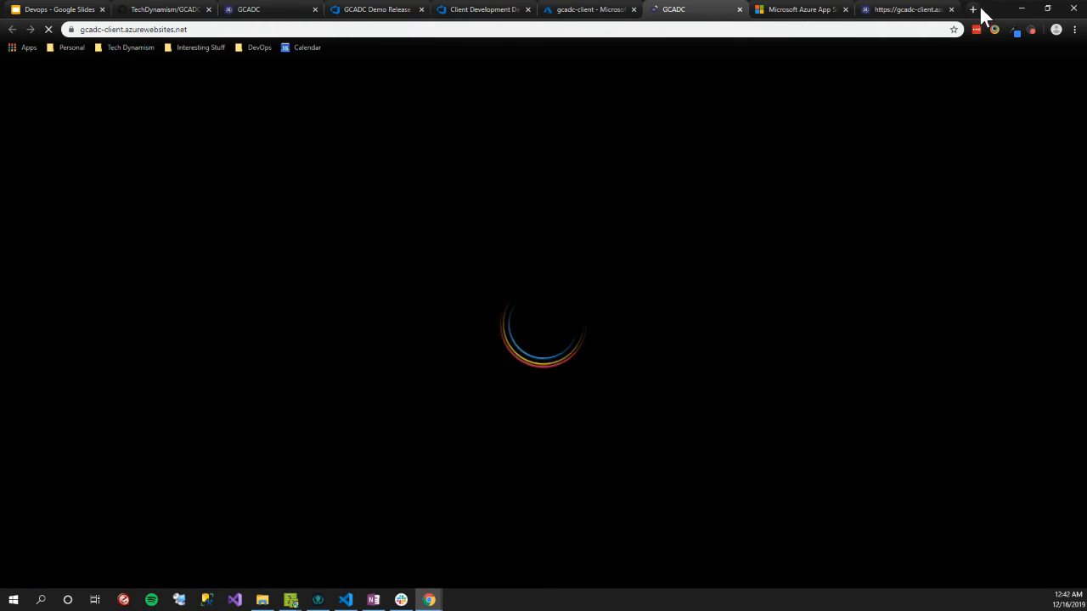
left_click(958, 9)
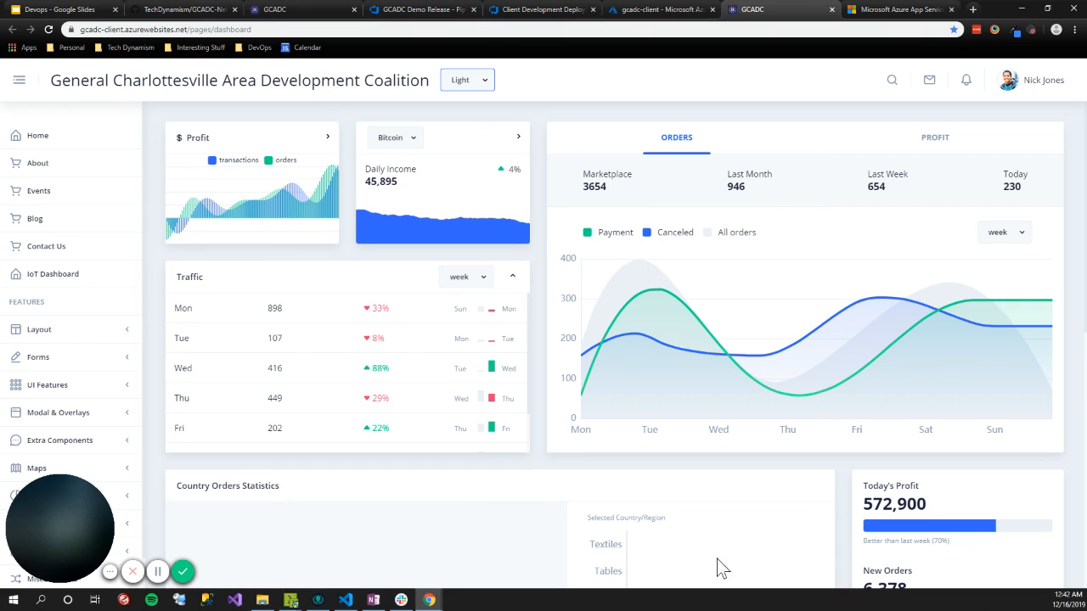
key("alt+Tab")
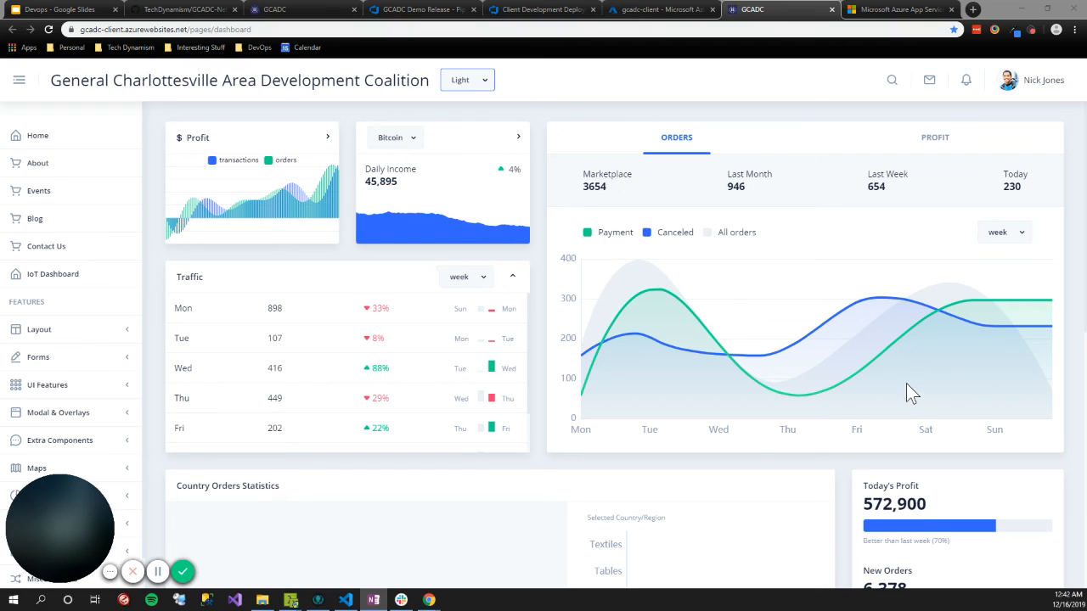
mouse_move(878, 354)
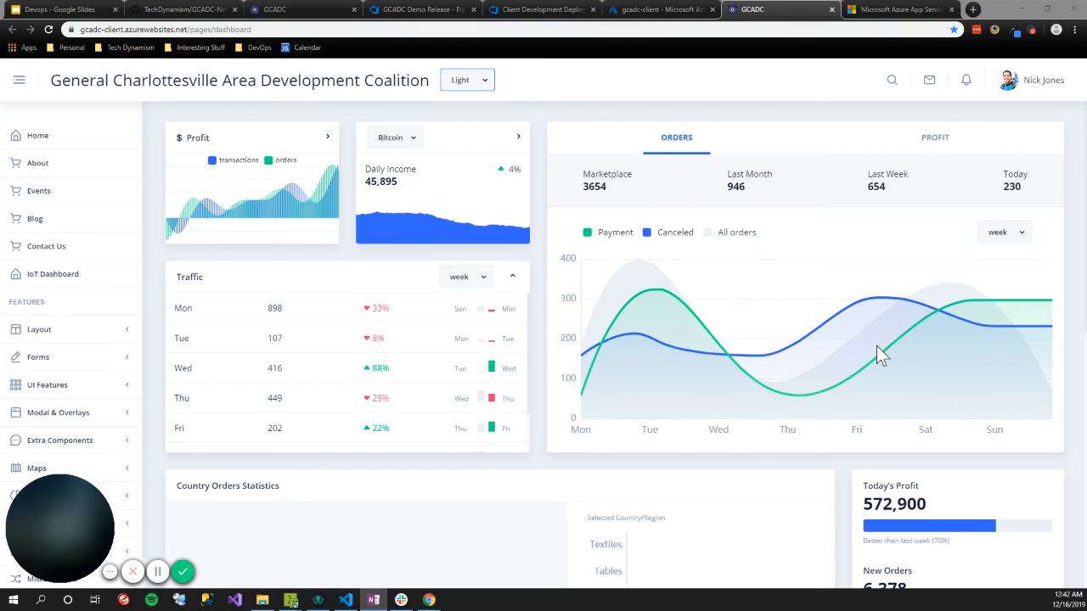